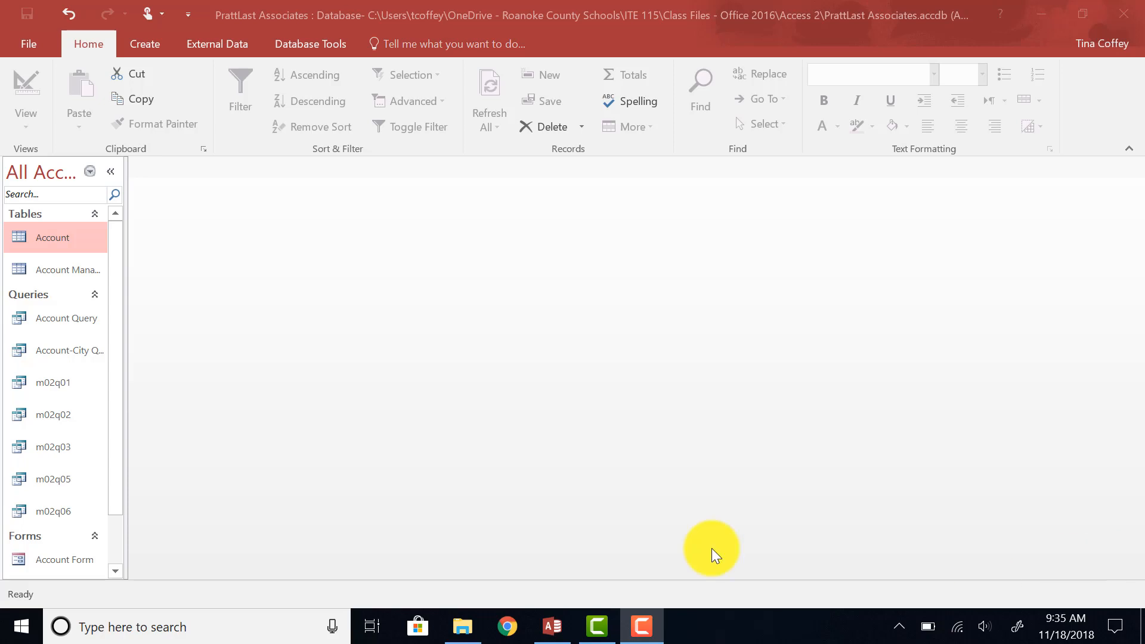
- Create a new query in design view containing the Account Manager and Account tables
click(152, 44)
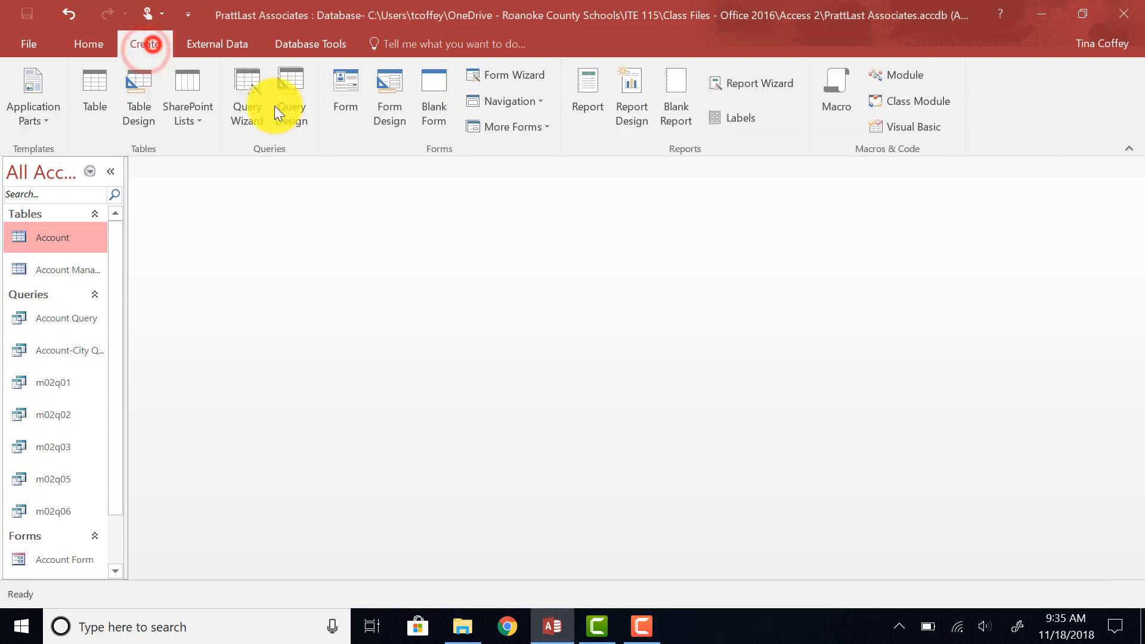
click(299, 128)
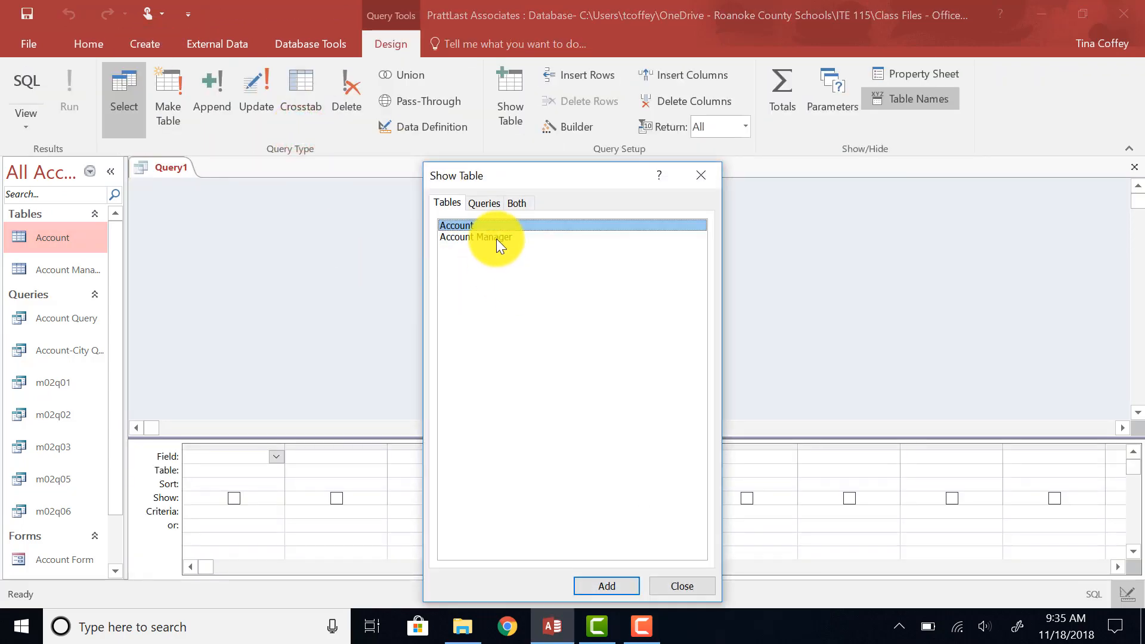
click(496, 238)
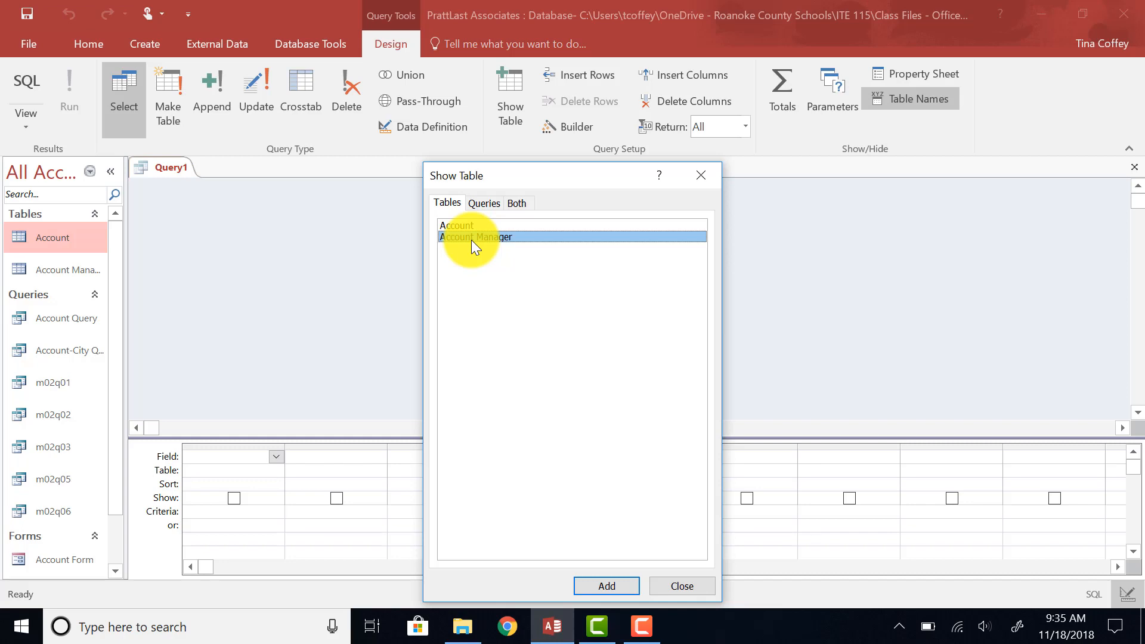
click(459, 239)
click(617, 583)
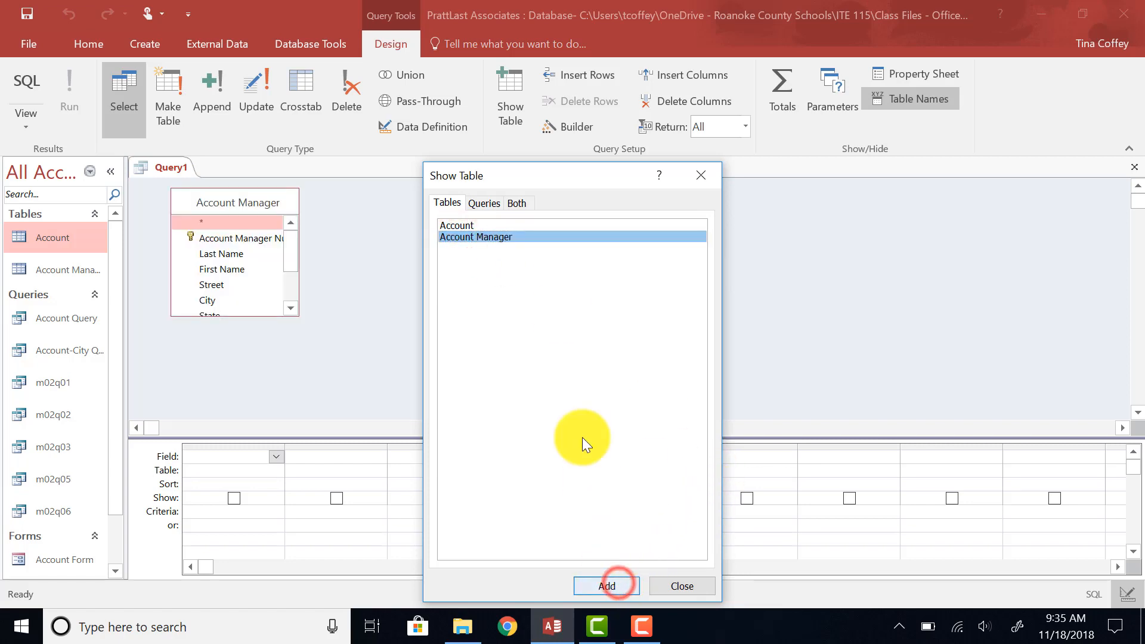
click(485, 228)
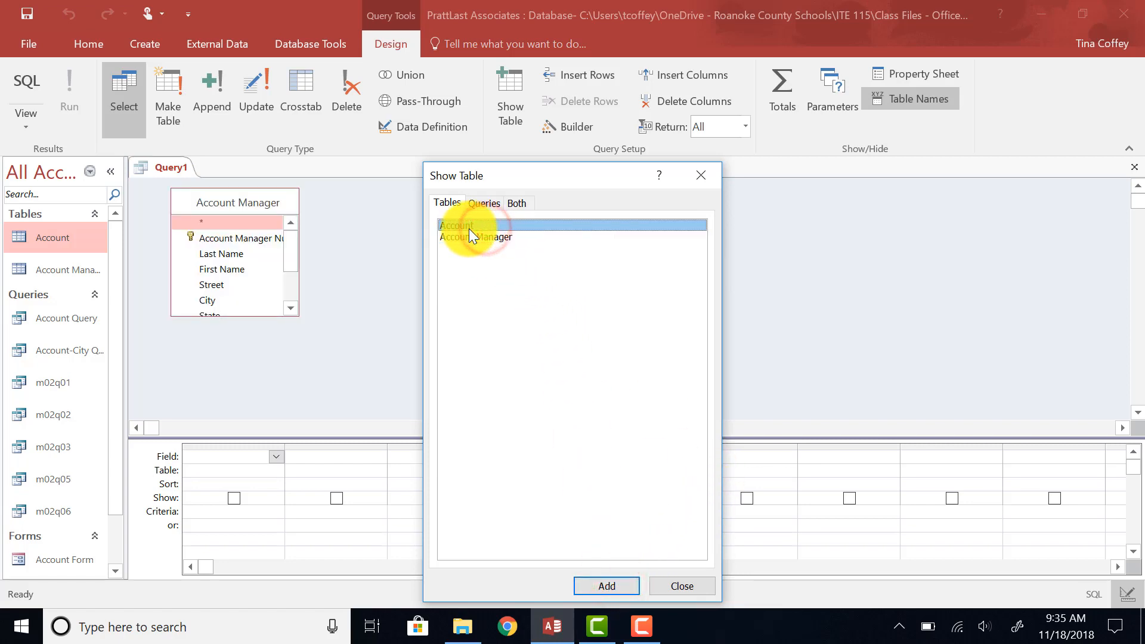
click(598, 584)
click(678, 583)
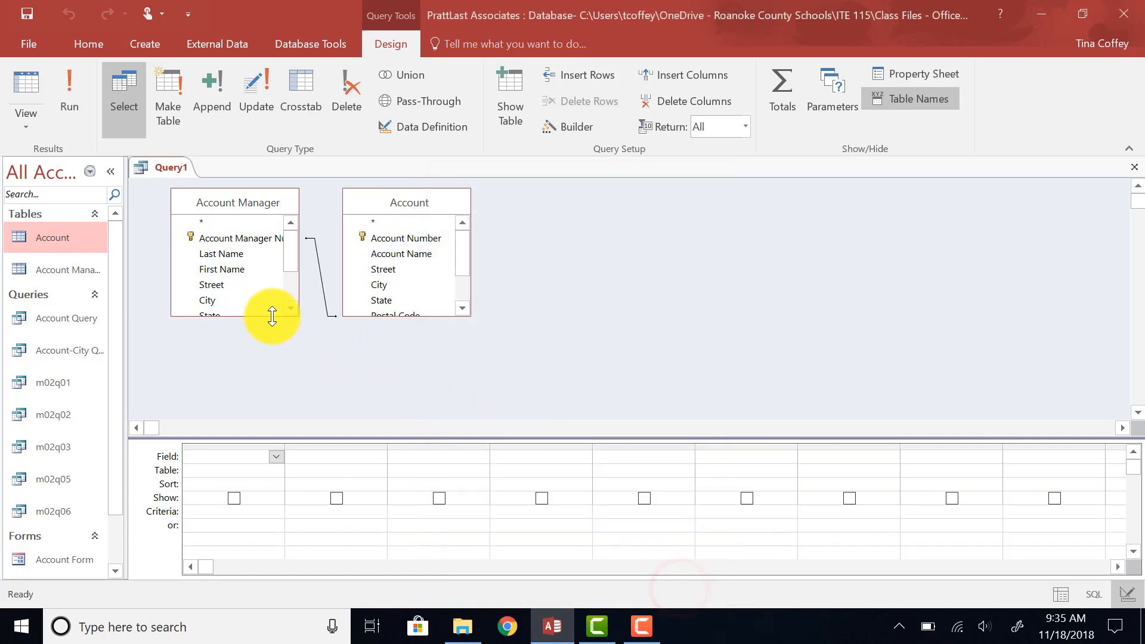
- Enlarge the Account Manager and Account field lists so all their fields show
click(272, 315)
drag(272, 315, 266, 365)
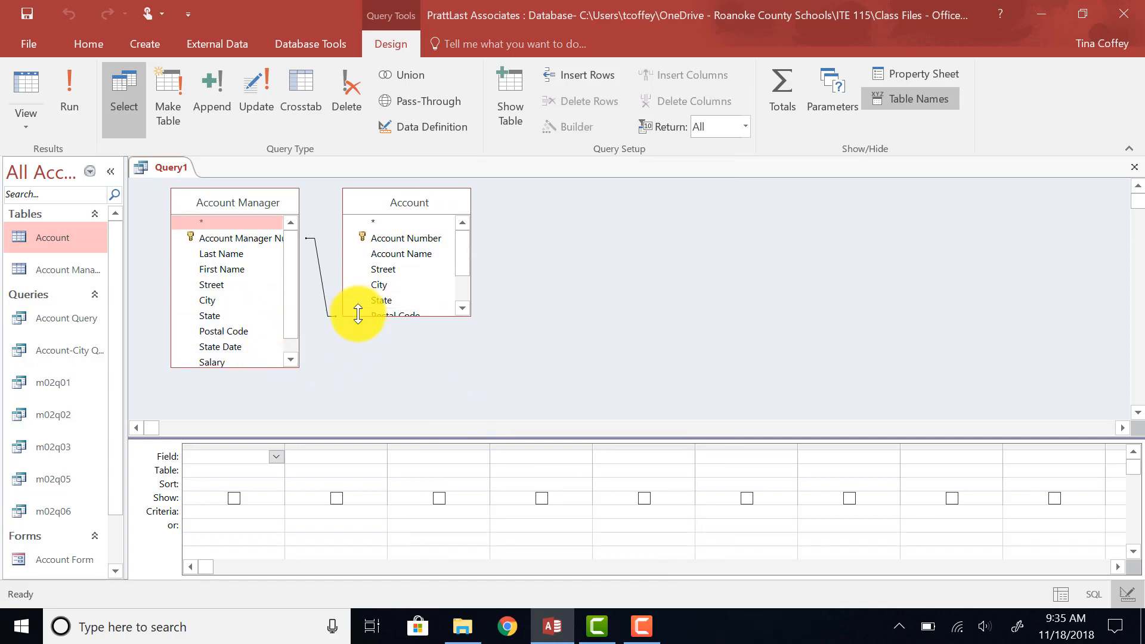
drag(358, 316, 363, 377)
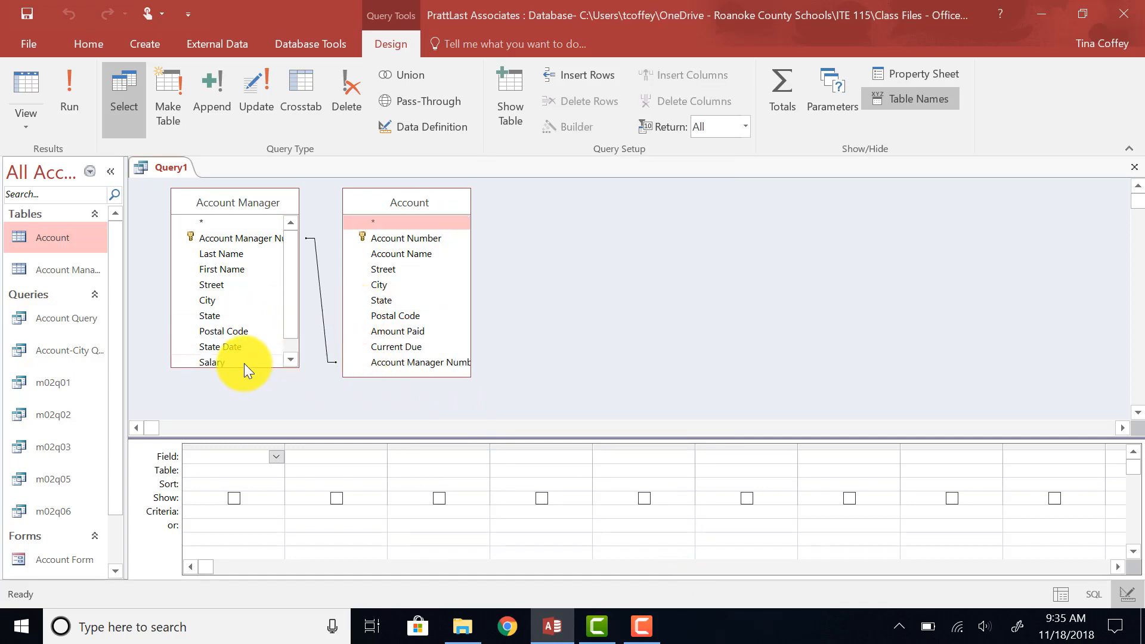
drag(244, 365, 256, 387)
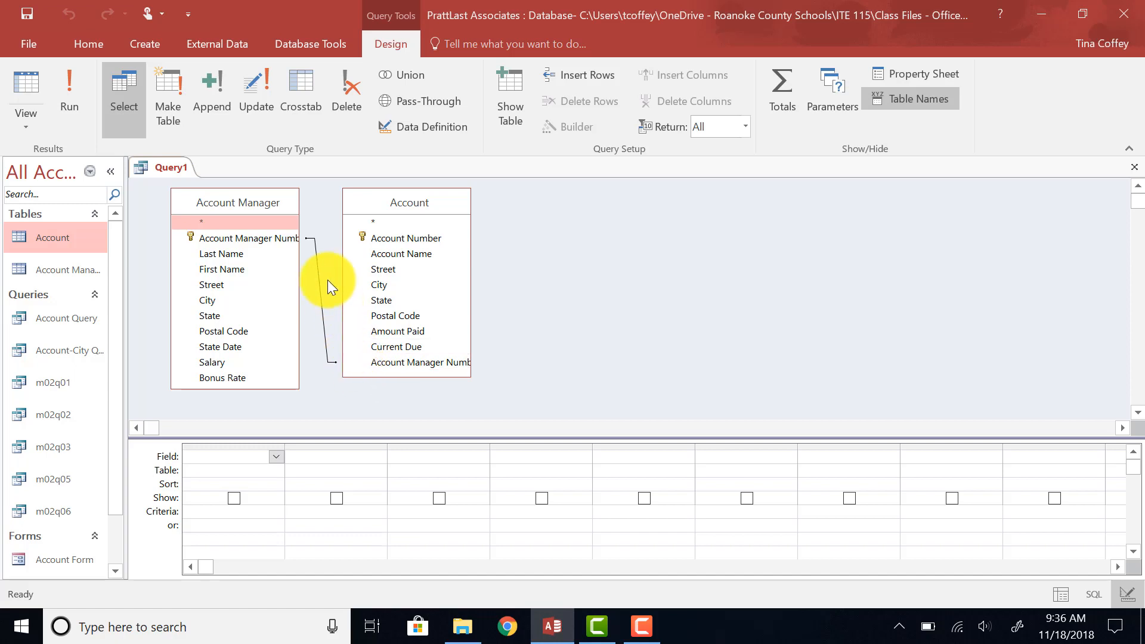
- Add Account Manager Number, Last Name and First Name from Account Manager, and Account Number and Account Name from Account, to the query
double_click(245, 239)
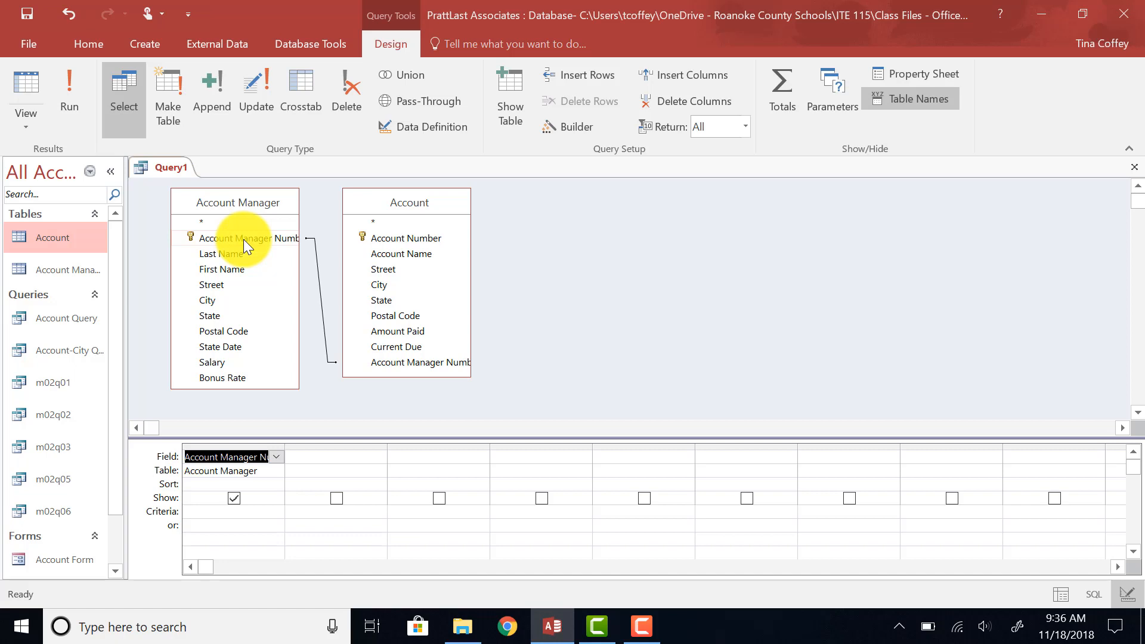
double_click(234, 254)
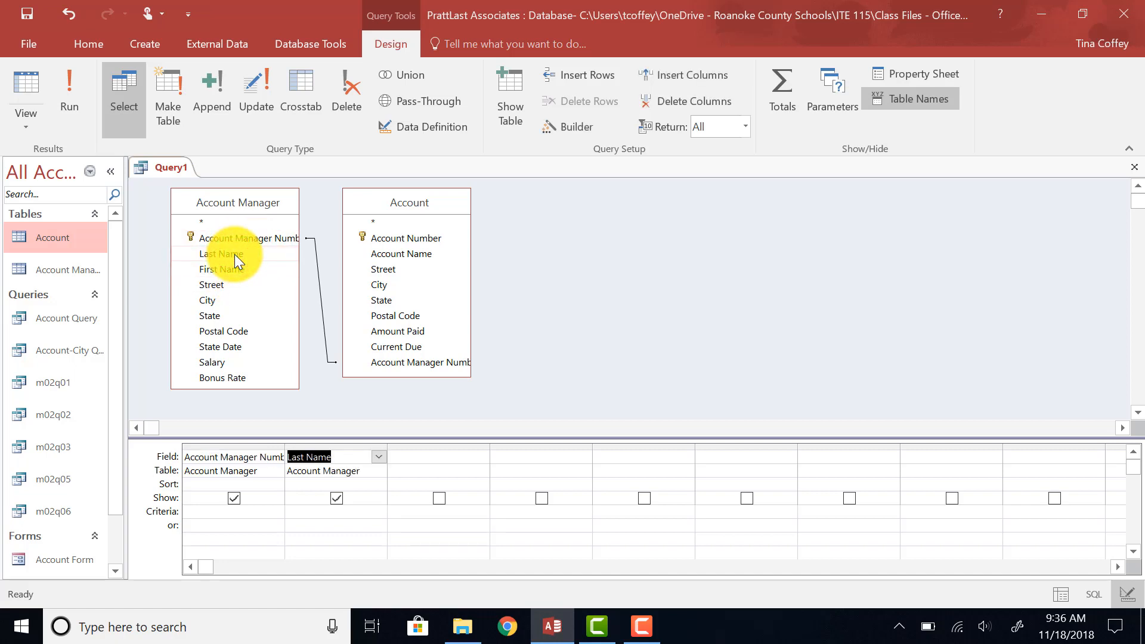
double_click(231, 267)
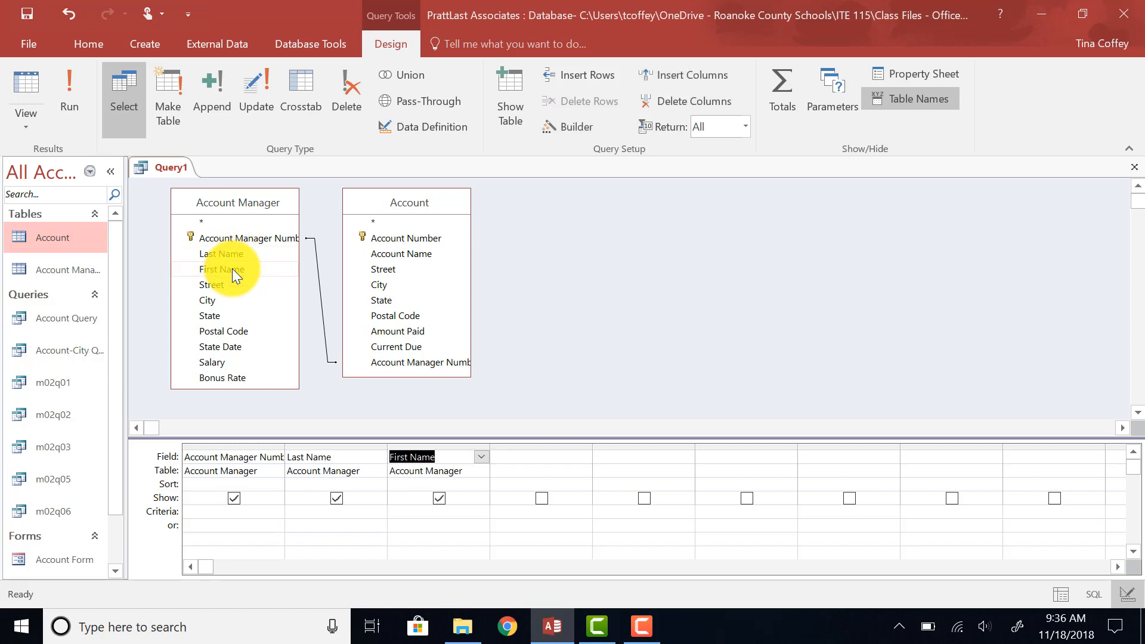
double_click(410, 237)
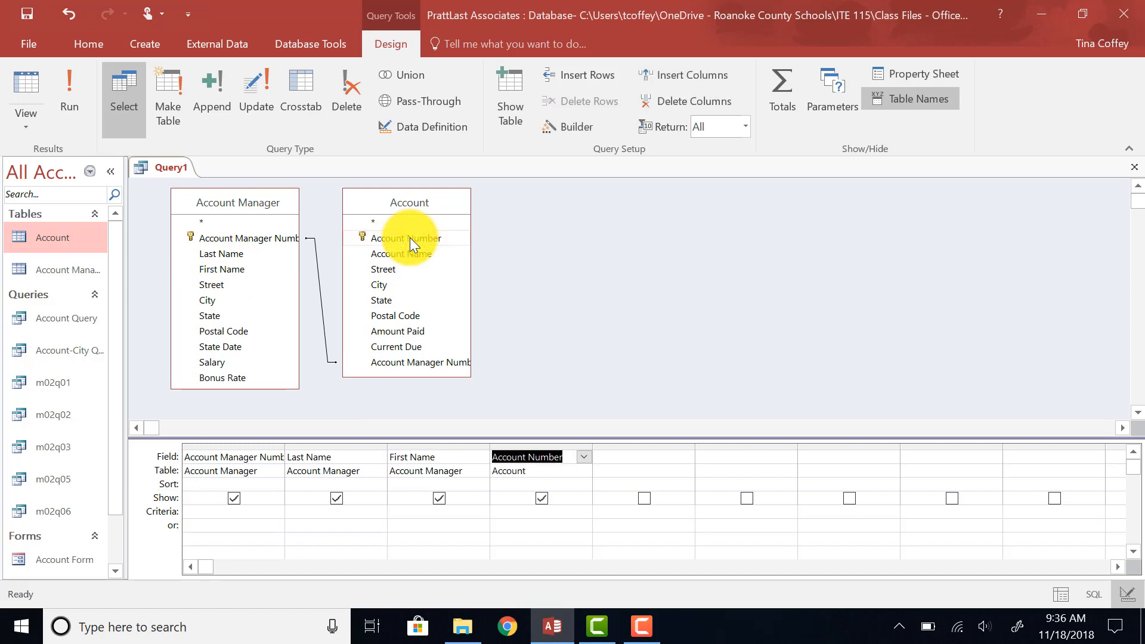
double_click(413, 252)
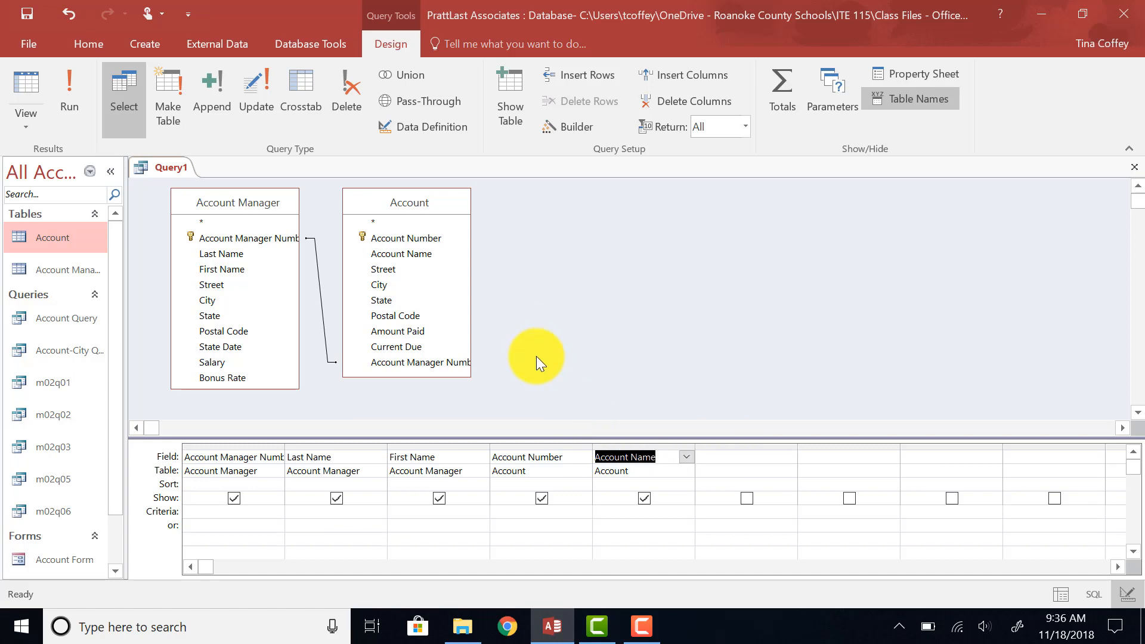
- Sort the query ascending by Account Manager Number and descending by Account Number
click(216, 481)
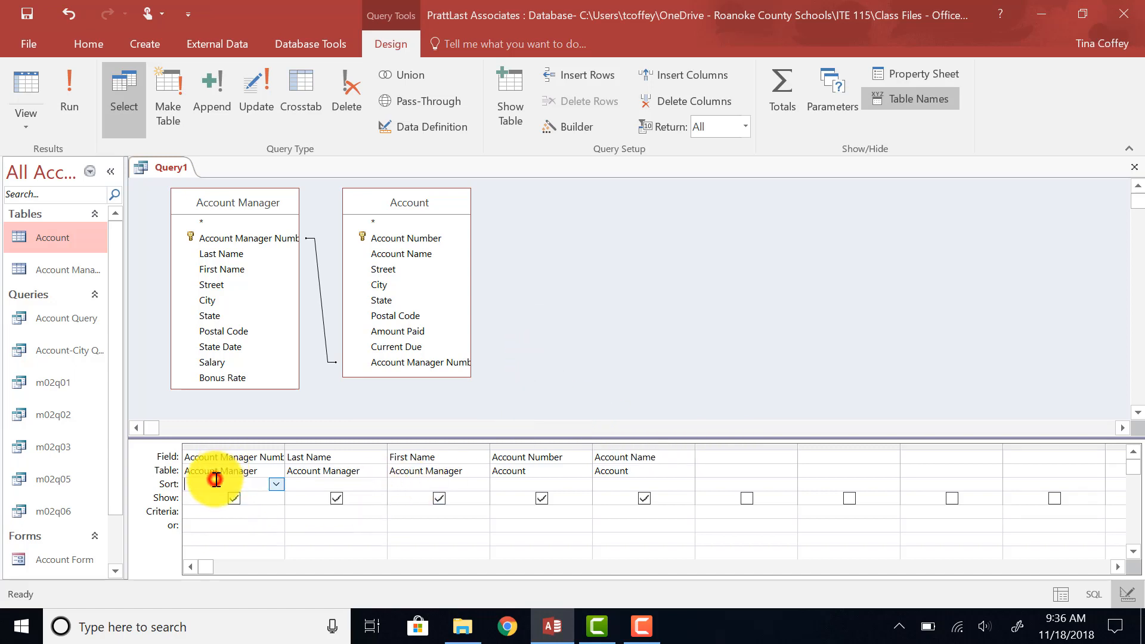
click(276, 484)
click(257, 498)
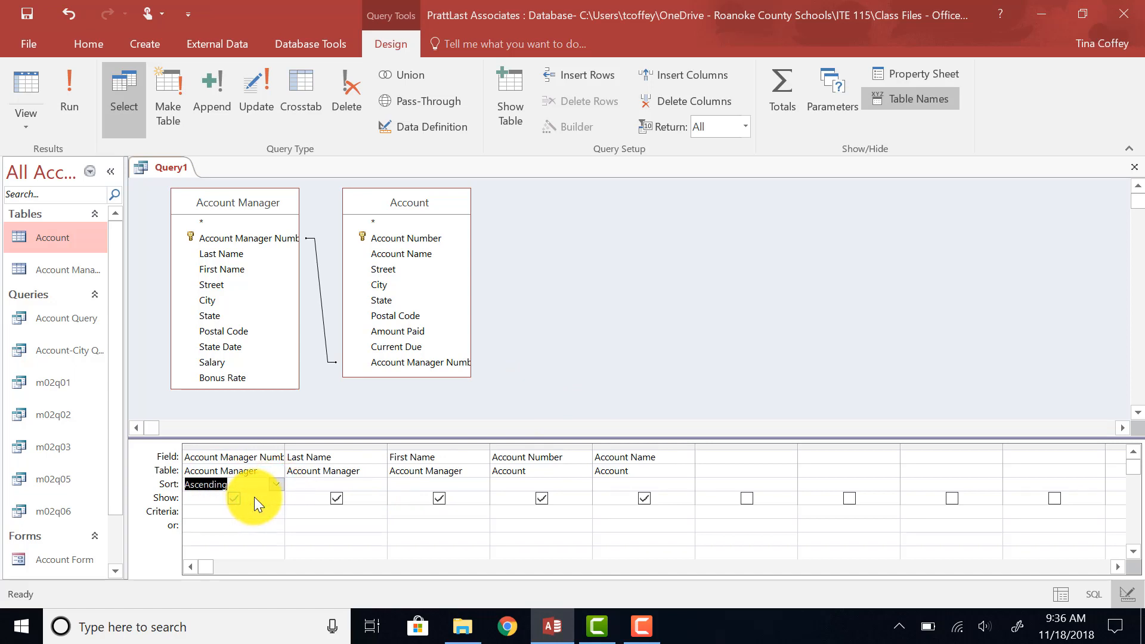
click(556, 483)
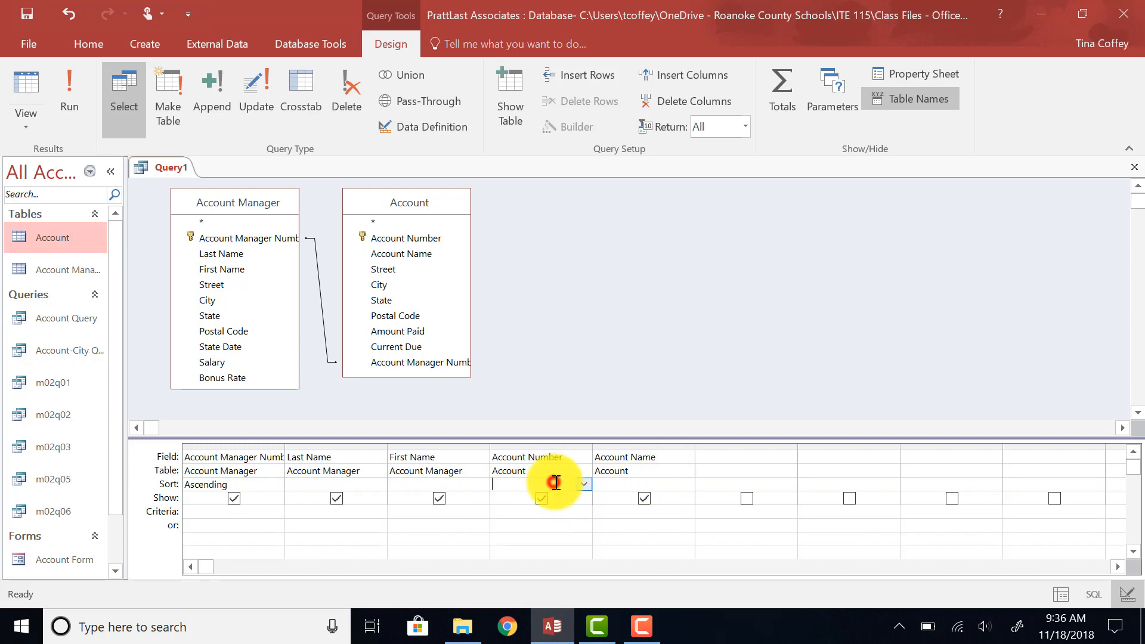
click(584, 483)
click(556, 517)
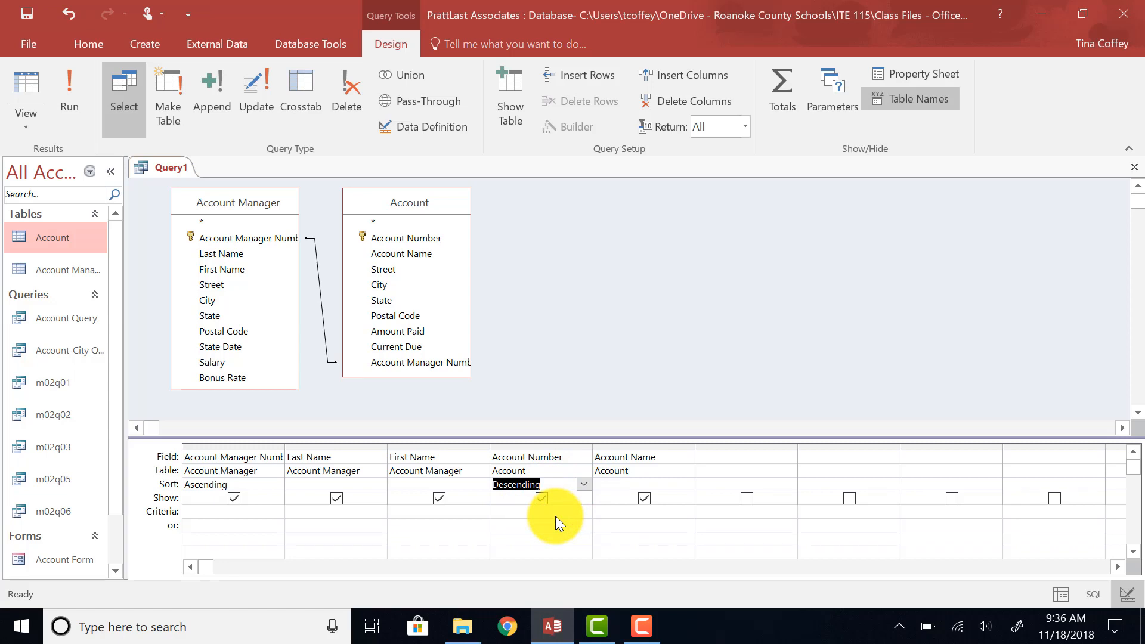
- Run the query and save it as Manager-Account Query
click(77, 99)
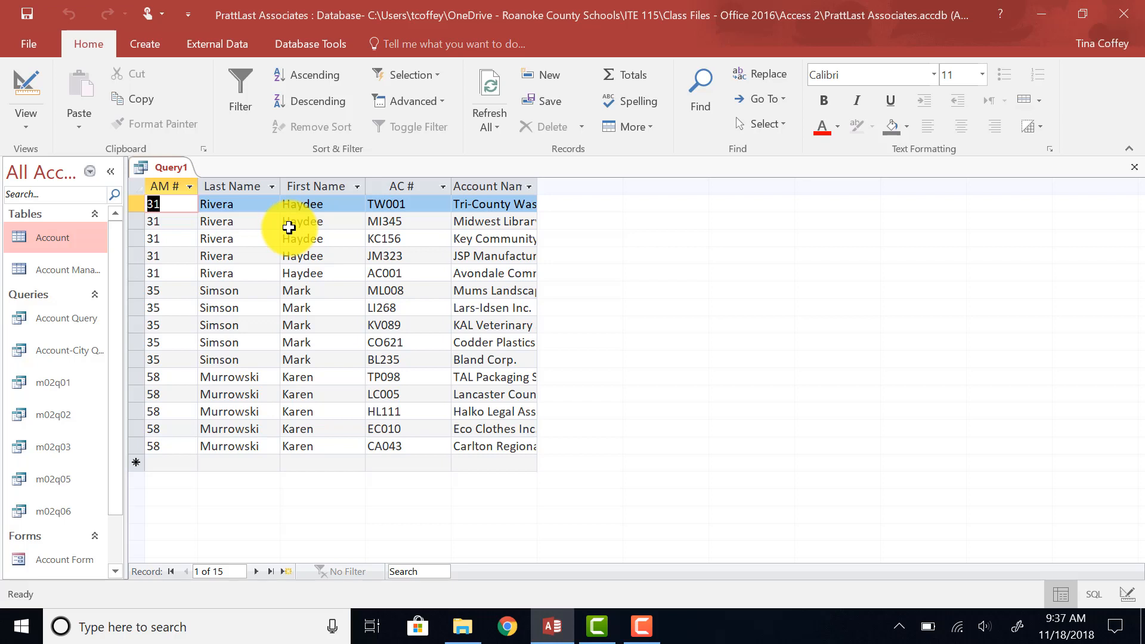
click(27, 13)
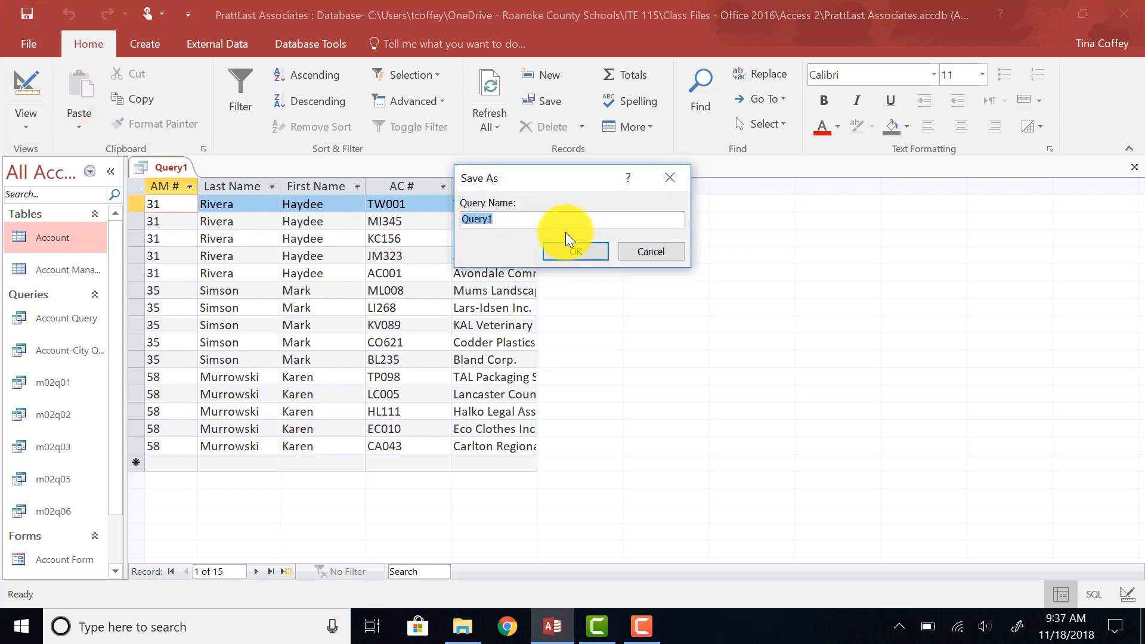
text(Manager=)
text(Acc)
key(BackSpace)
key(BackSpace)
key(BackSpace)
key(BackSpace)
text(-Account Query)
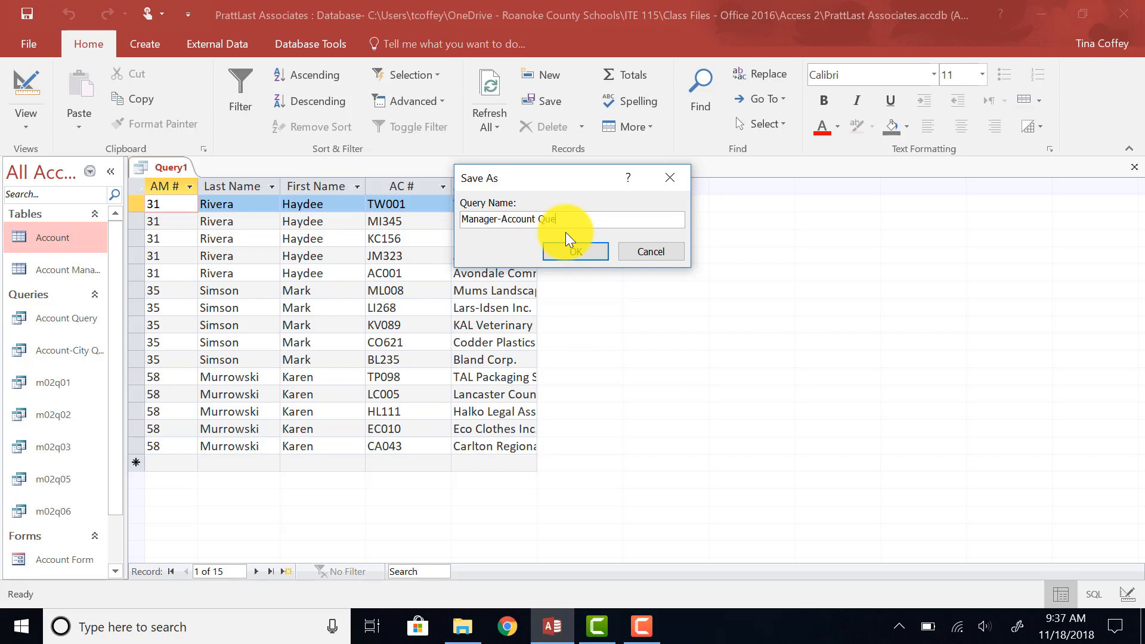
key(Return)
- Change the query's join to include all Account Manager records and only matching Account records, and run it before closing
click(12, 125)
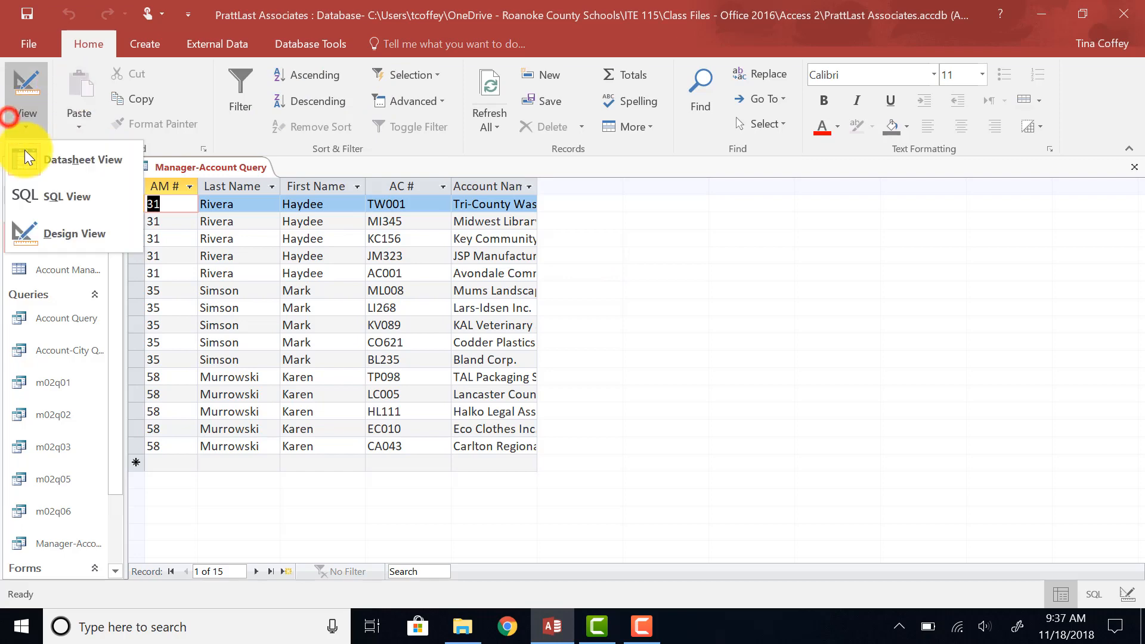
click(37, 234)
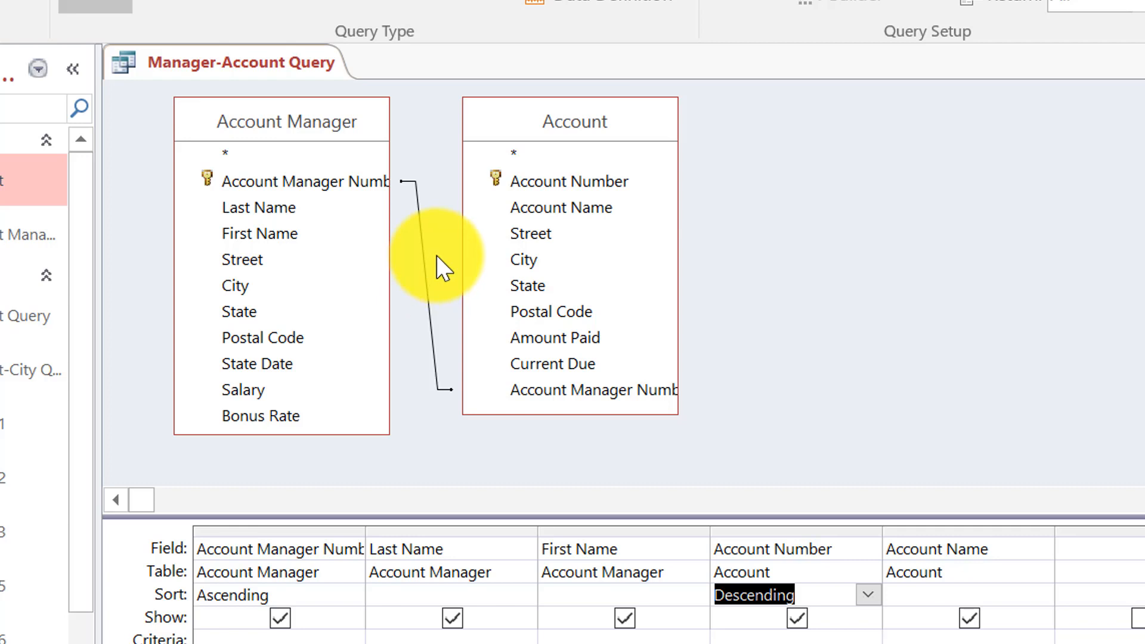
click(427, 275)
right_click(427, 282)
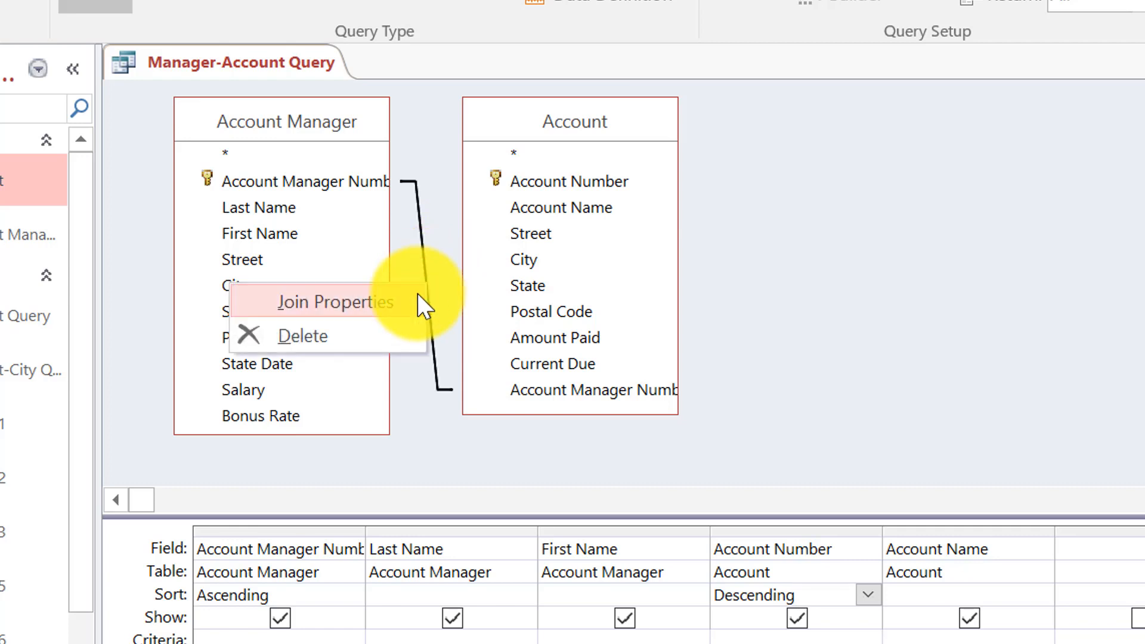
click(409, 301)
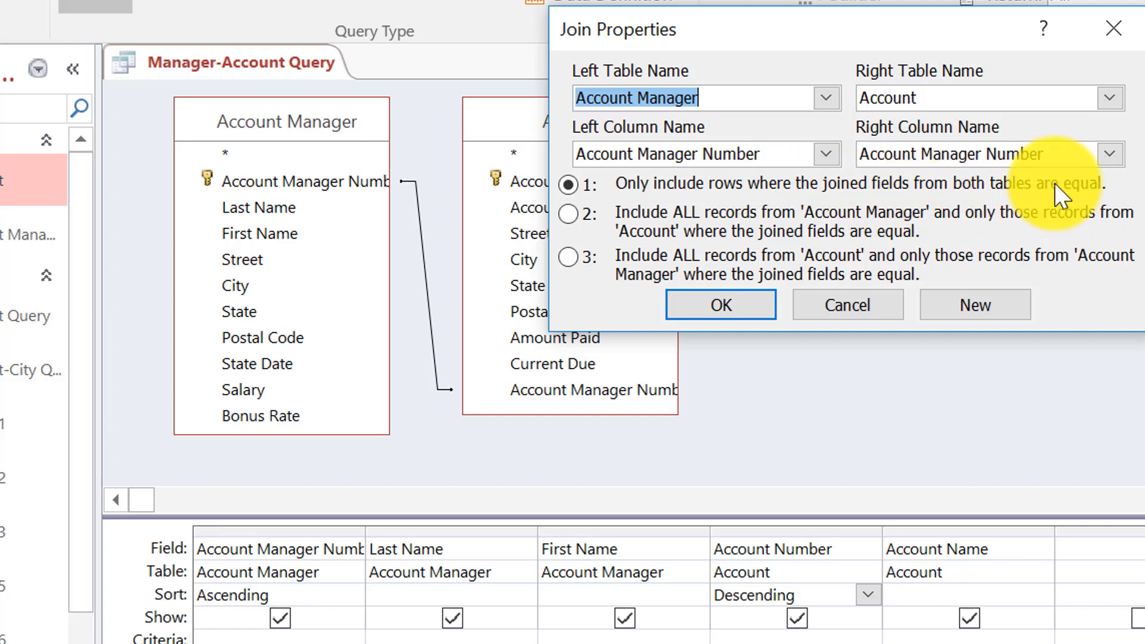
click(569, 216)
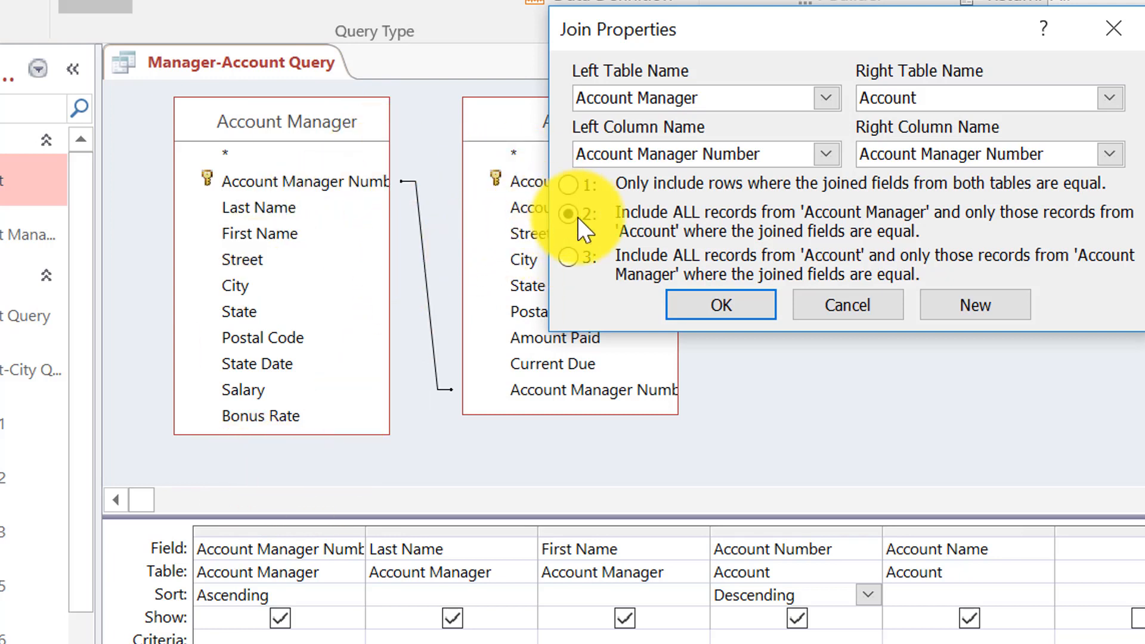
click(741, 303)
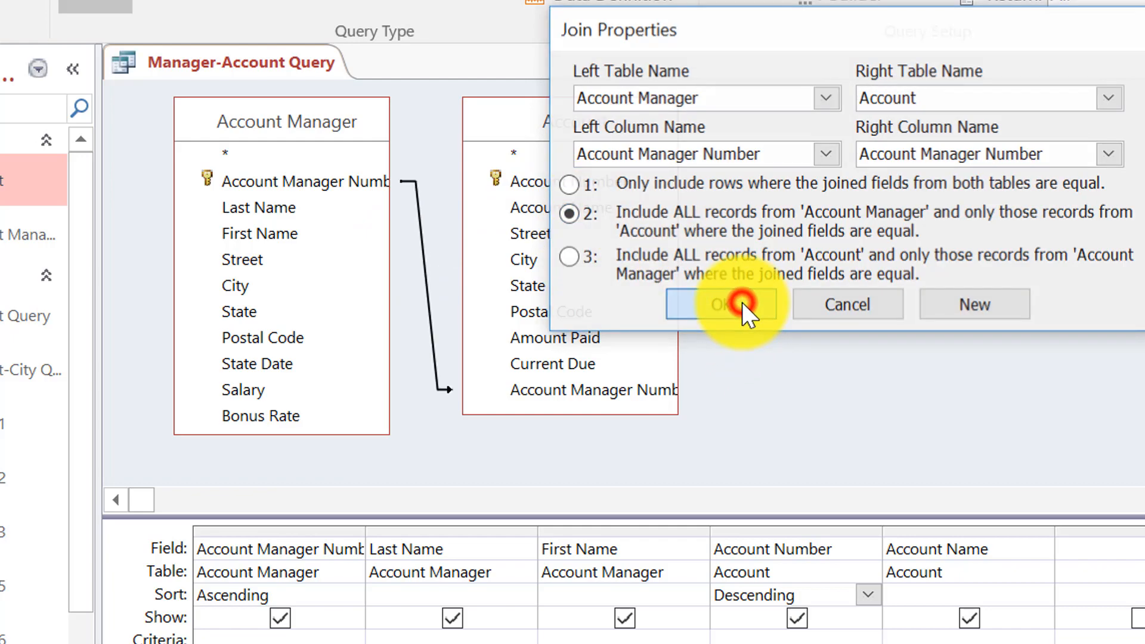
click(12, 4)
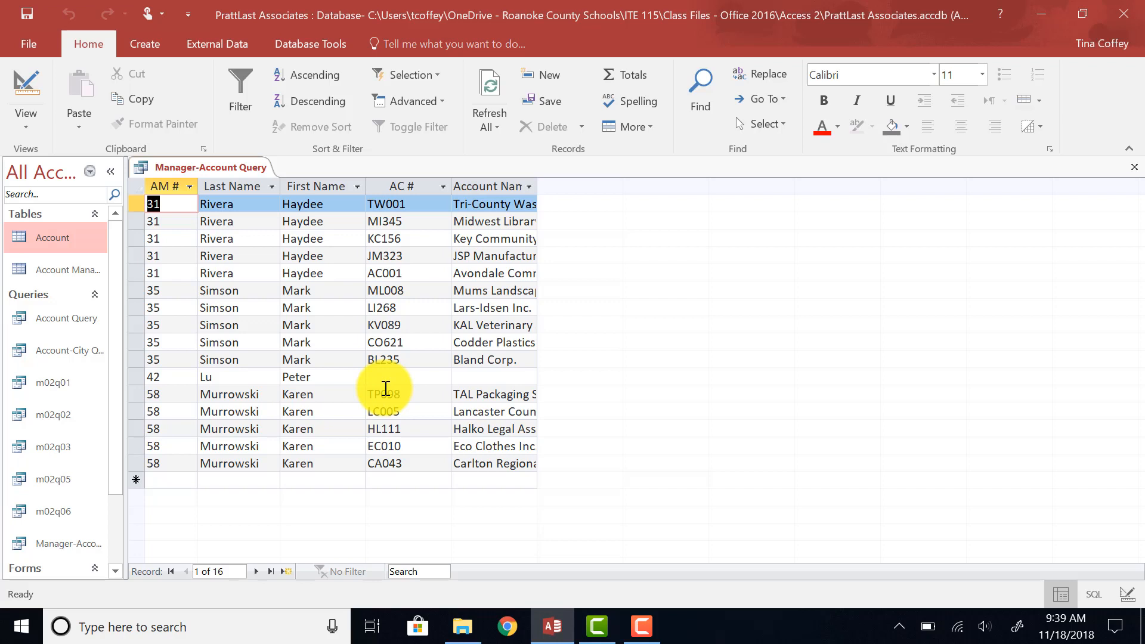
click(1134, 167)
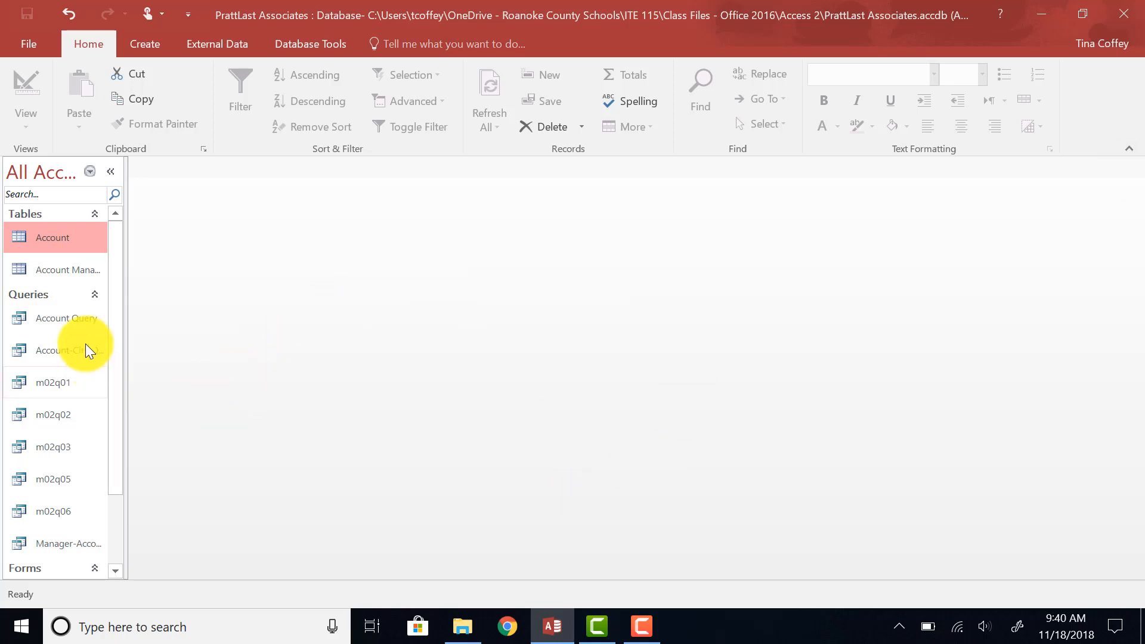
- Start a Report Wizard report based on Manager-Account Query, include all its fields and proceed to the grouping options
scroll(70, 334, down, 2)
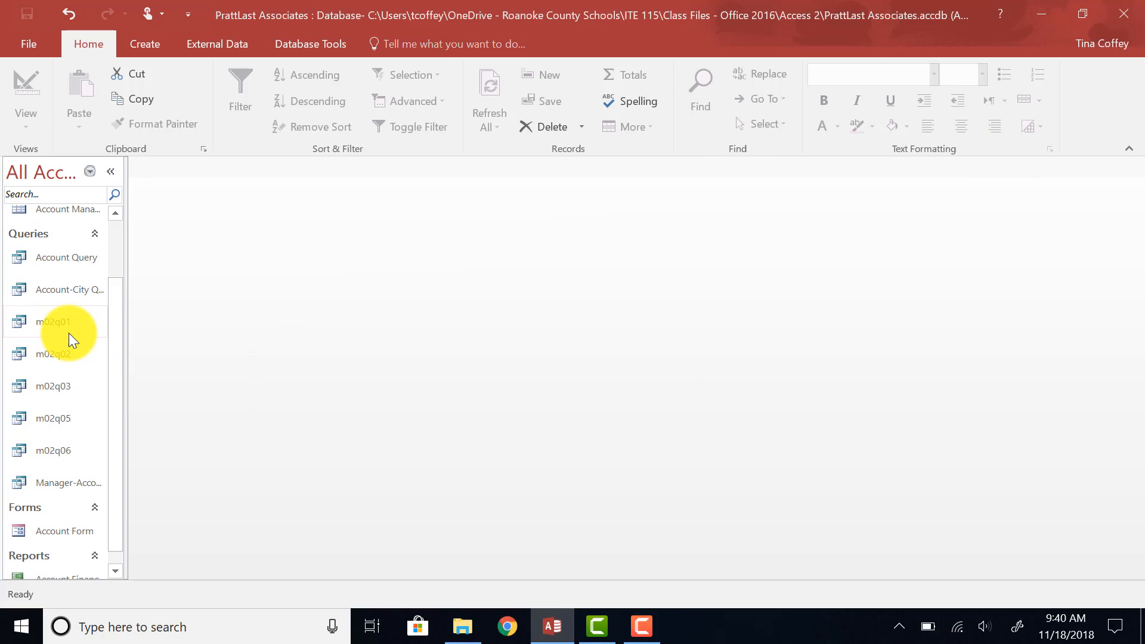
click(49, 484)
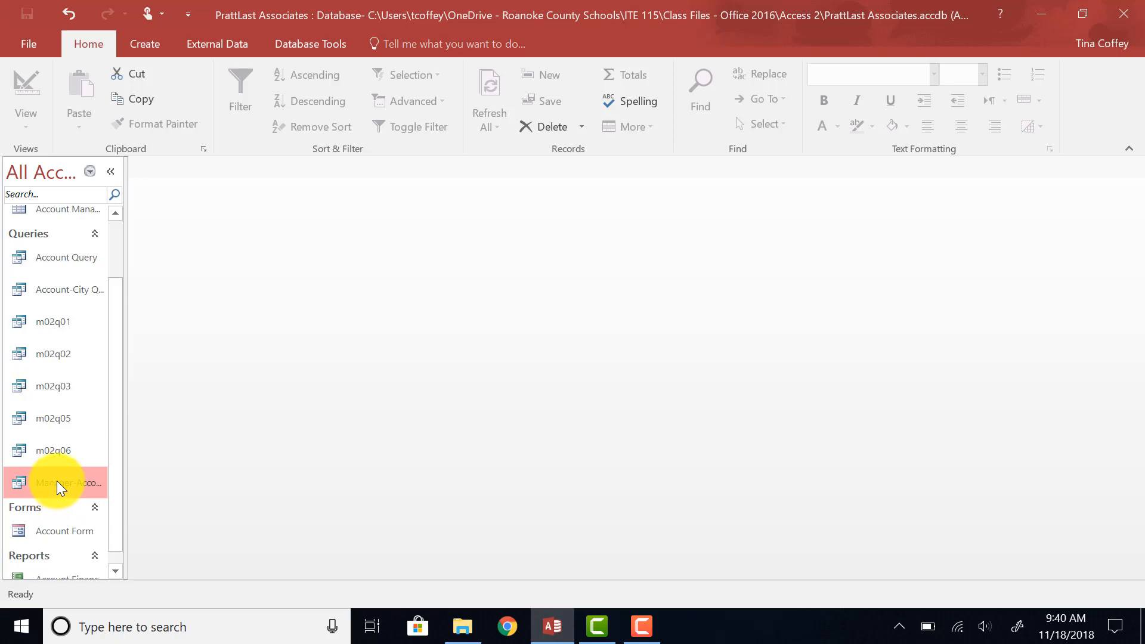
click(144, 39)
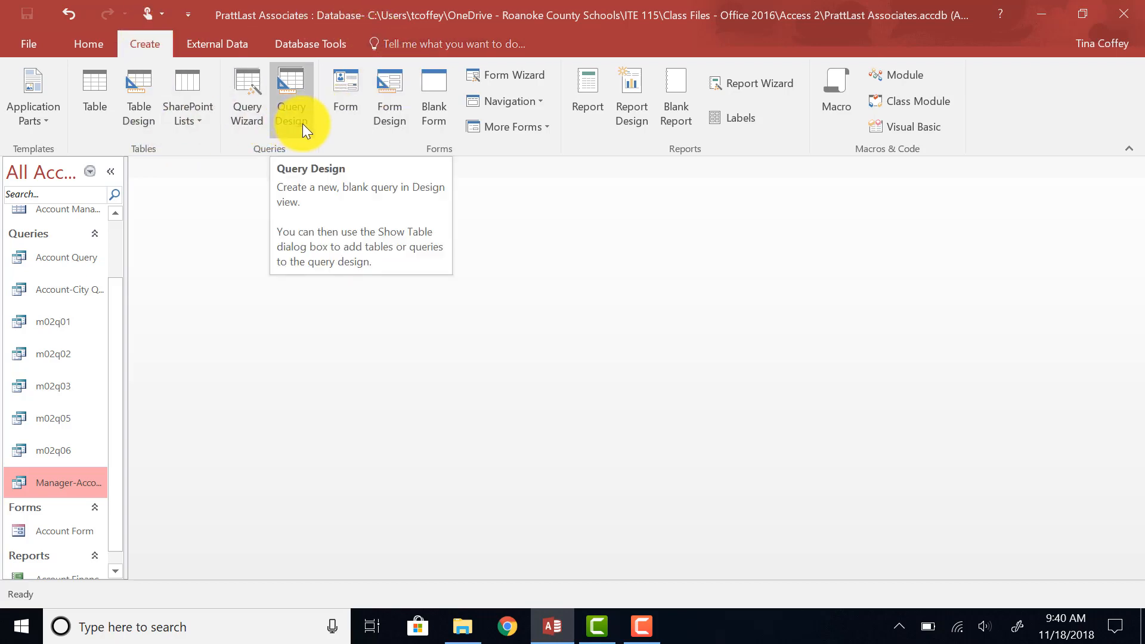
click(738, 88)
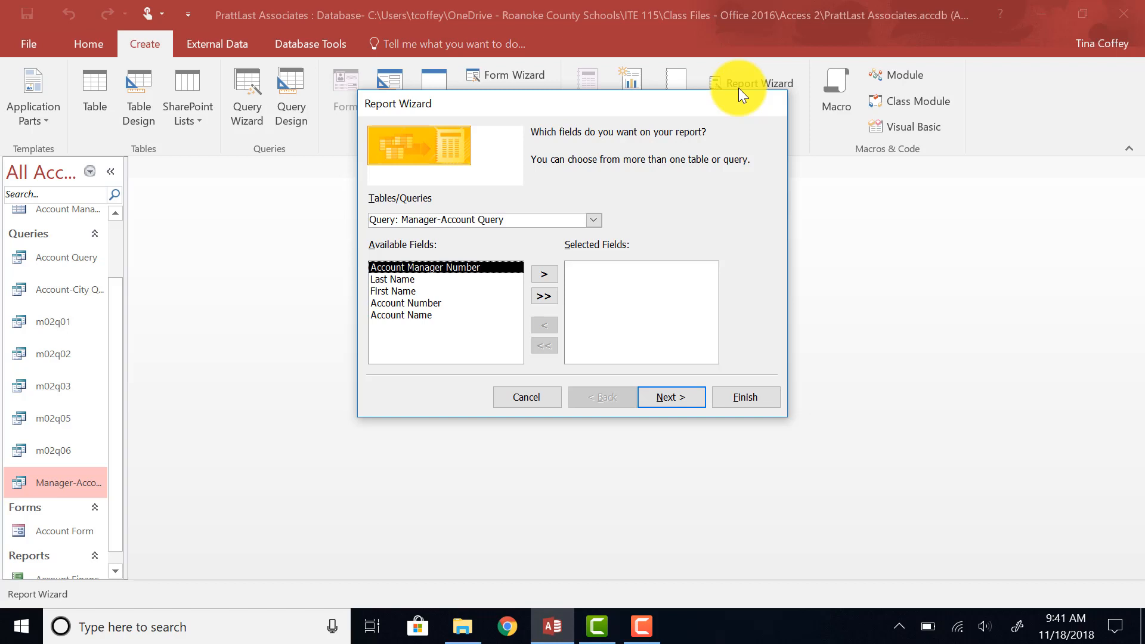
click(541, 296)
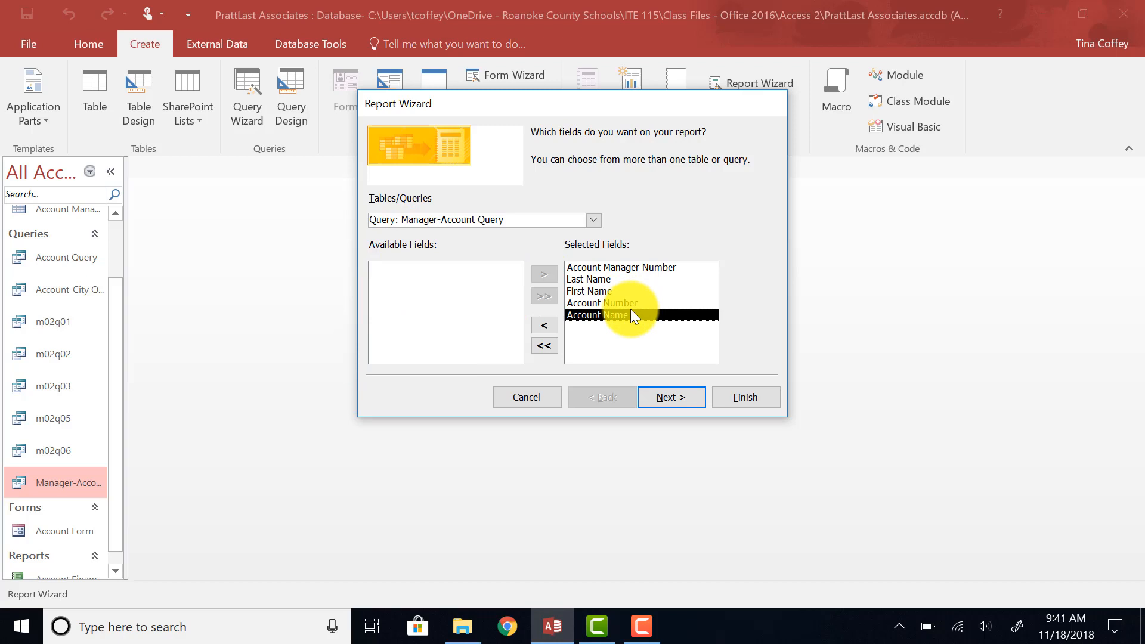
click(658, 403)
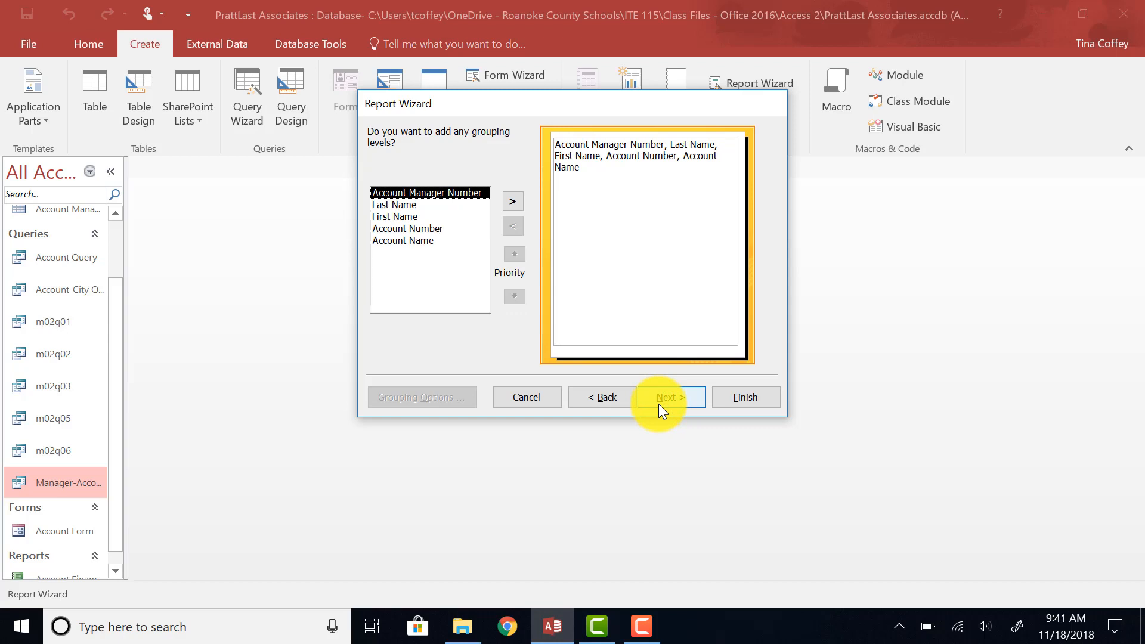
- Continue without grouping levels or a sort order and accept the tabular layout in portrait orientation
click(658, 403)
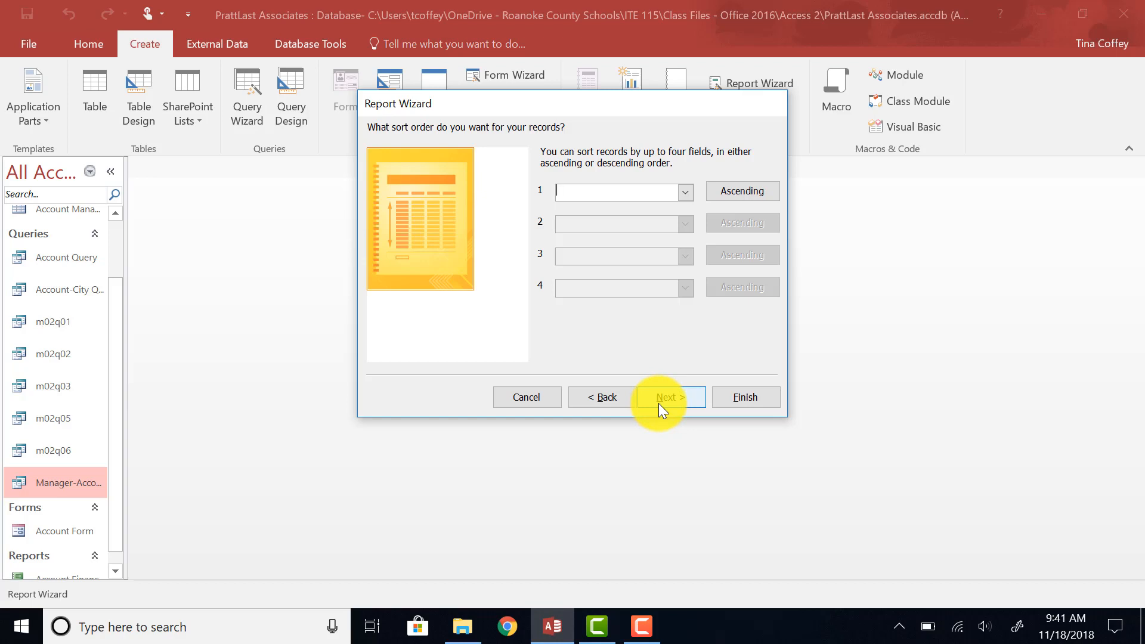
click(658, 403)
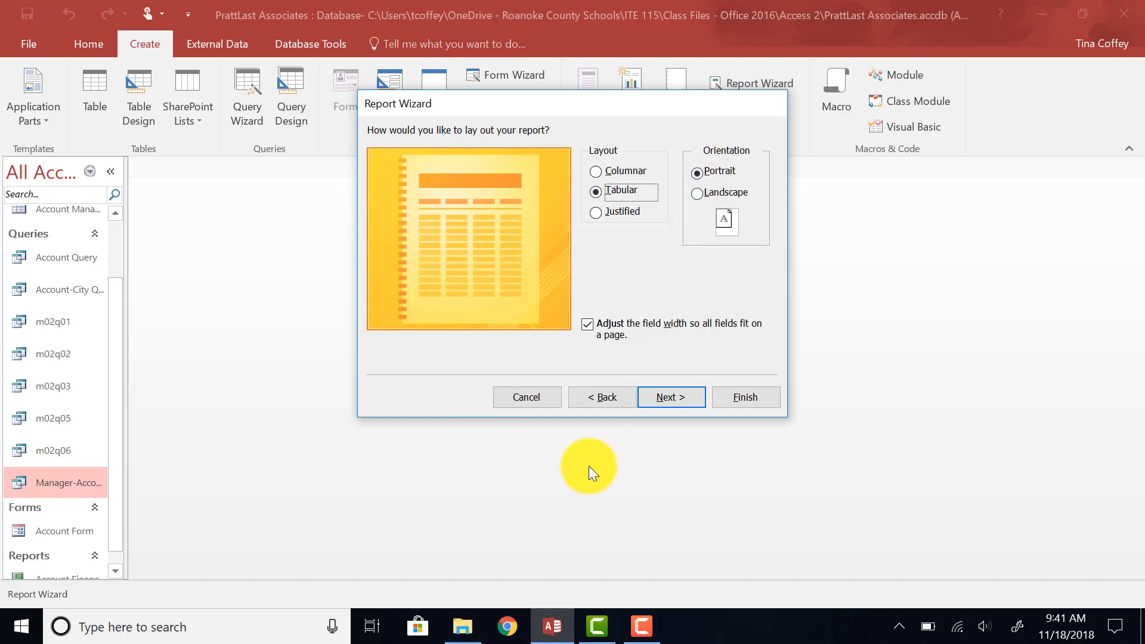
click(644, 398)
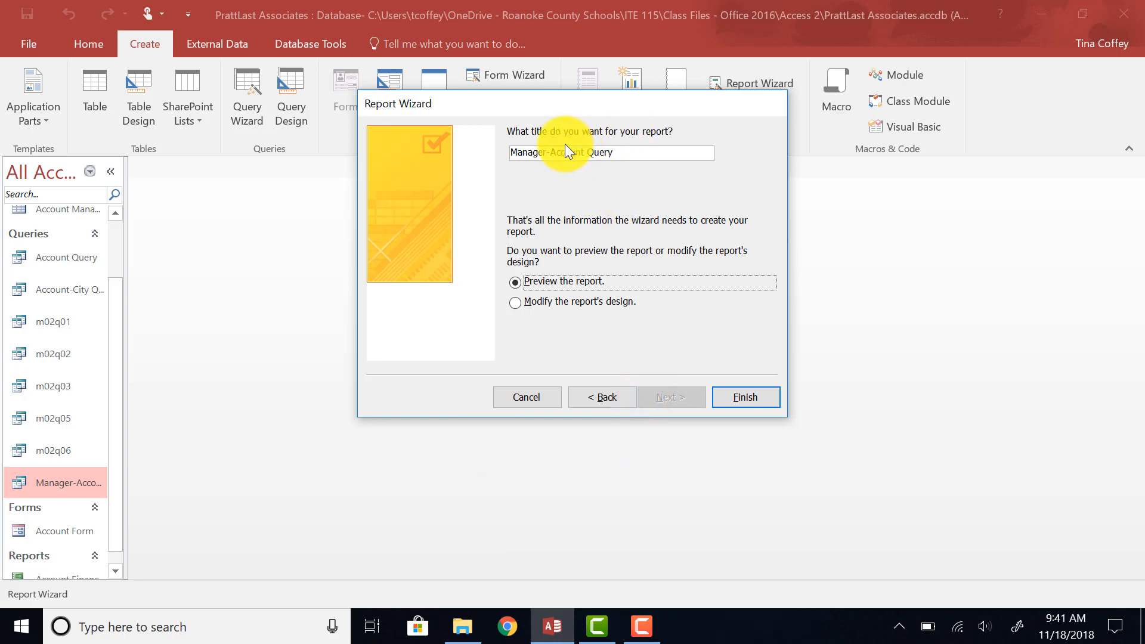
- Finish the report with the title Manager-Account Report, look through its print preview and close it
drag(588, 153, 629, 152)
key(BackSpace)
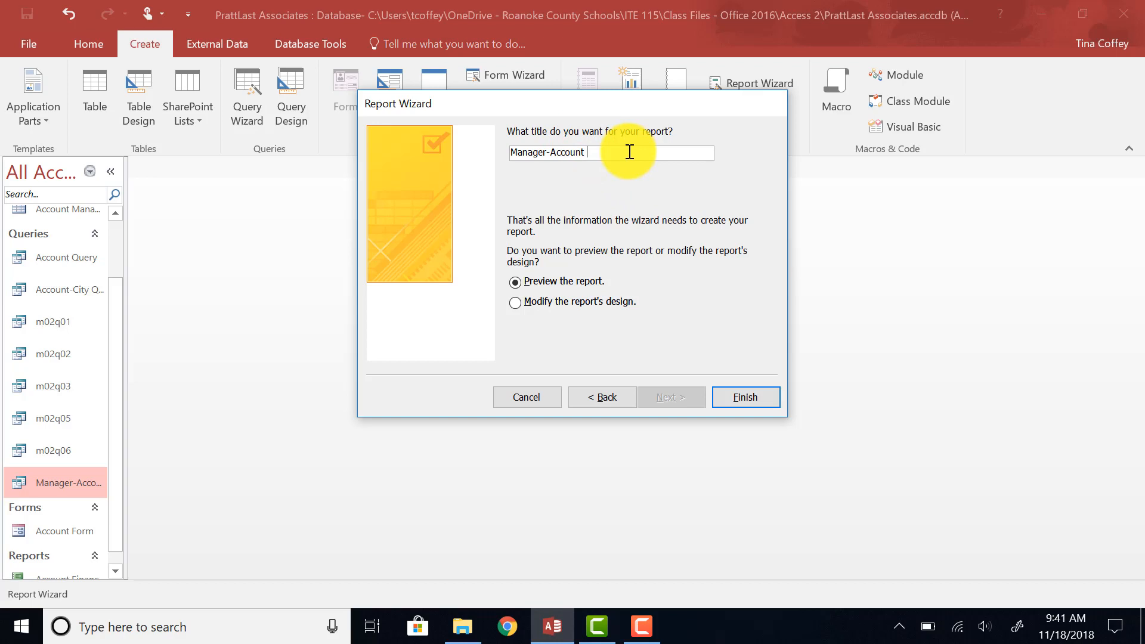
text(Report)
click(740, 396)
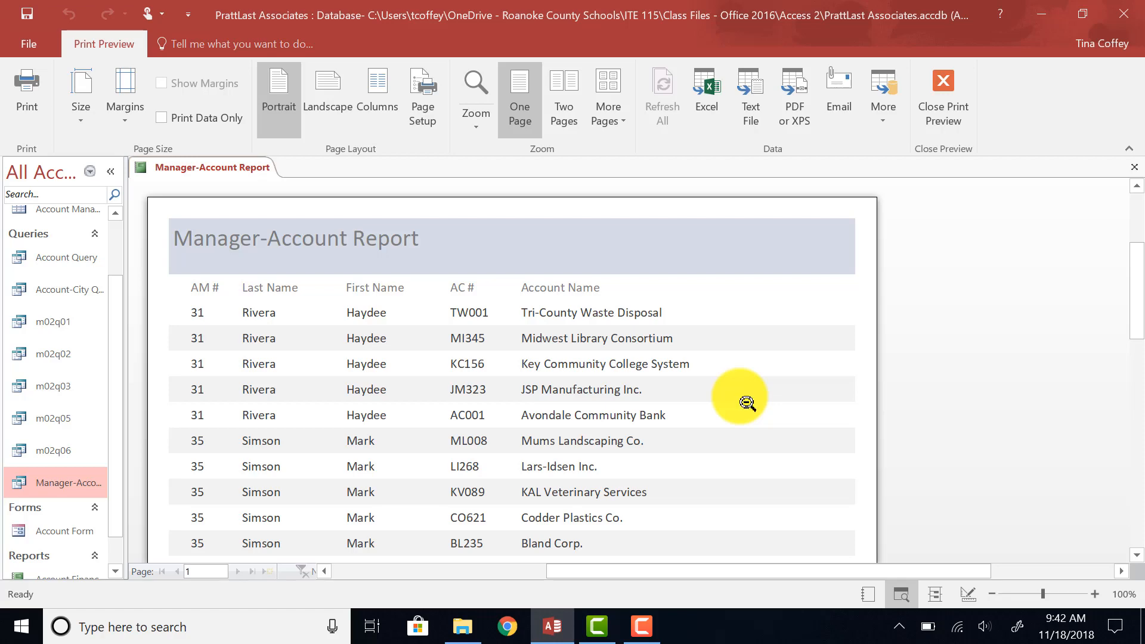
scroll(739, 396, down, 5)
scroll(742, 399, up, 8)
scroll(746, 403, up, 2)
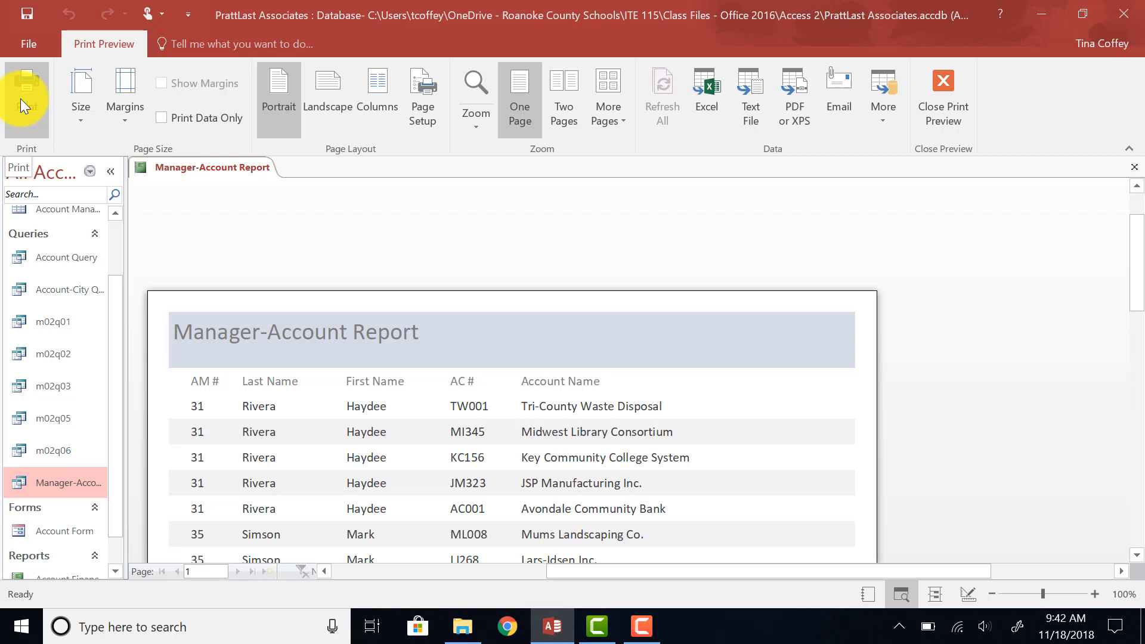
click(1133, 168)
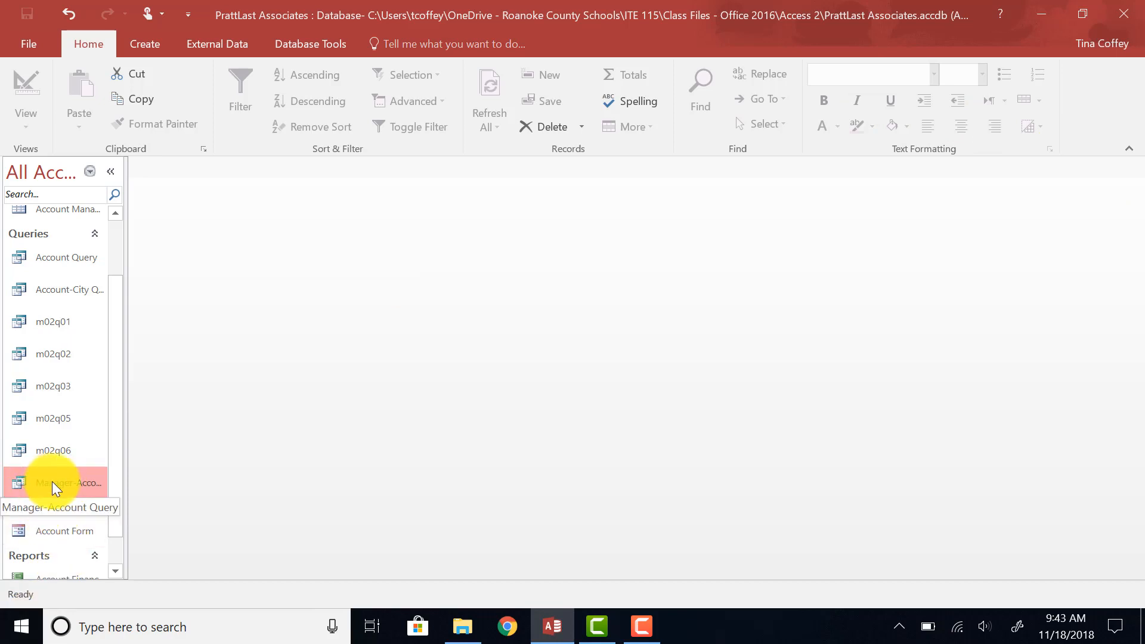
- Create a form from the Manager-Account Query and save it as Manager-Account Form
click(146, 39)
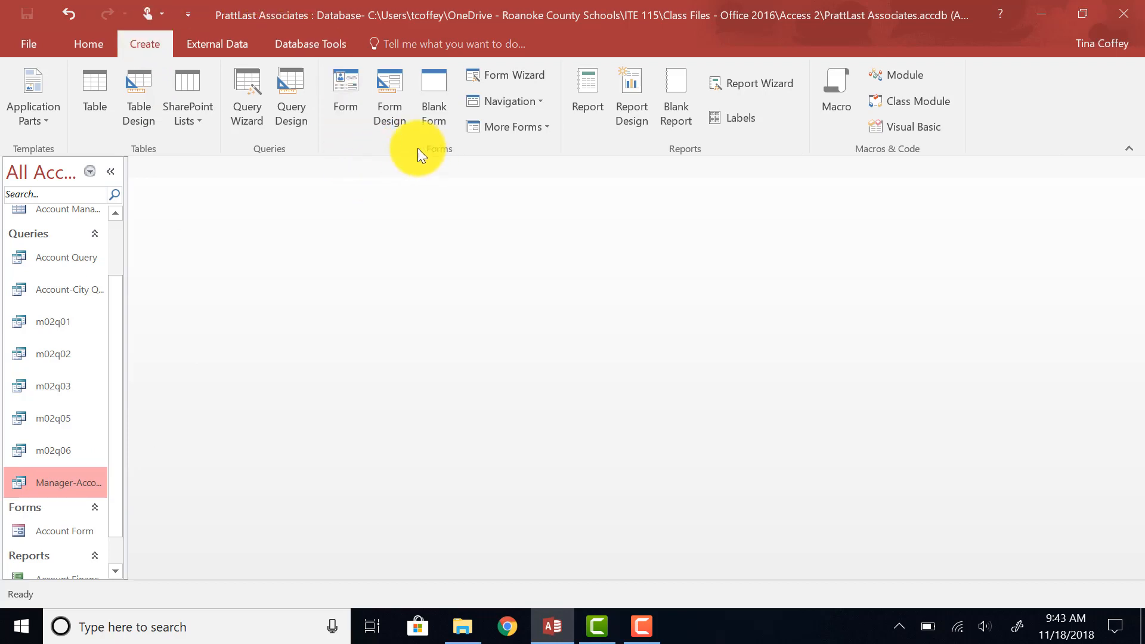
click(351, 97)
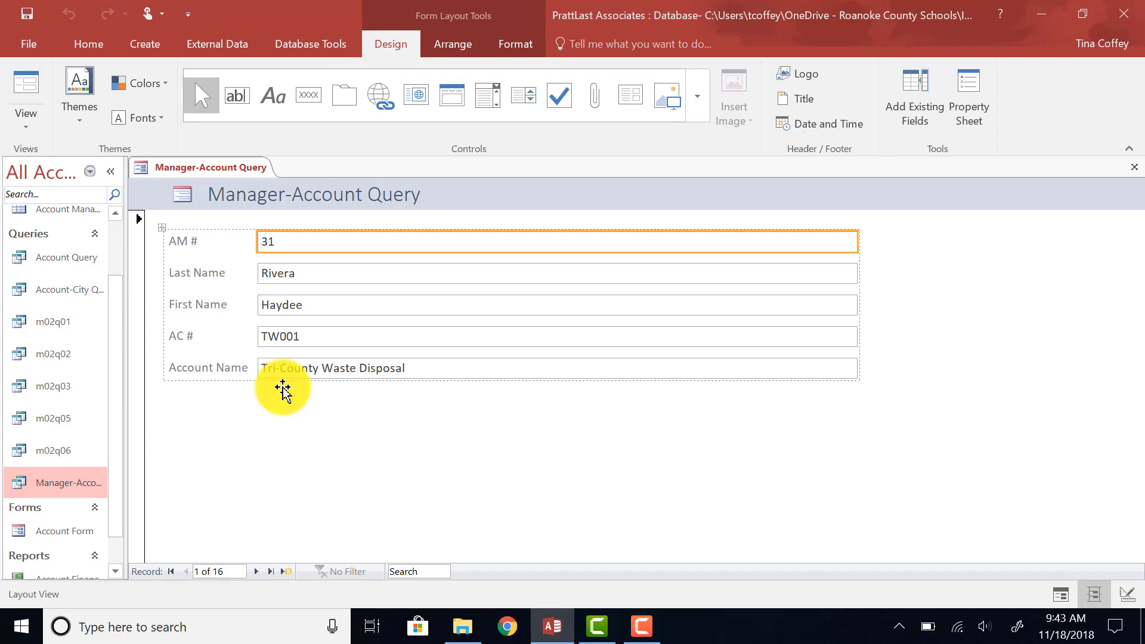
click(26, 13)
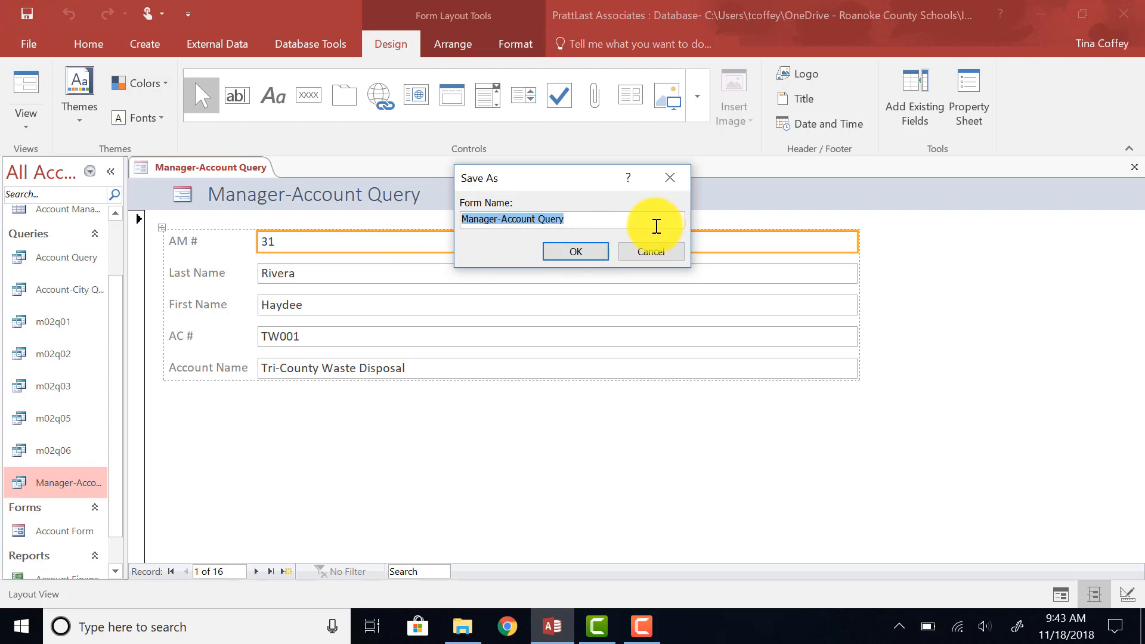
click(653, 218)
key(BackSpace)
key(BackSpace)
key(BackSpace)
key(BackSpace)
key(BackSpace)
key(BackSpace)
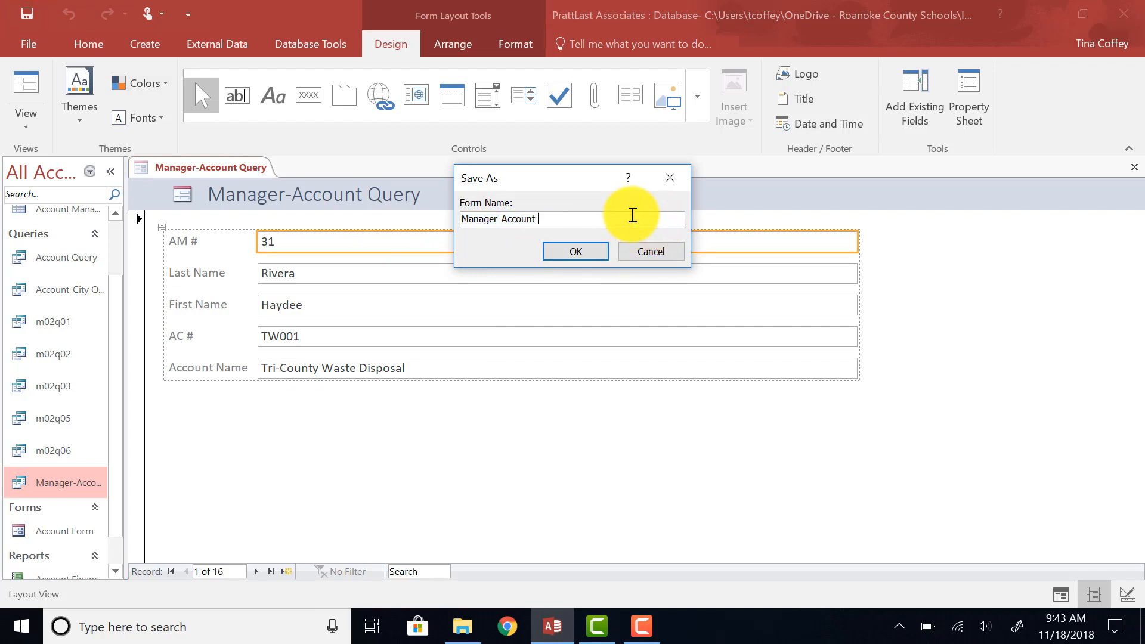
text(Form)
click(582, 250)
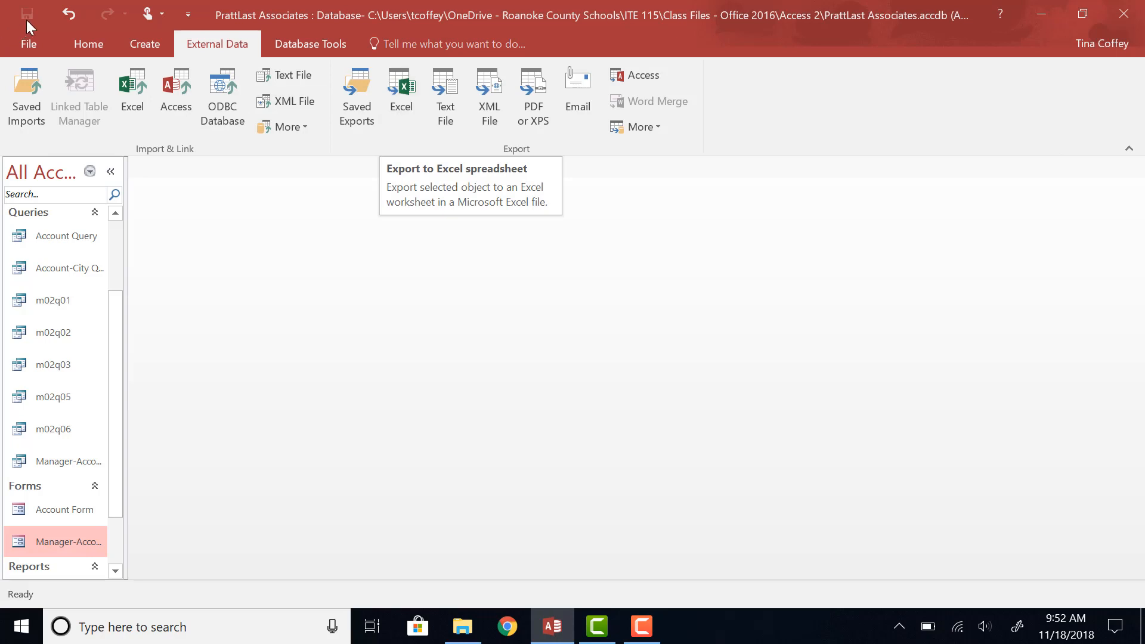
- Start an Excel export of the Manager-Account Form, with the Desktop as destination and Manager-Account Form as file name
click(89, 45)
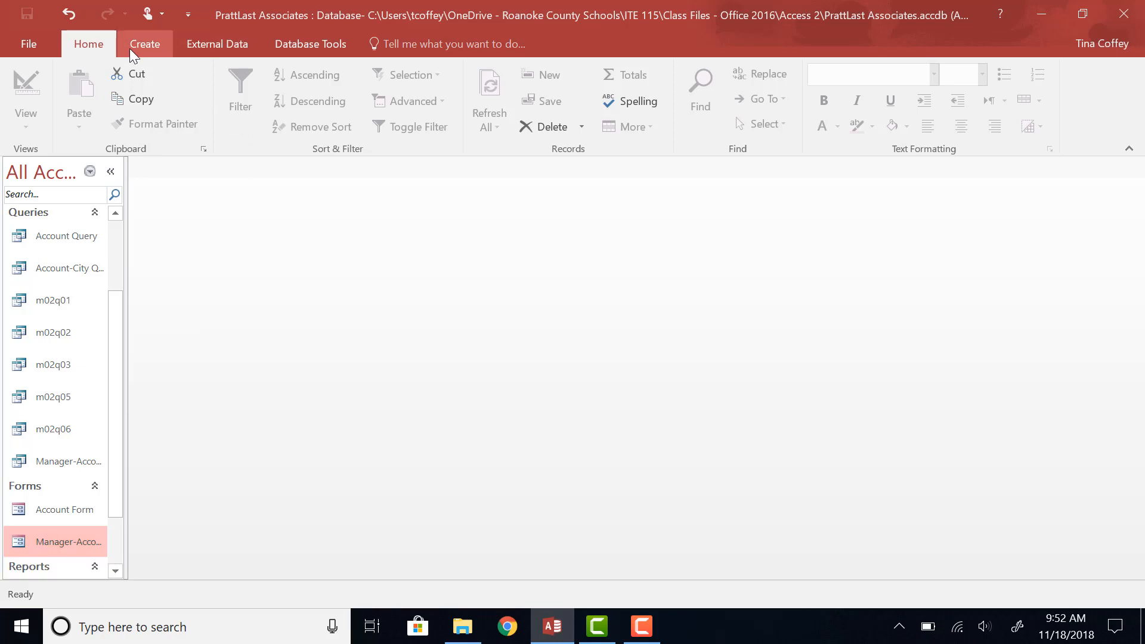
click(216, 49)
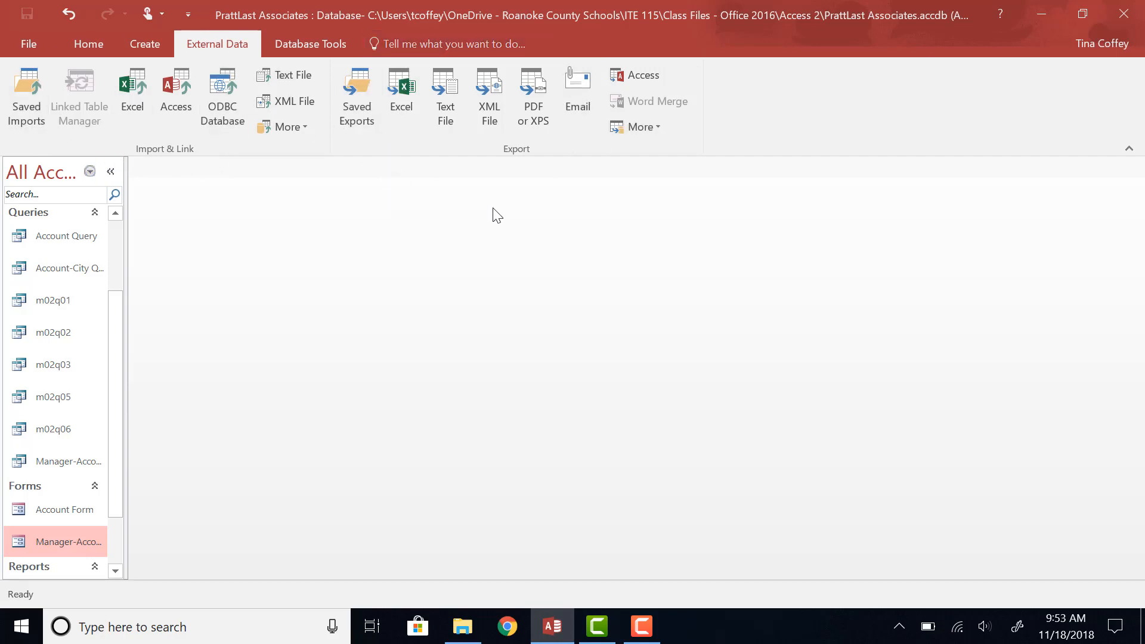
click(405, 111)
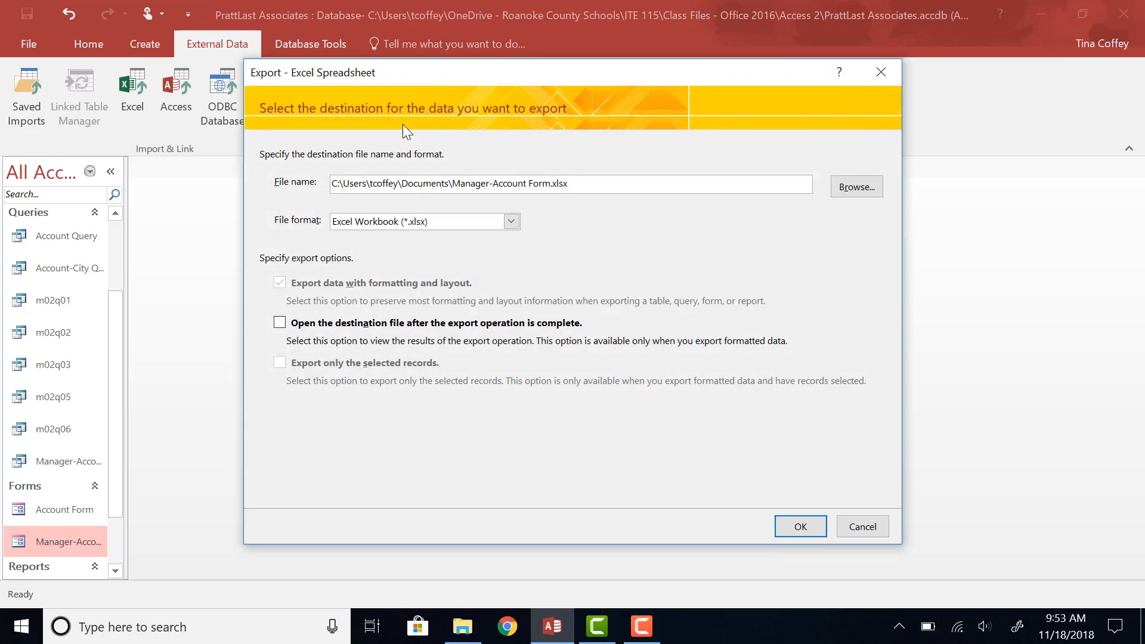
click(847, 187)
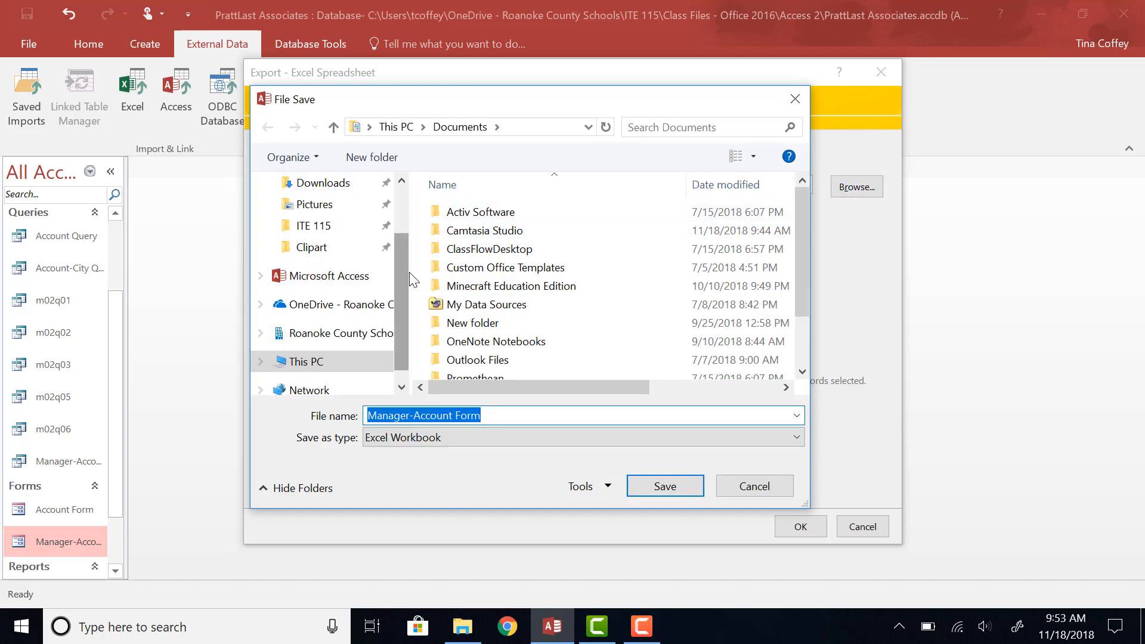
scroll(382, 232, up, 3)
click(328, 219)
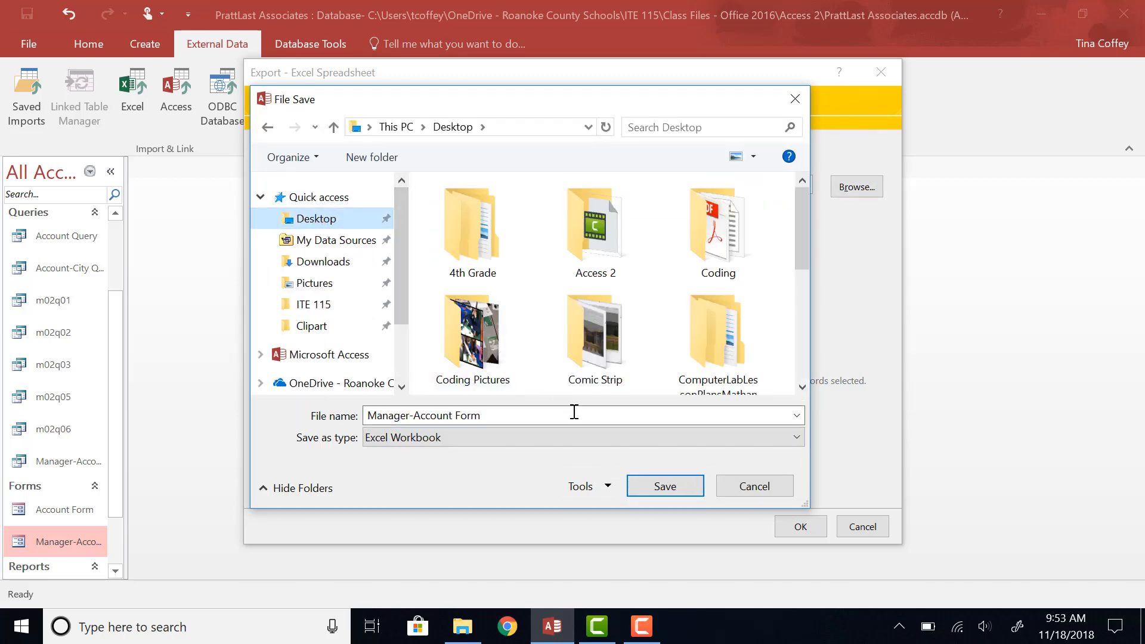
click(665, 487)
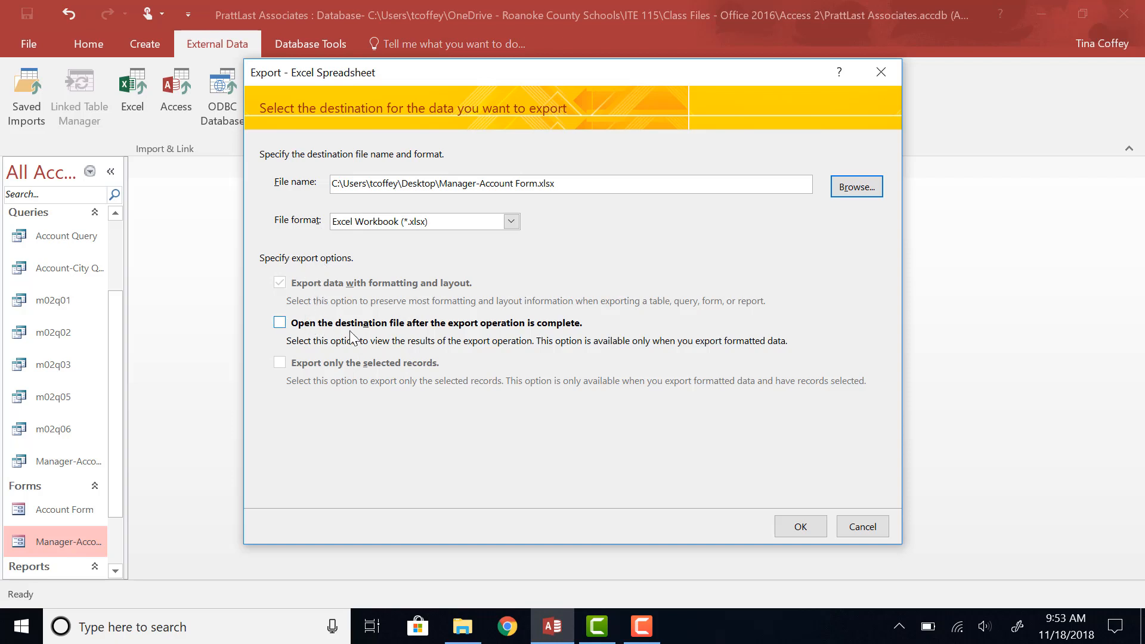
- Run the export with the destination file set to open on completion, and close the workbook after viewing it
click(280, 323)
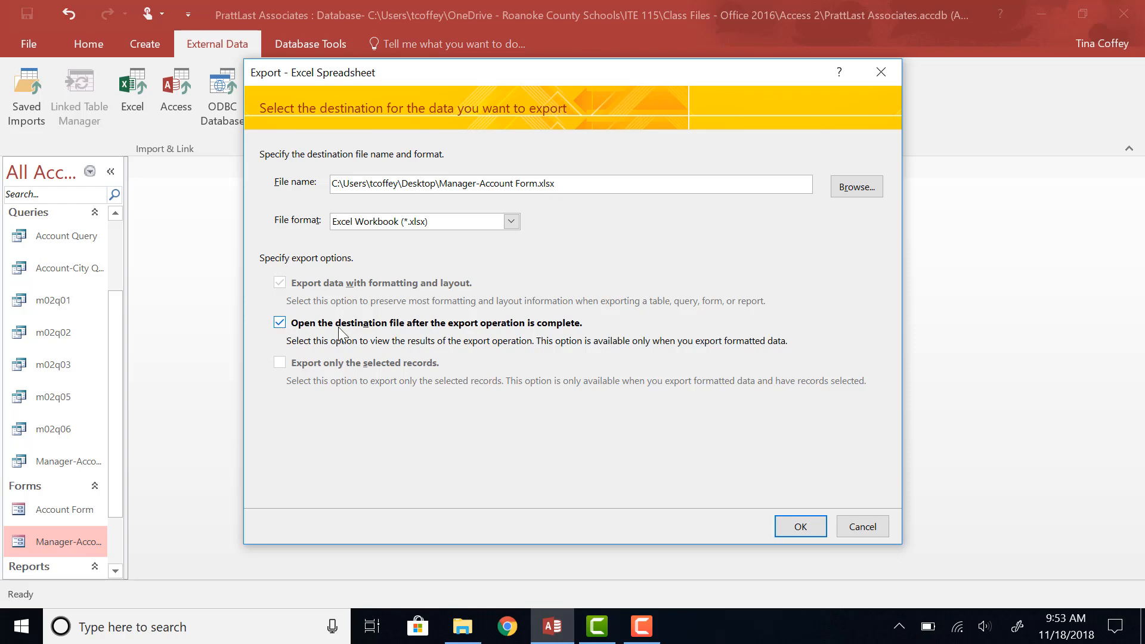
click(796, 530)
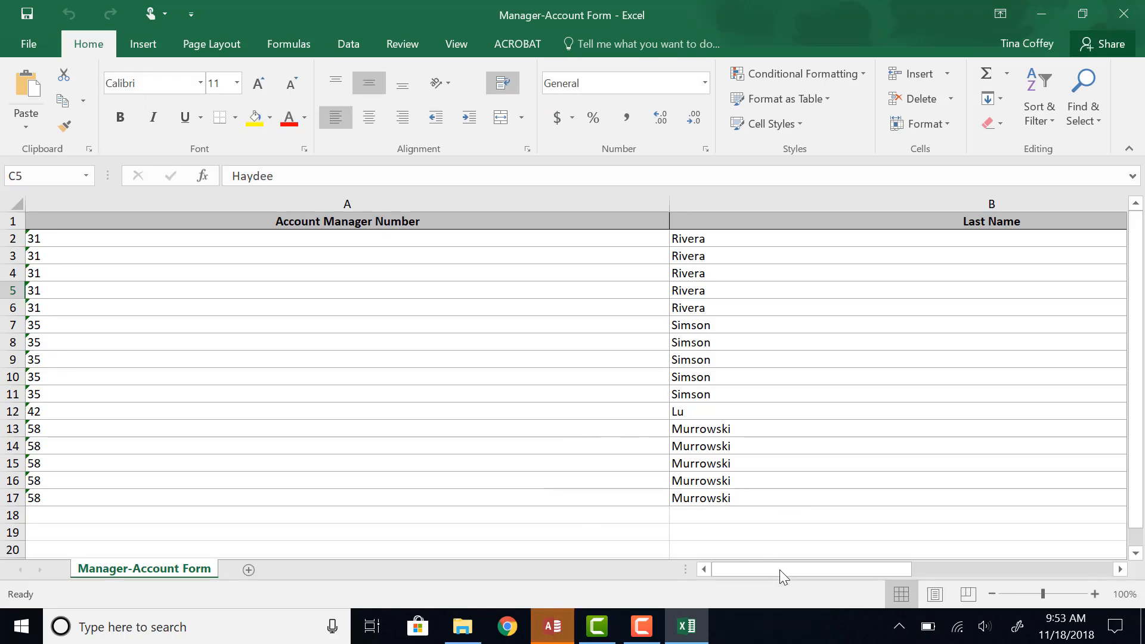
drag(779, 570, 754, 585)
click(1124, 10)
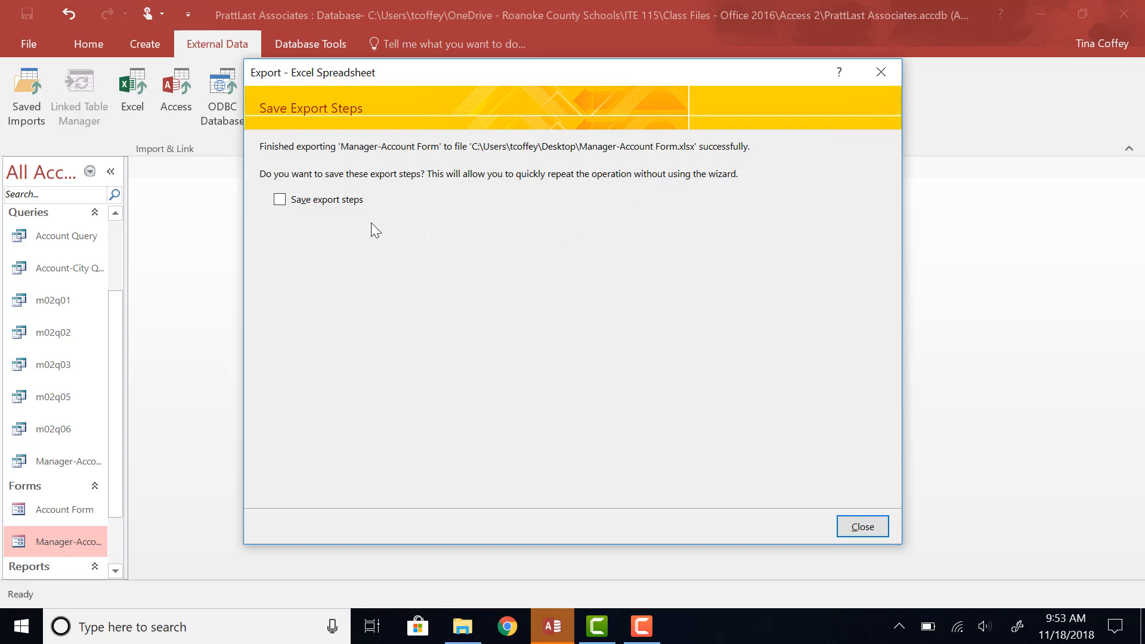
- Save the export steps as Export-Manager-Account Form and check the entry among the saved exports
click(311, 203)
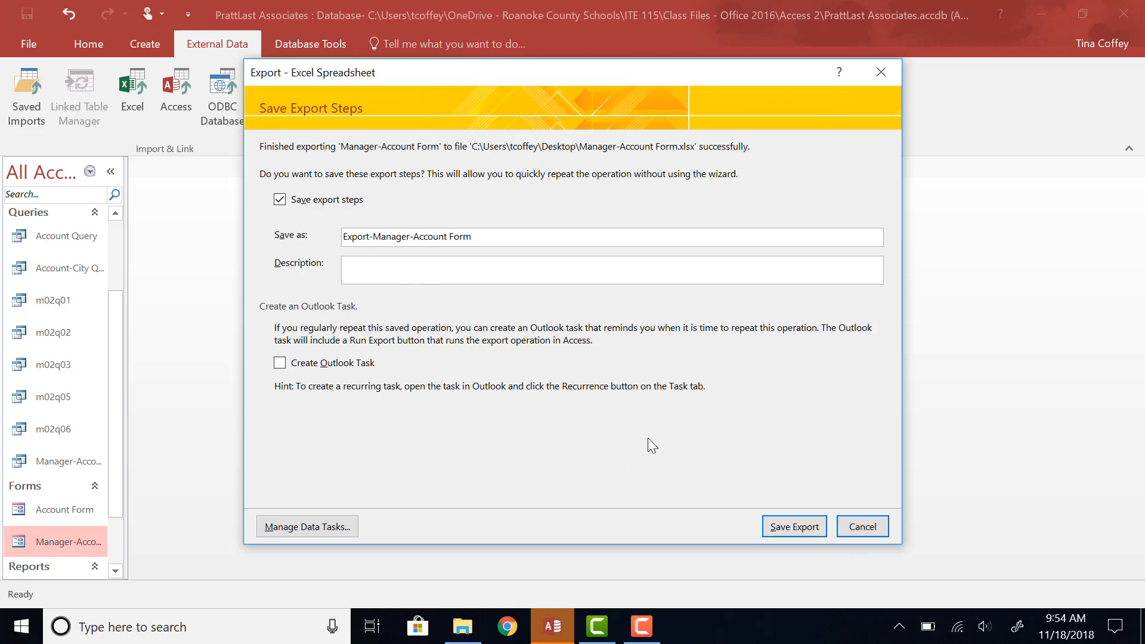
click(794, 527)
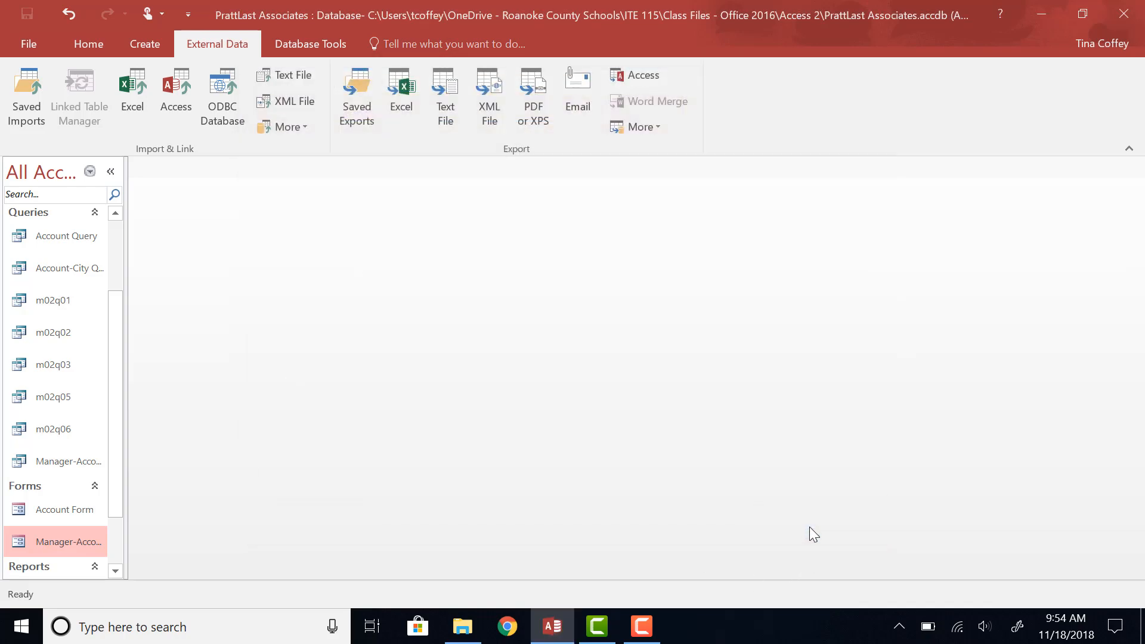
scroll(184, 496, down, 1)
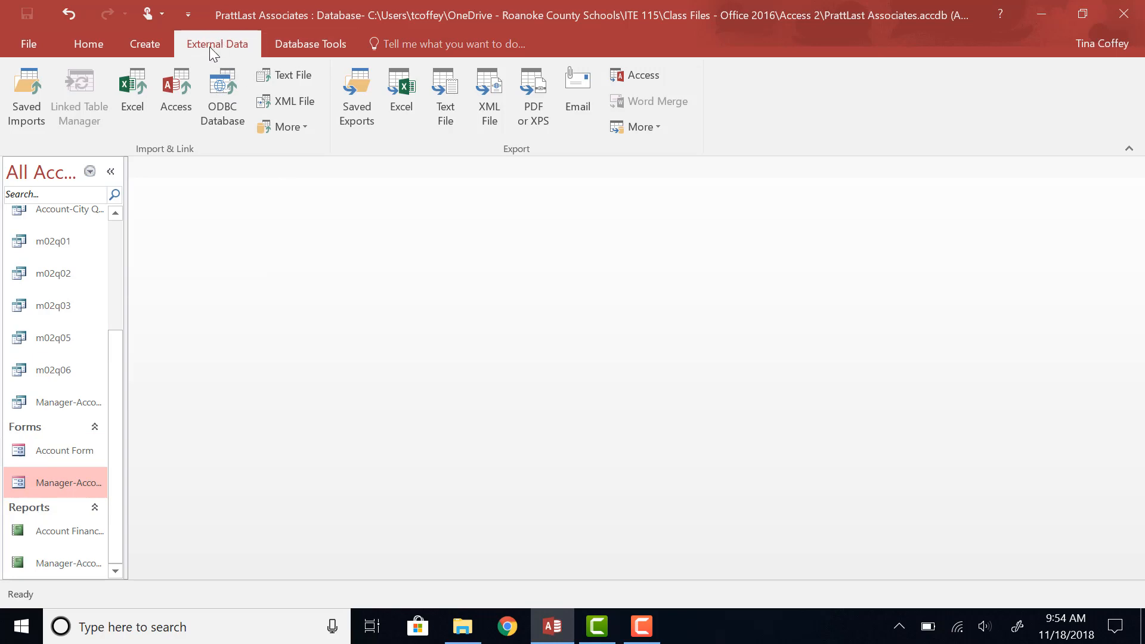
click(365, 120)
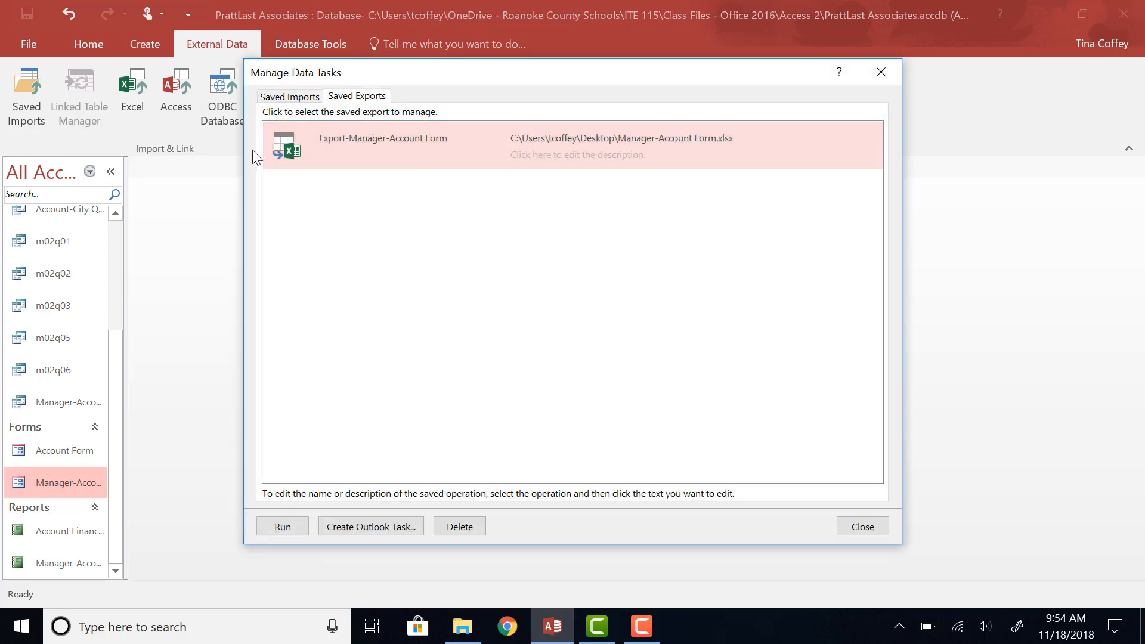
click(361, 148)
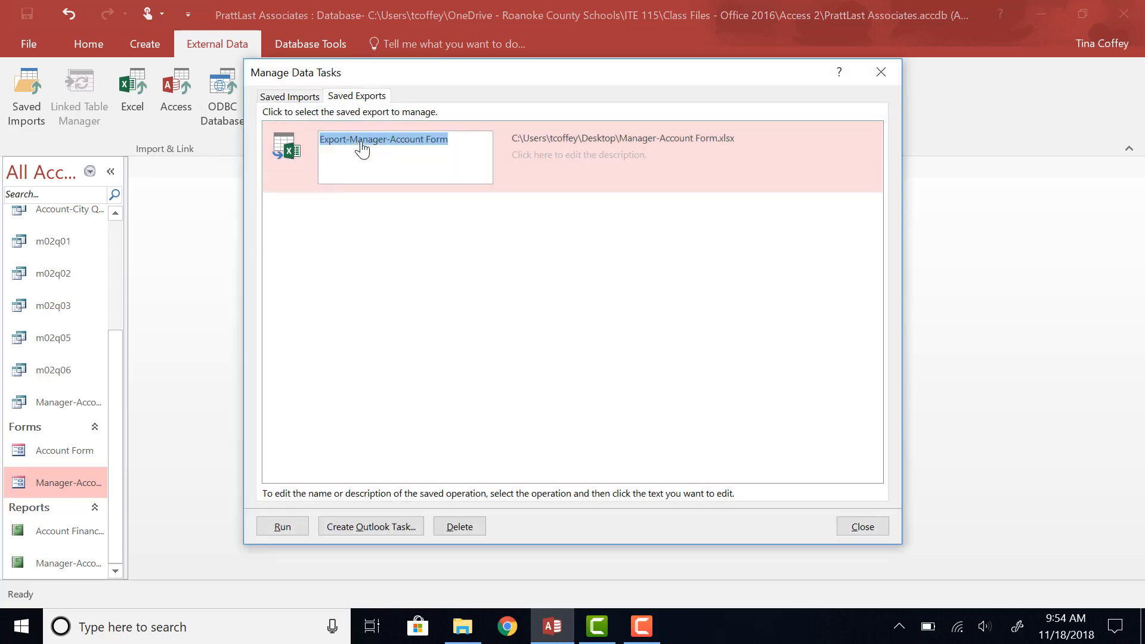
click(880, 72)
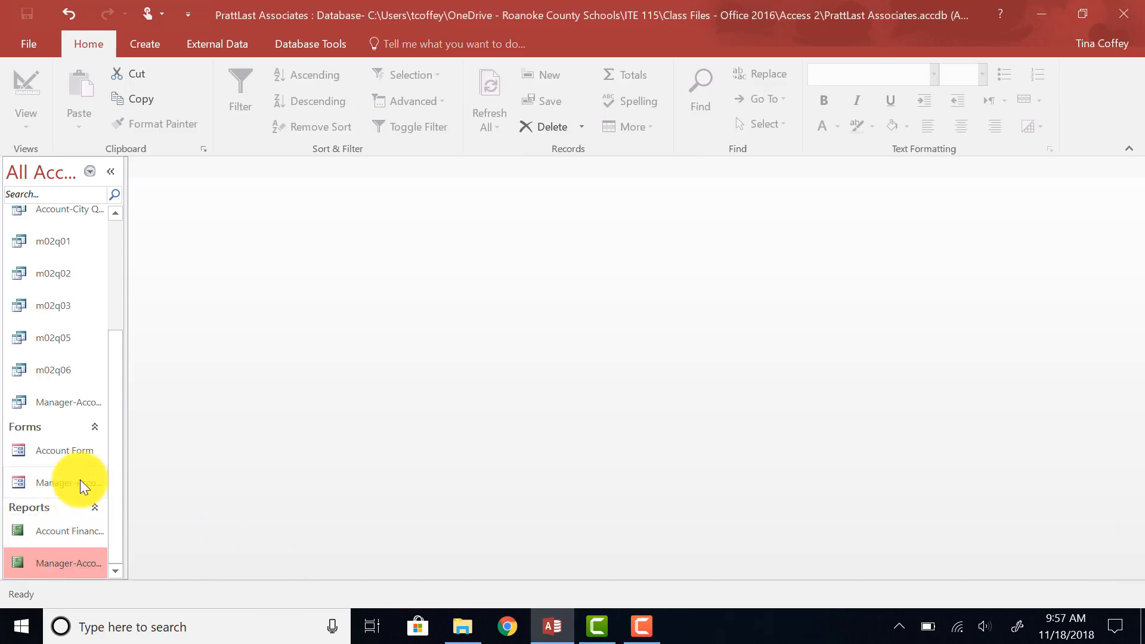
- Open the Manager-Account Query in Design View and add the Account table's Amount Paid field with the criterion >20000
scroll(81, 478, up, 5)
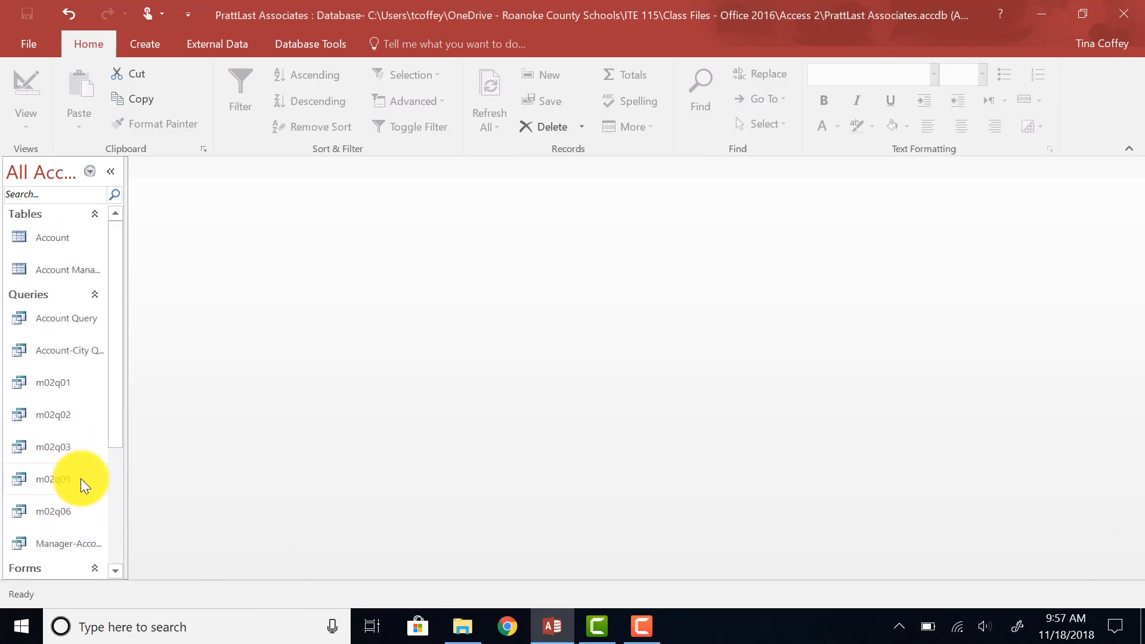
click(63, 542)
right_click(62, 542)
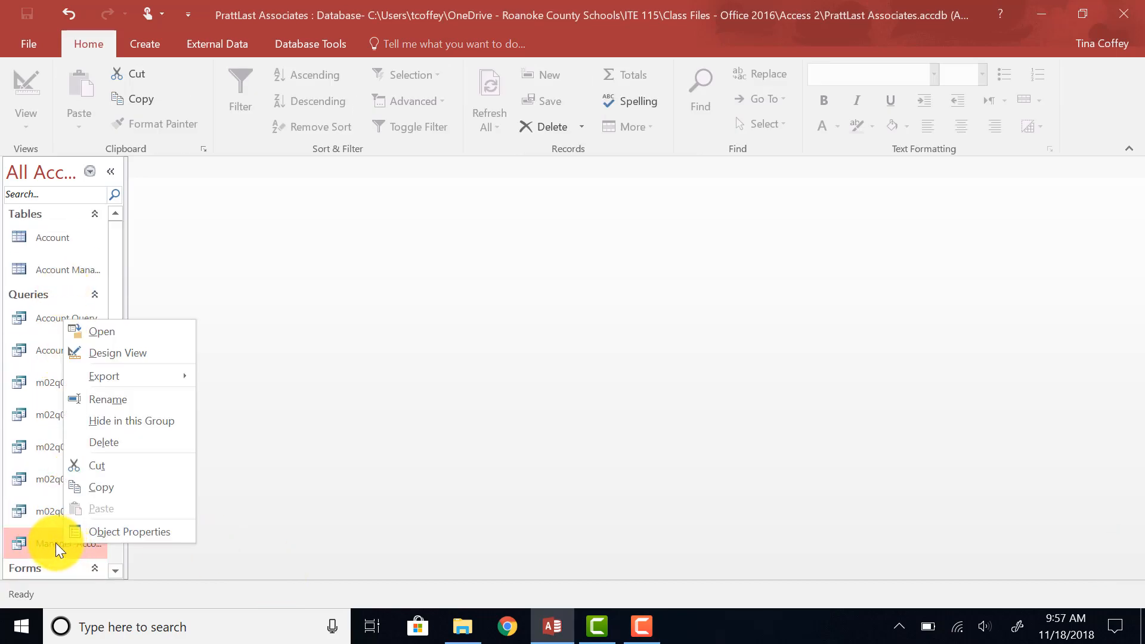
click(94, 353)
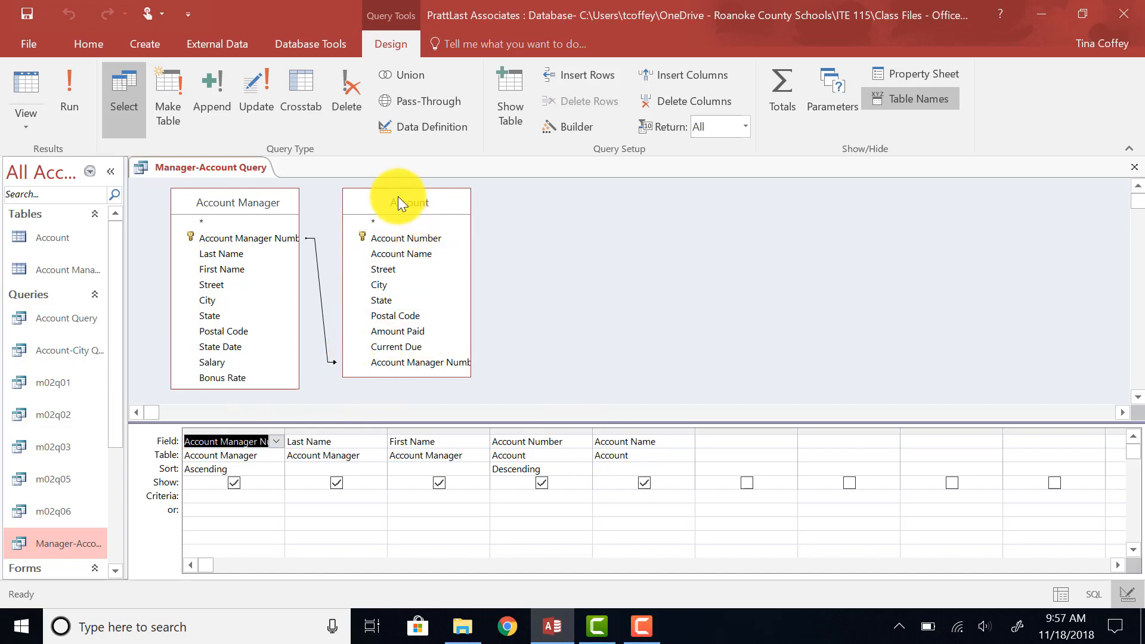
double_click(404, 331)
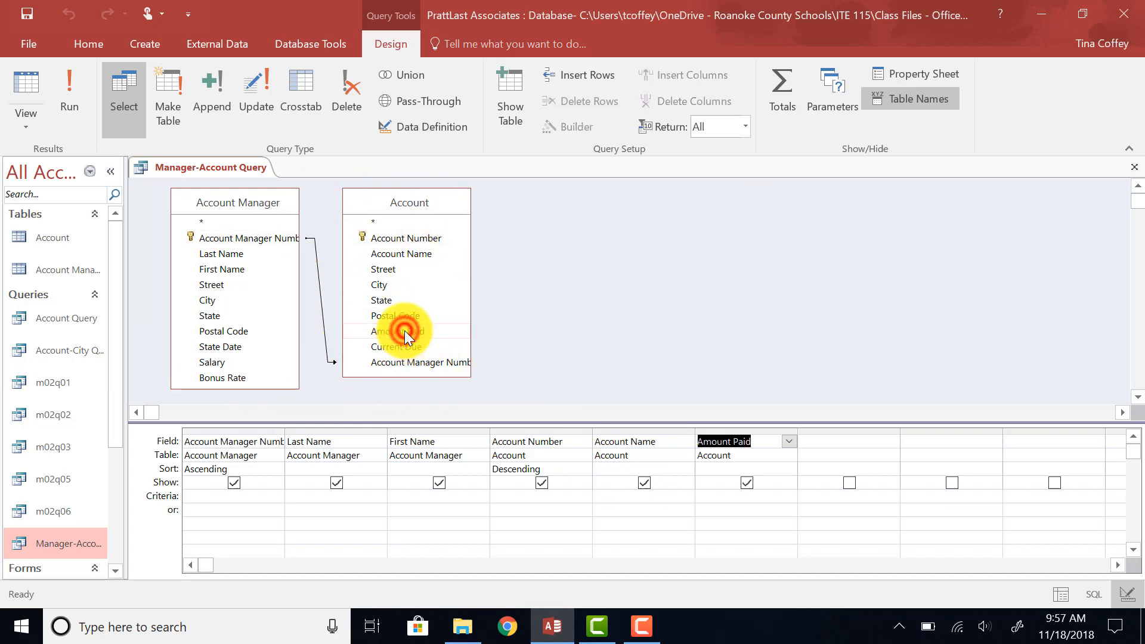
click(740, 500)
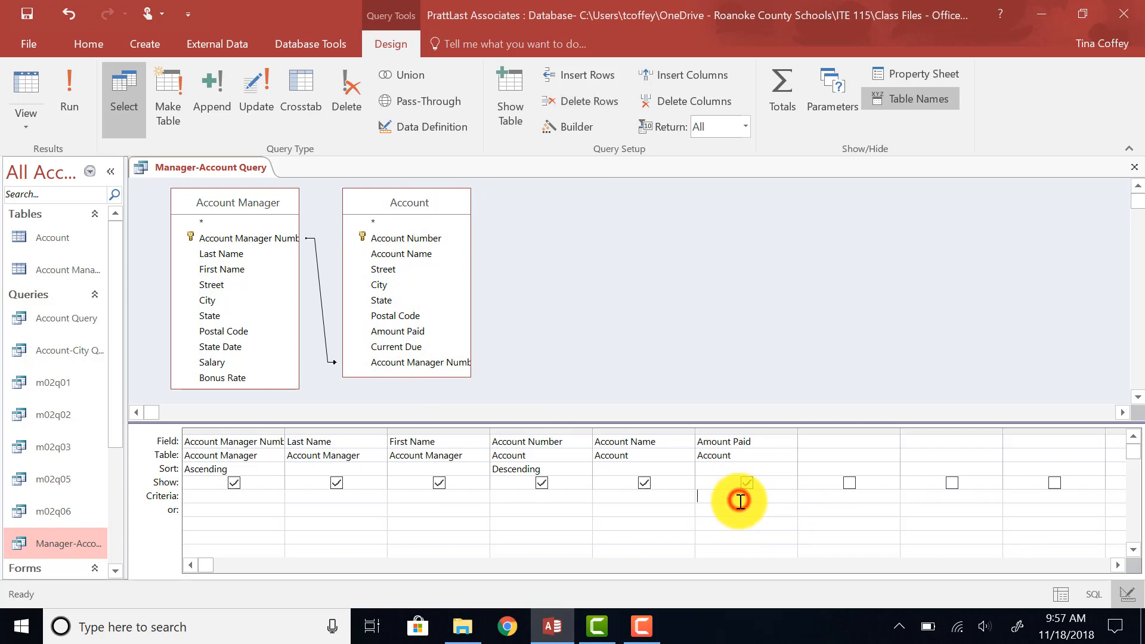
text(>20000)
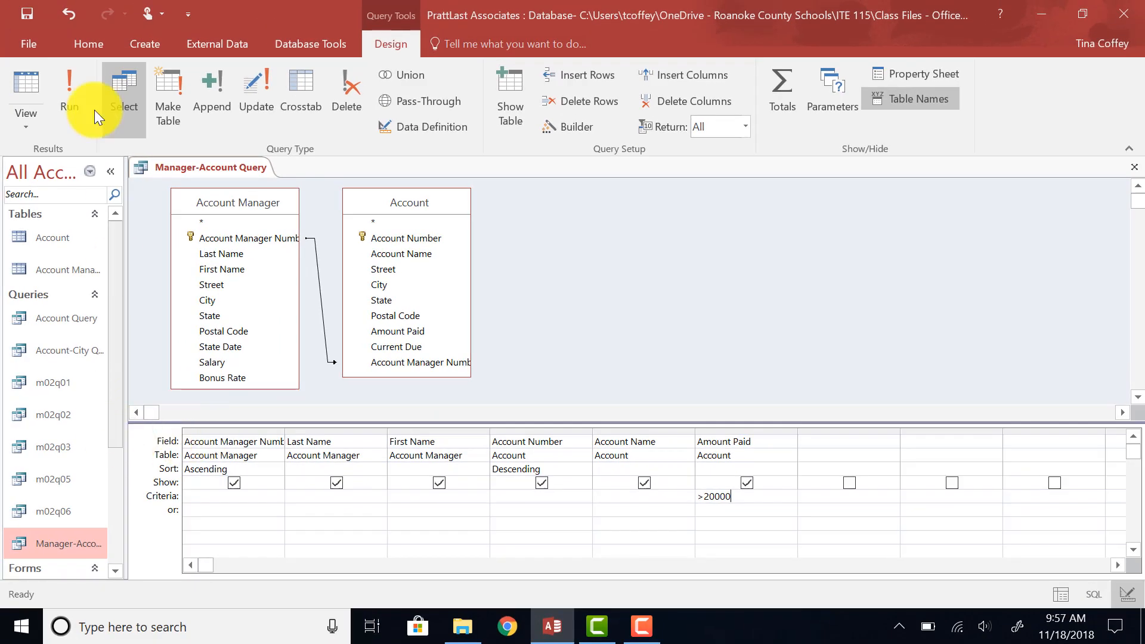
- Run the Manager-Account Query with the Amount Paid criterion and close it
click(65, 99)
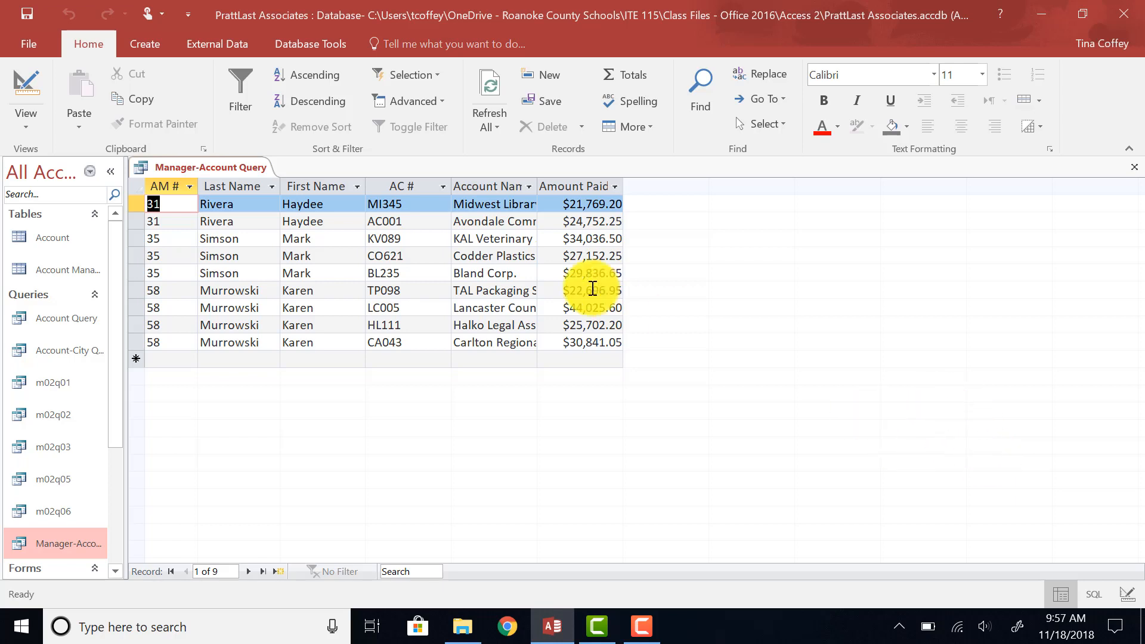
click(1134, 167)
click(564, 365)
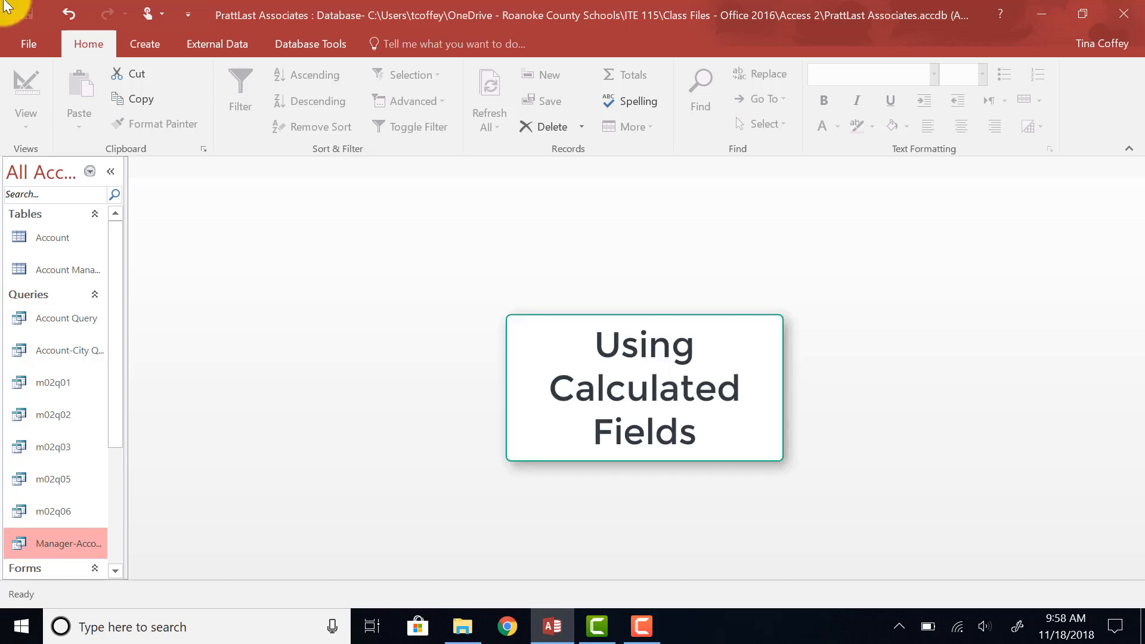
- Create a new query in Design View based on the Account table and enlarge its field list to show all fields
click(128, 43)
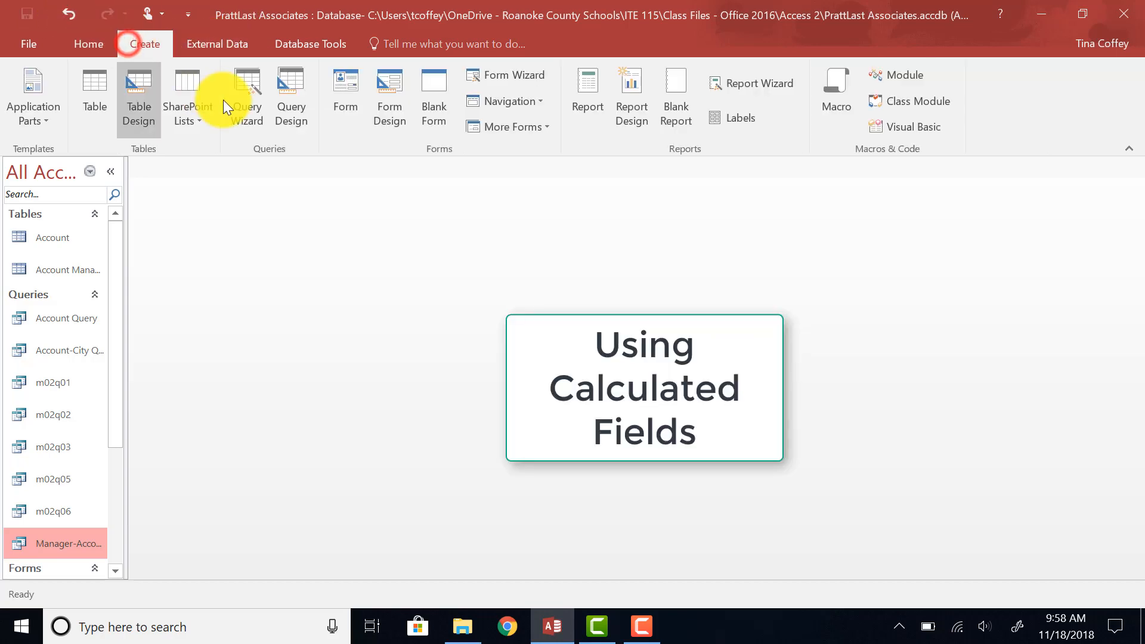
click(295, 124)
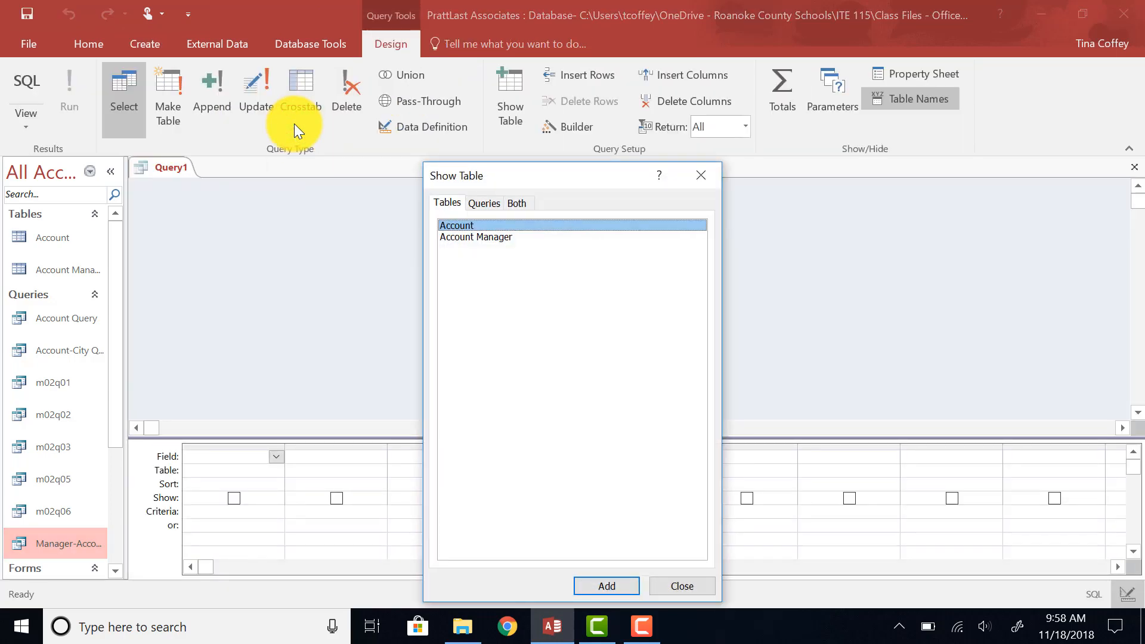
click(610, 587)
click(681, 584)
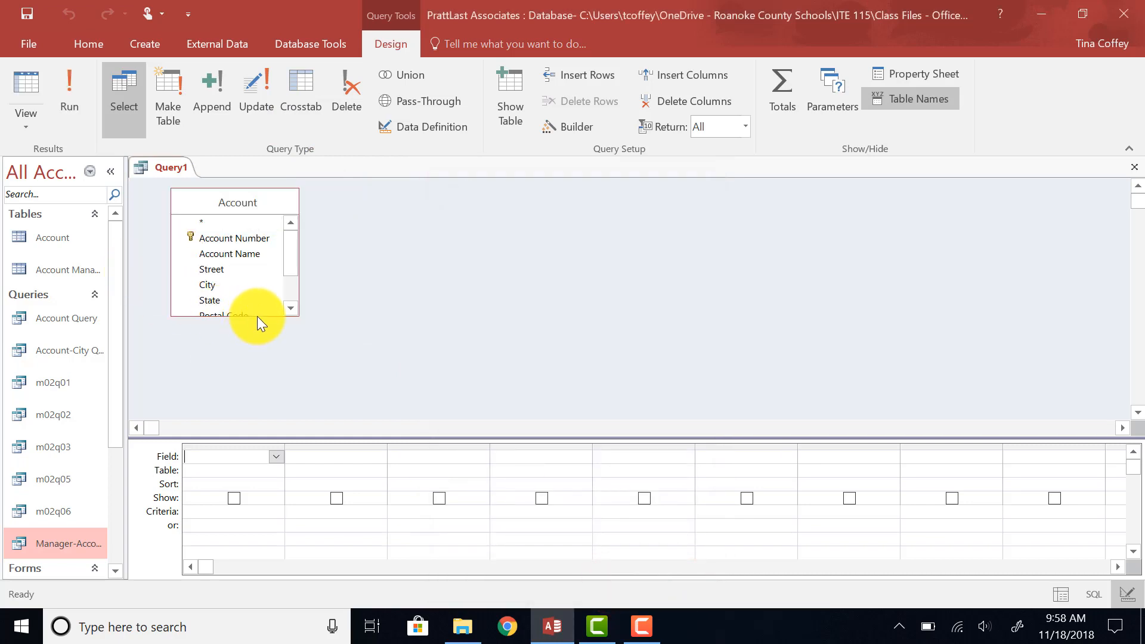
drag(256, 316, 252, 397)
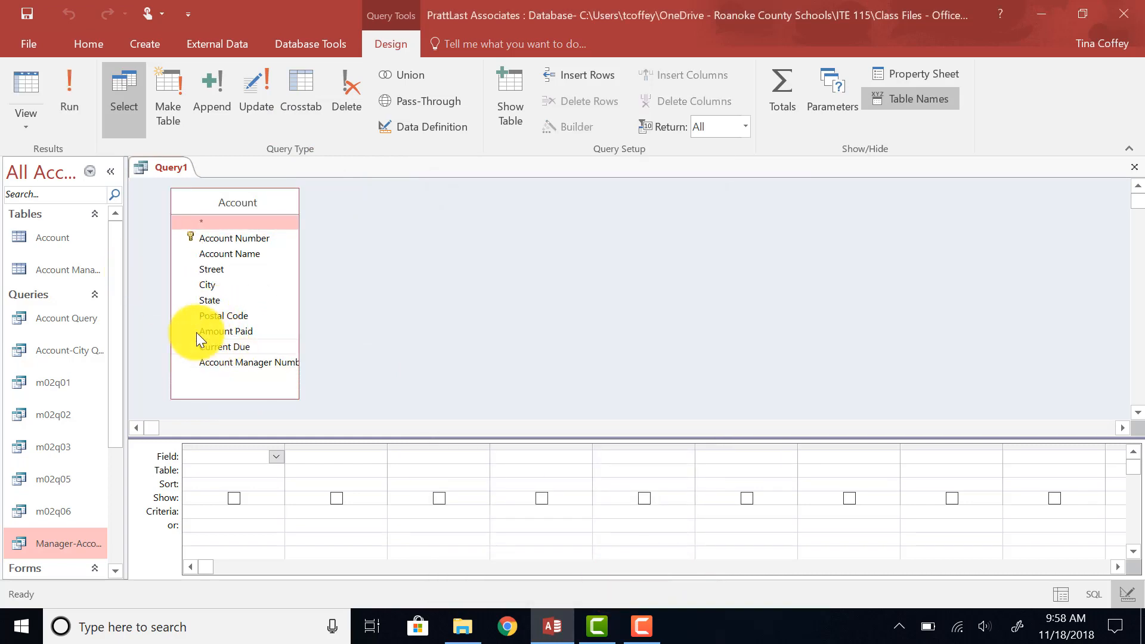
- Add the Account Number, Account Name, Amount Paid and Current Due fields to the query's design grid
double_click(238, 234)
double_click(241, 251)
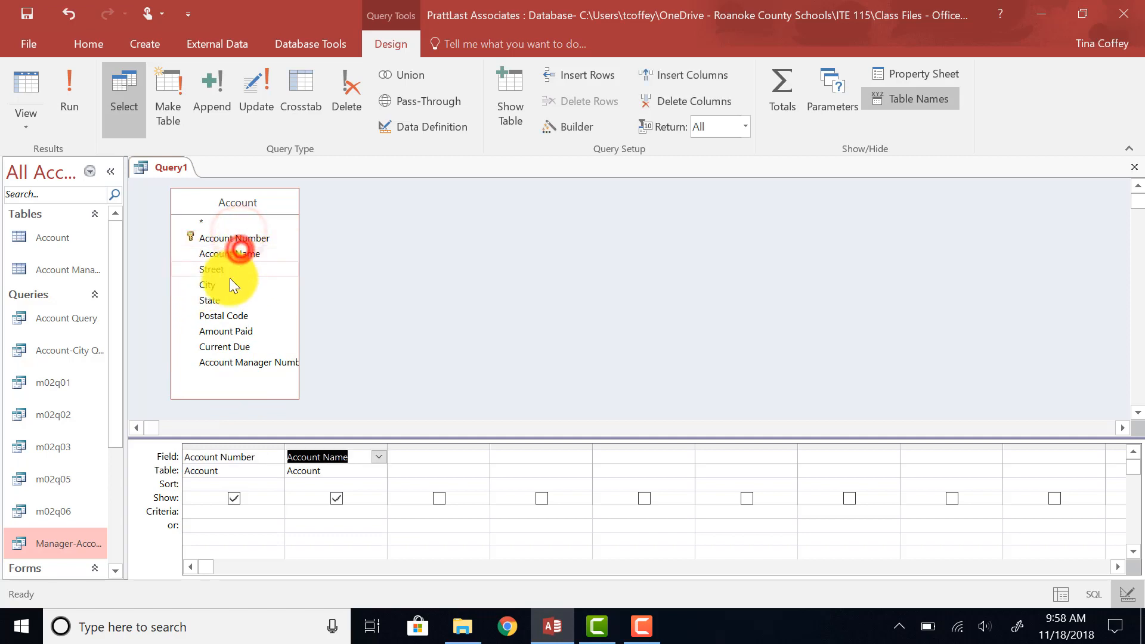
double_click(228, 329)
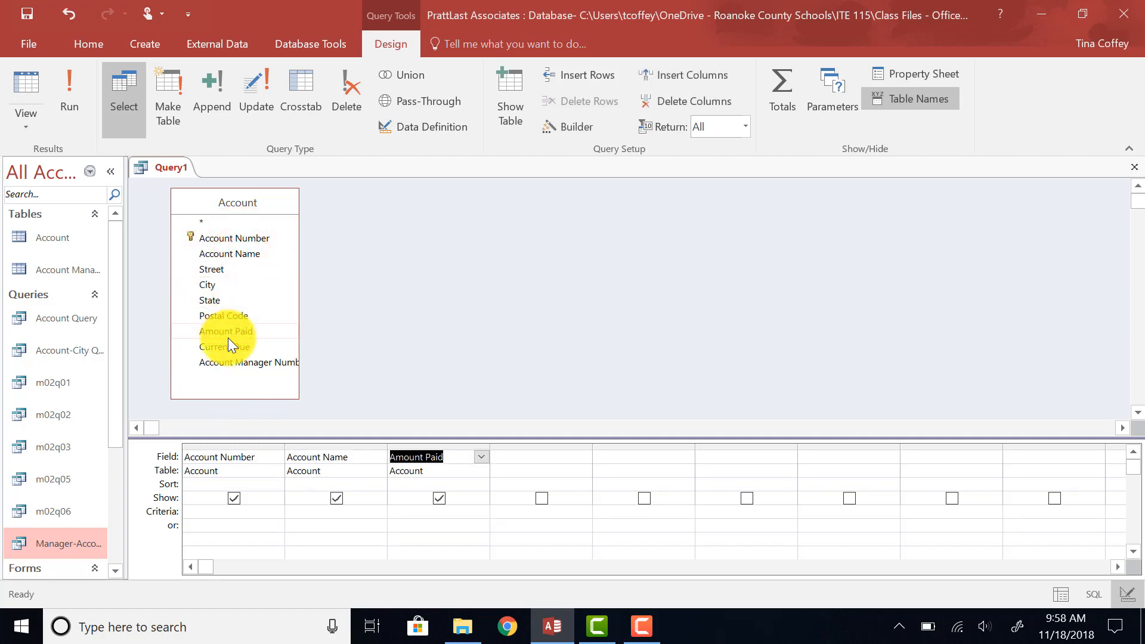
double_click(237, 346)
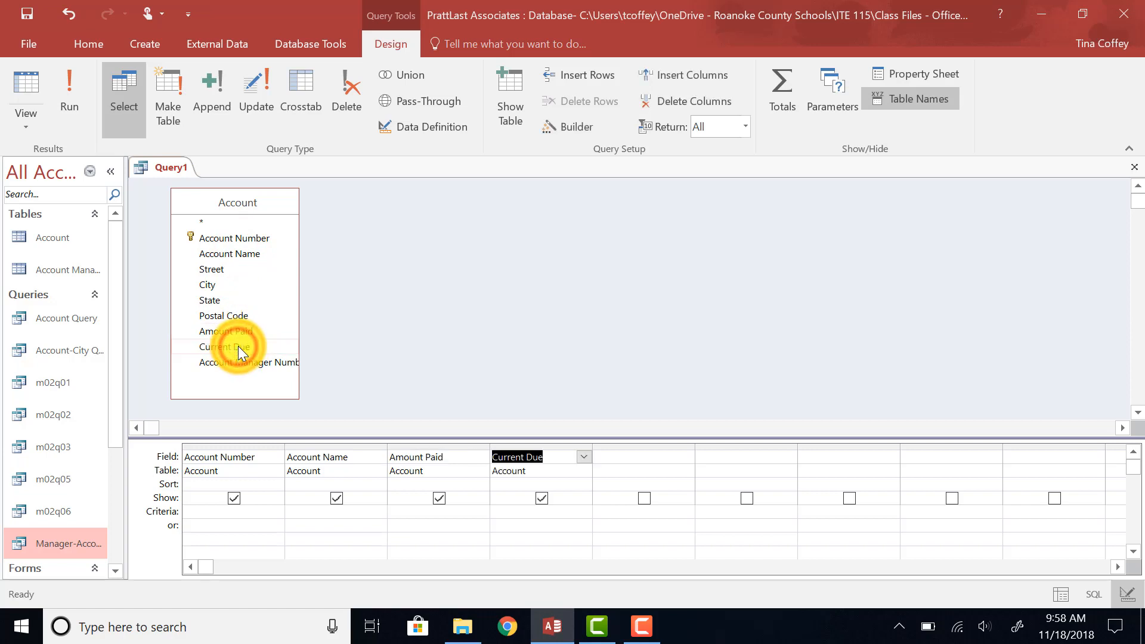
- Use the Zoom box to enter the calculated field Total Amount: [Amount Paid]+[Current Due] in the first empty column
click(1076, 550)
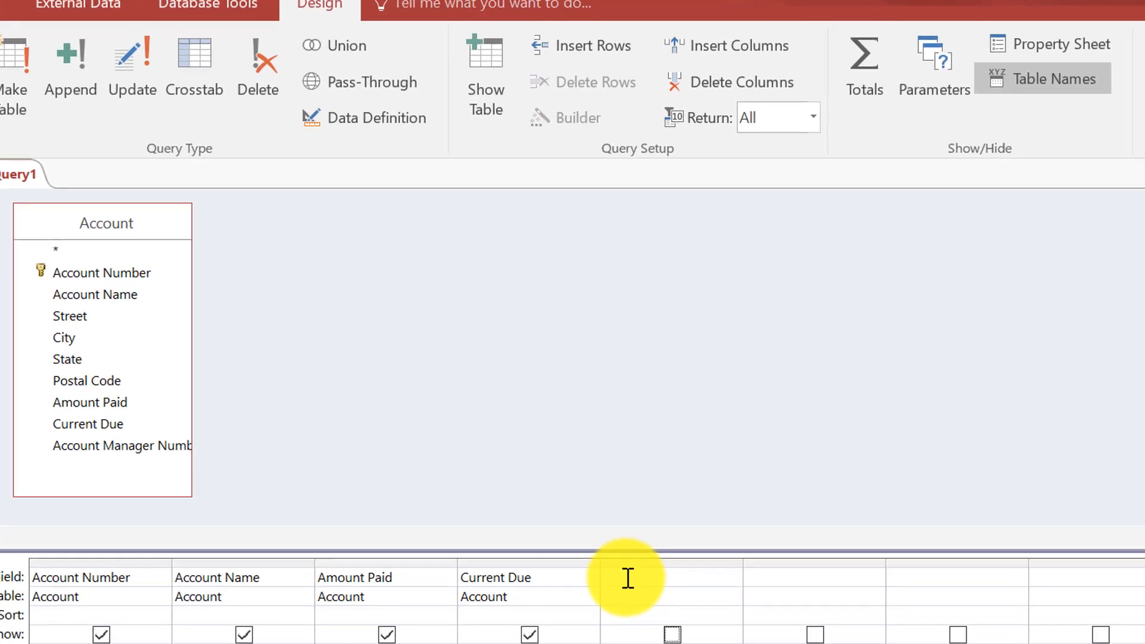
right_click(614, 459)
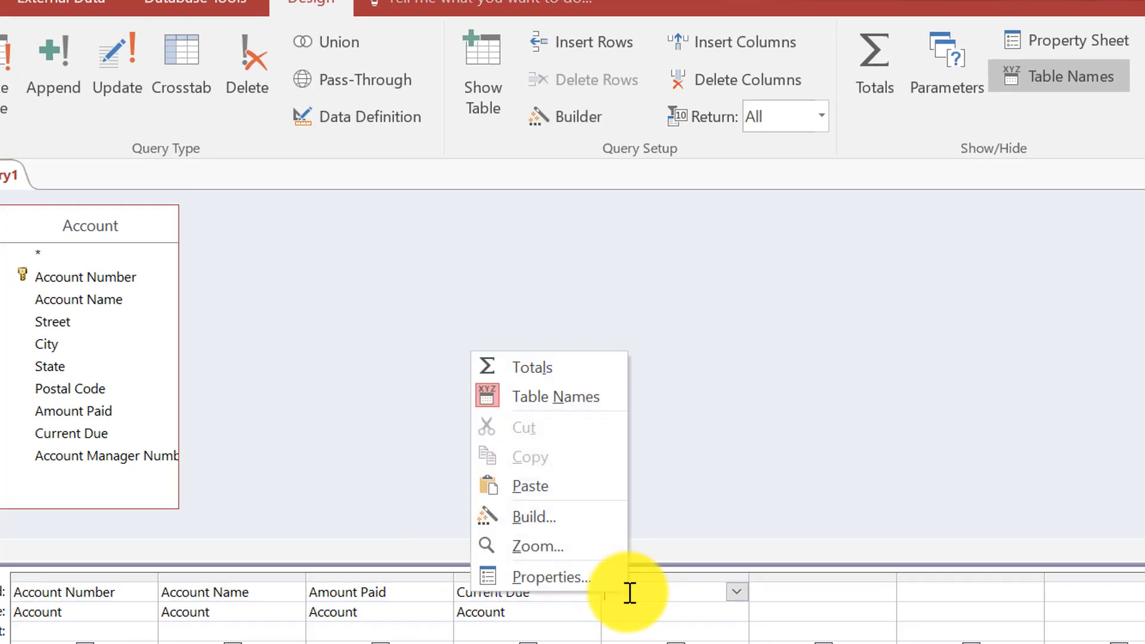
click(567, 549)
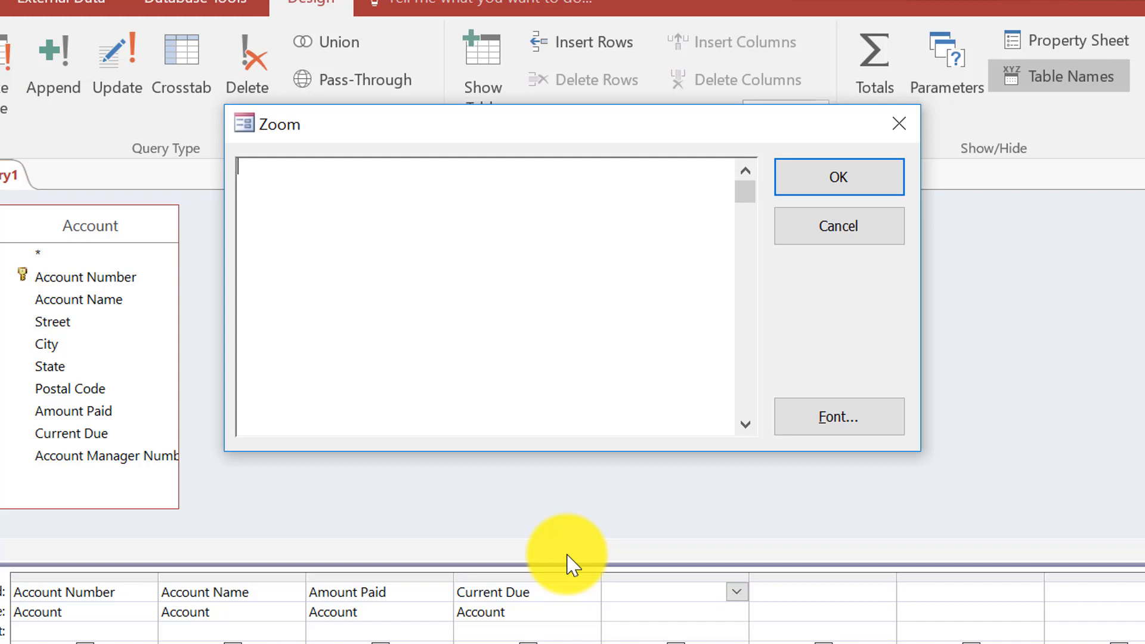
text(Total Amount:)
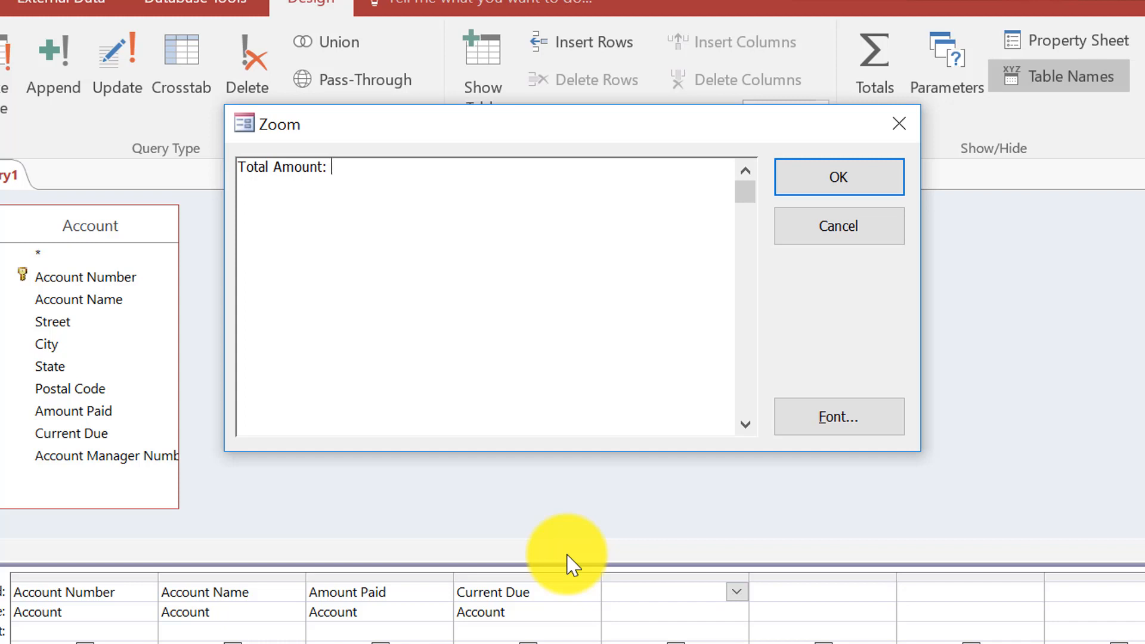
text([Amount Paid)
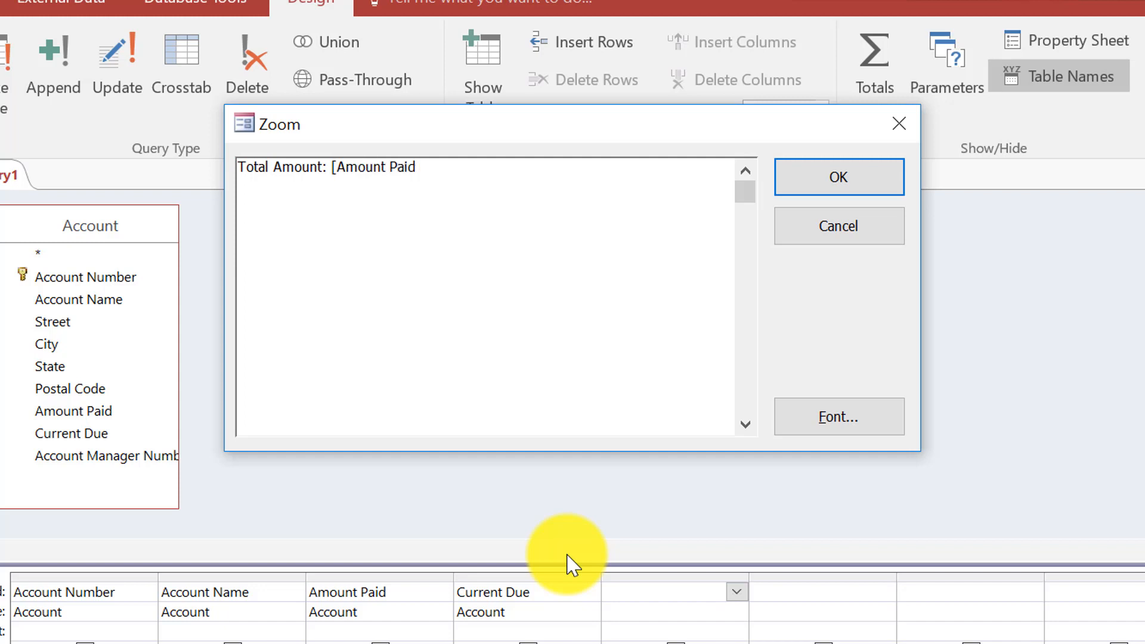
text(])
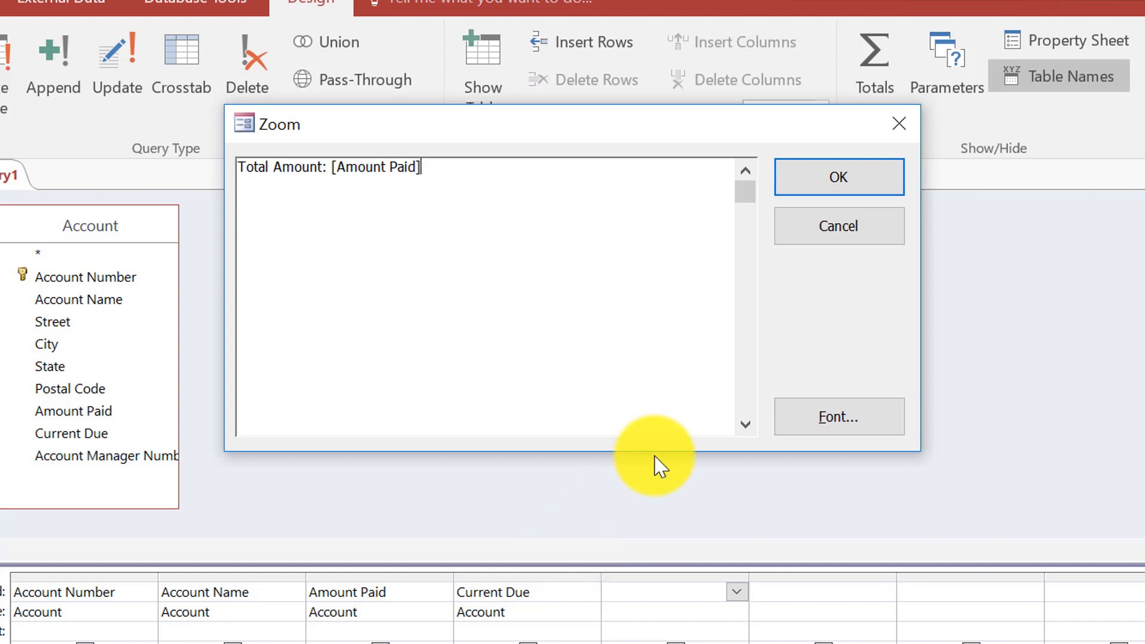
text(+[Current)
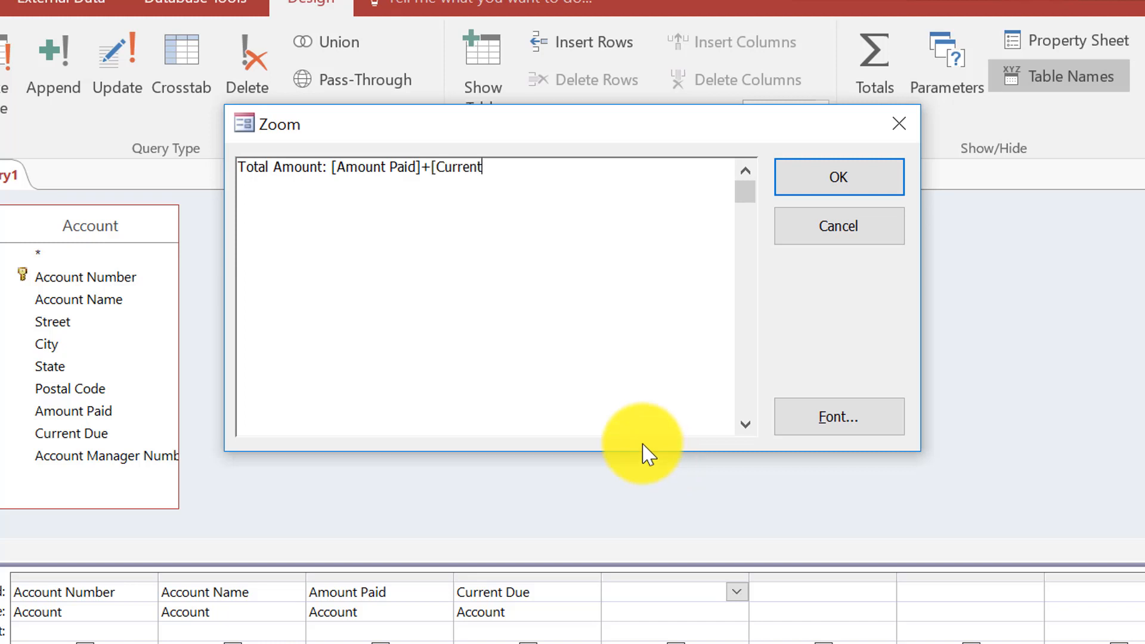
text( Due])
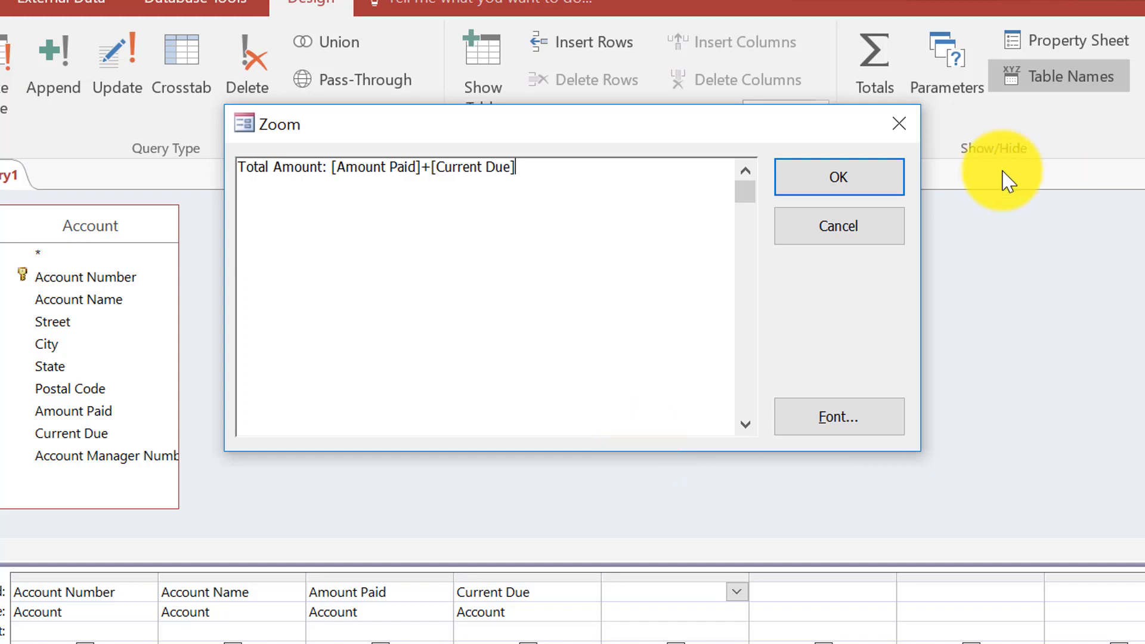
click(870, 184)
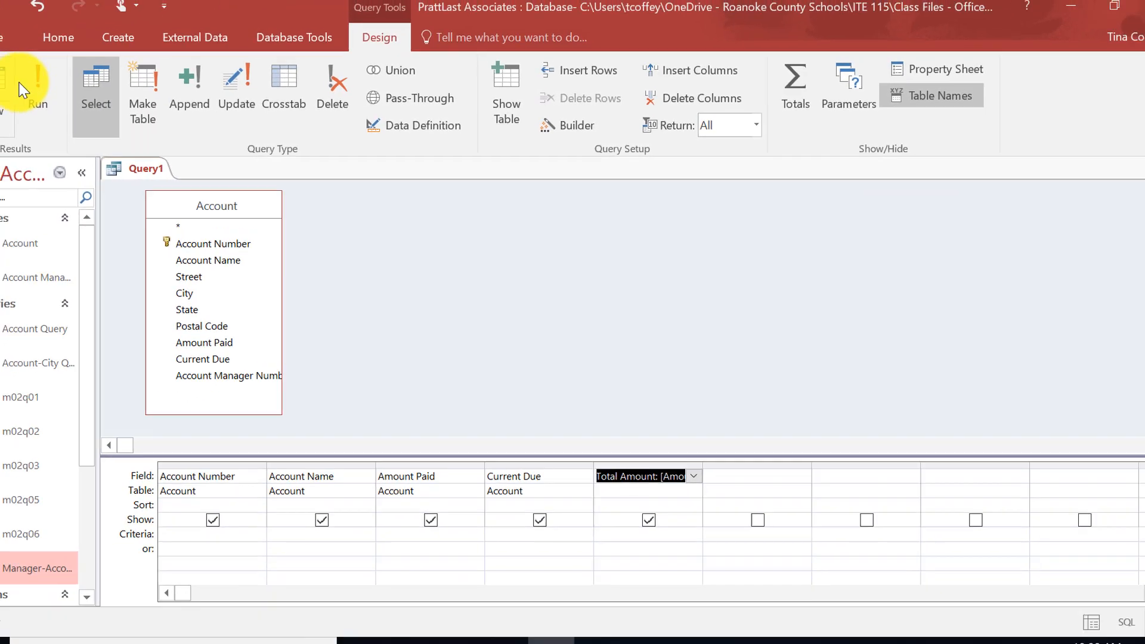
- View the query's datasheet to check the Total Amount column, and return to Design View
click(21, 89)
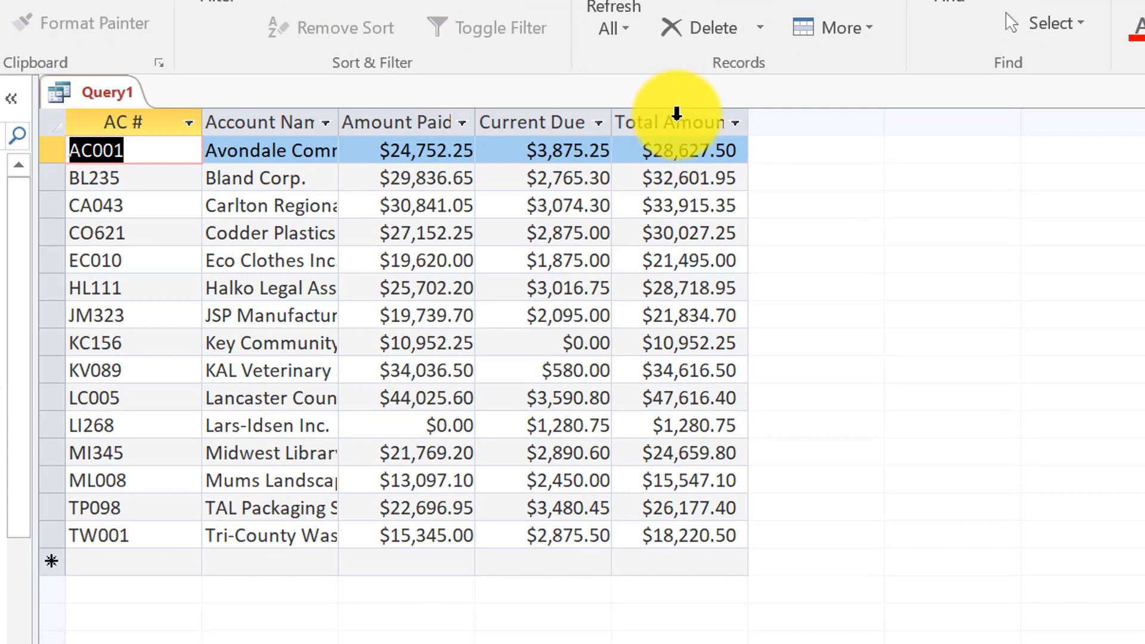
click(1, 36)
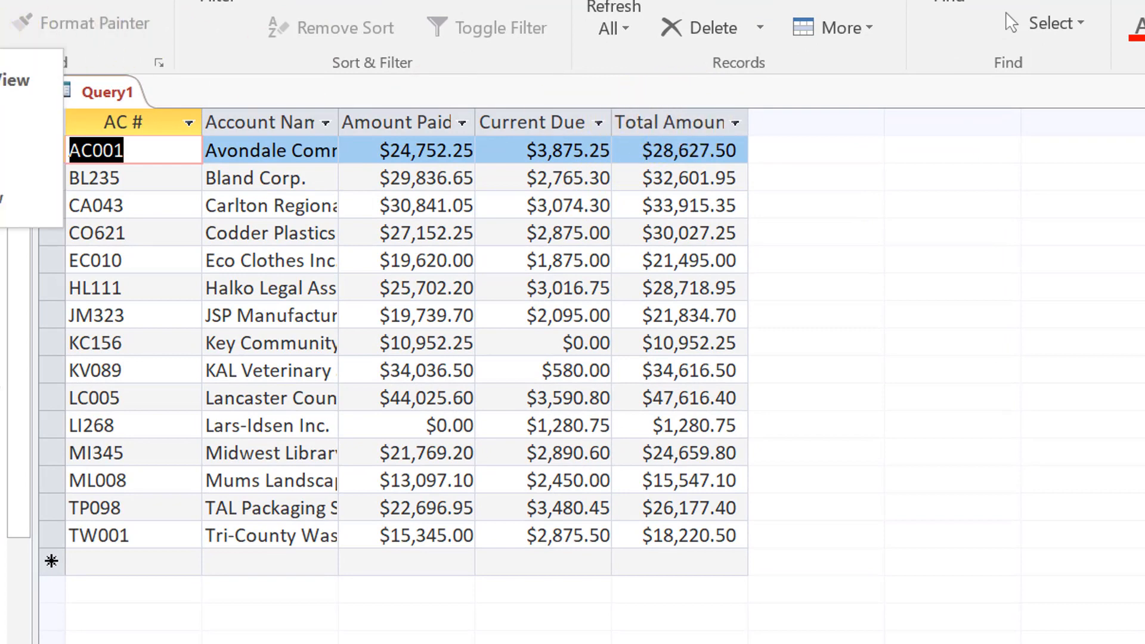
click(12, 198)
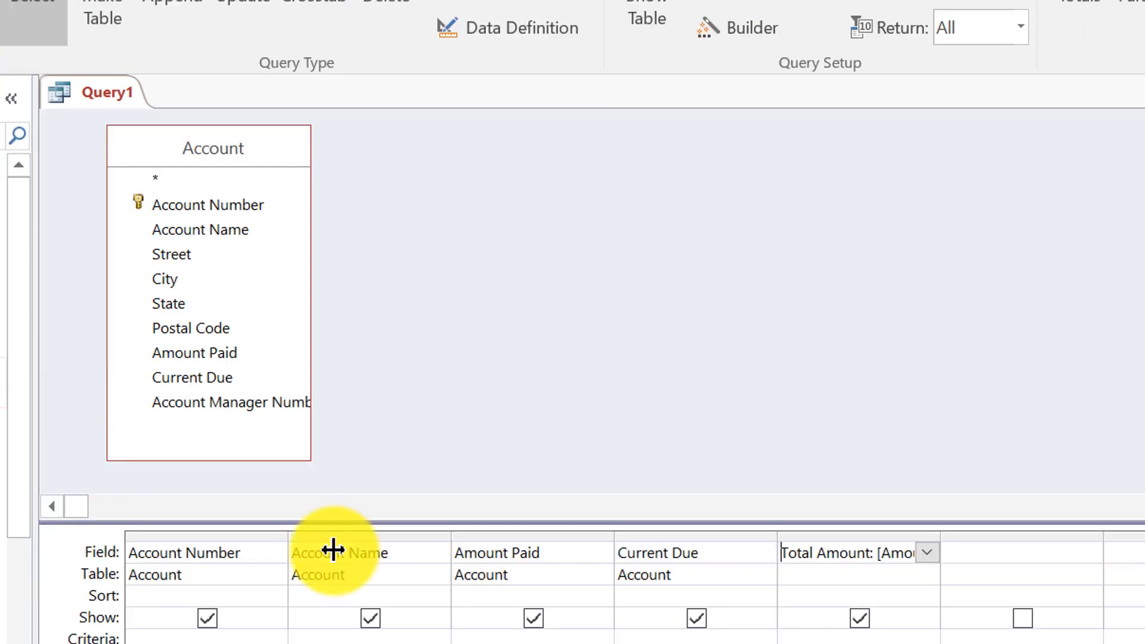
- Review the Total Amount expression in the Zoom box, examining its field name portion, and close the box
right_click(805, 556)
click(722, 501)
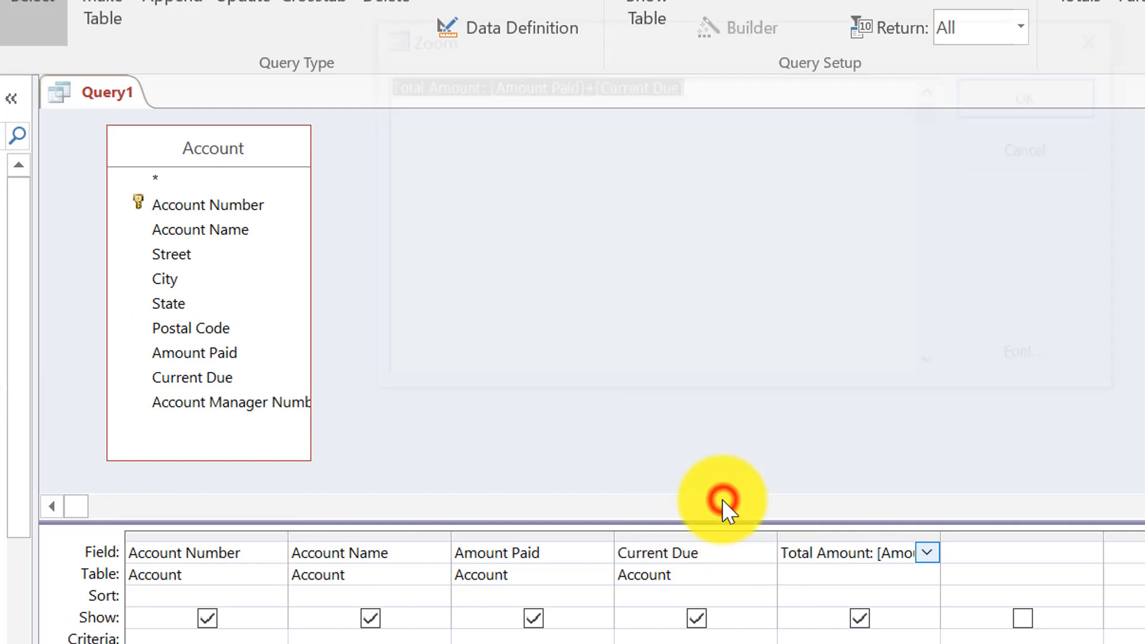
click(390, 97)
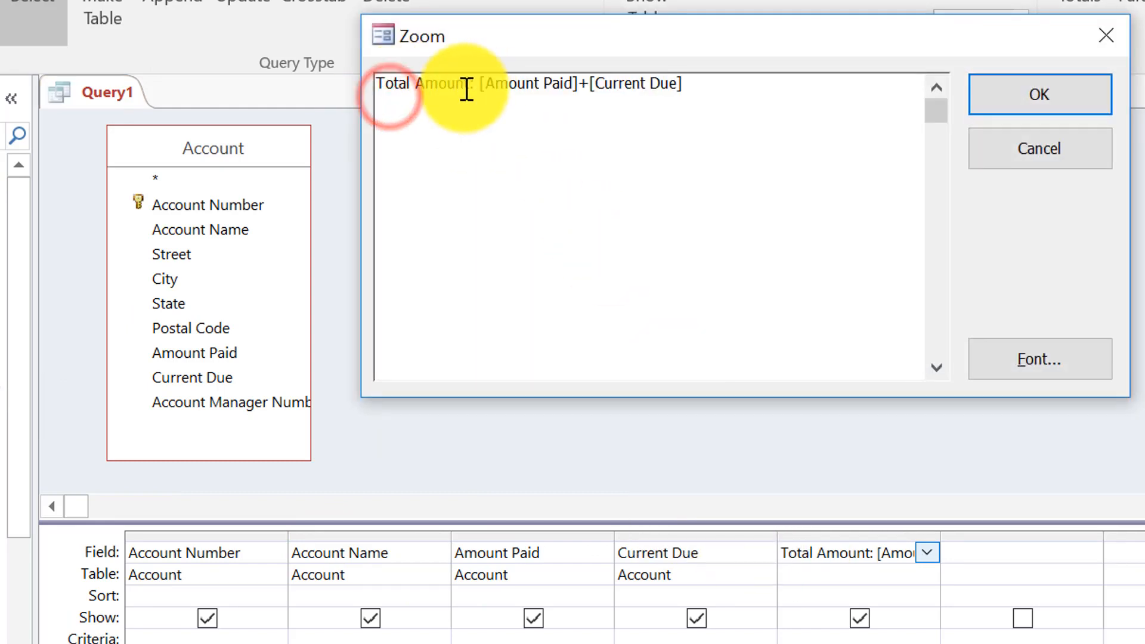
drag(468, 84, 357, 69)
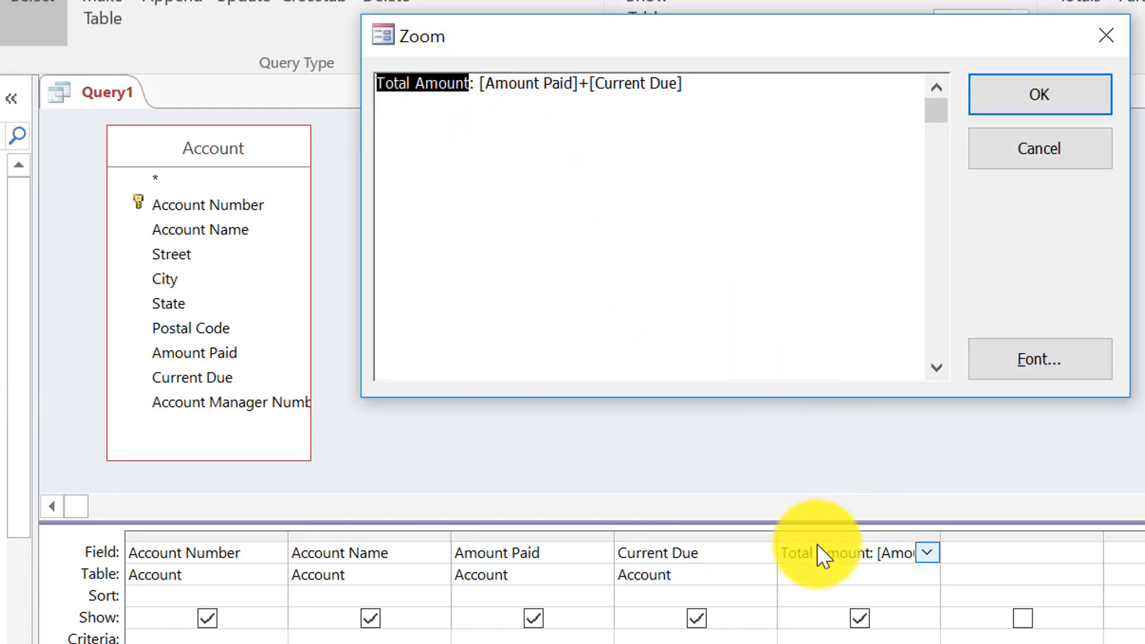
click(580, 161)
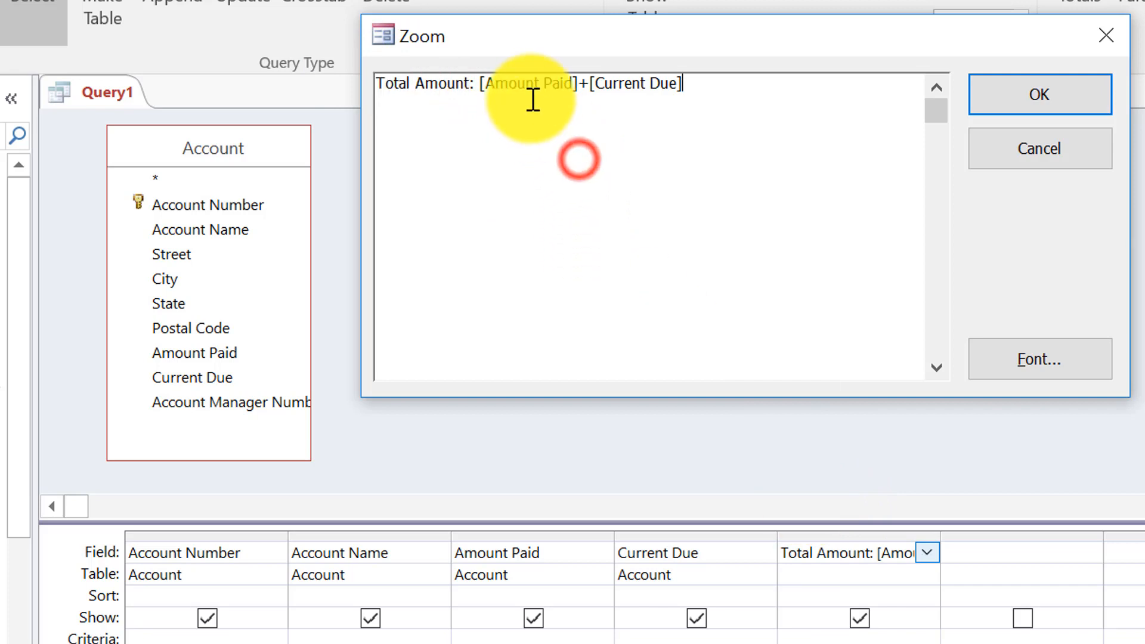
click(1049, 98)
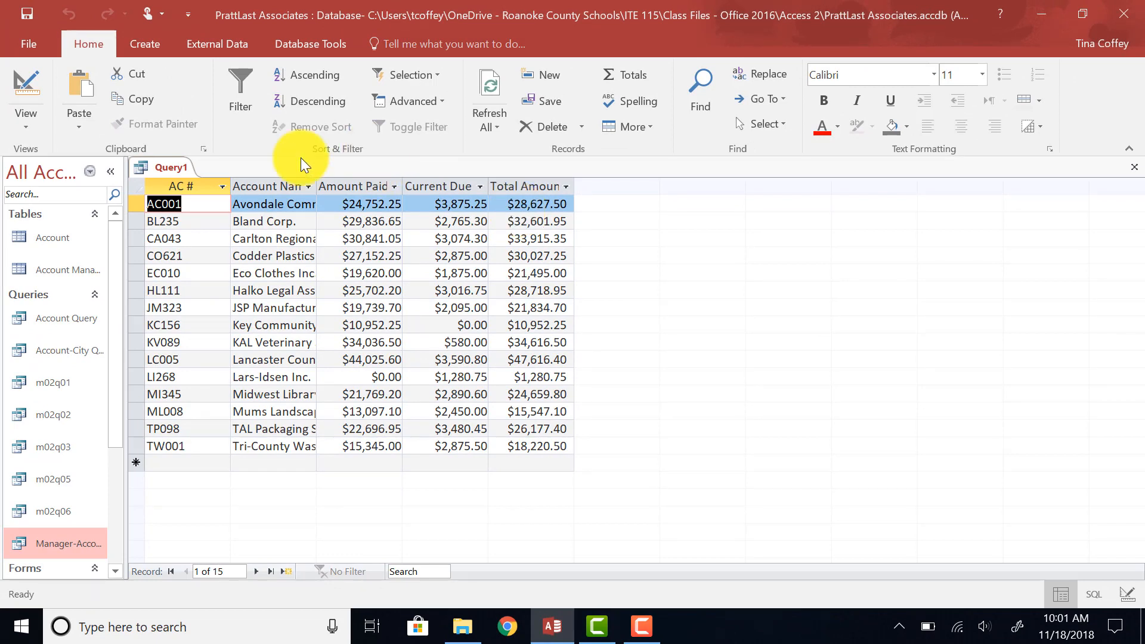
- Return the query to Design View and set the Amount Paid field's caption to Paid in its field properties
click(22, 117)
click(46, 234)
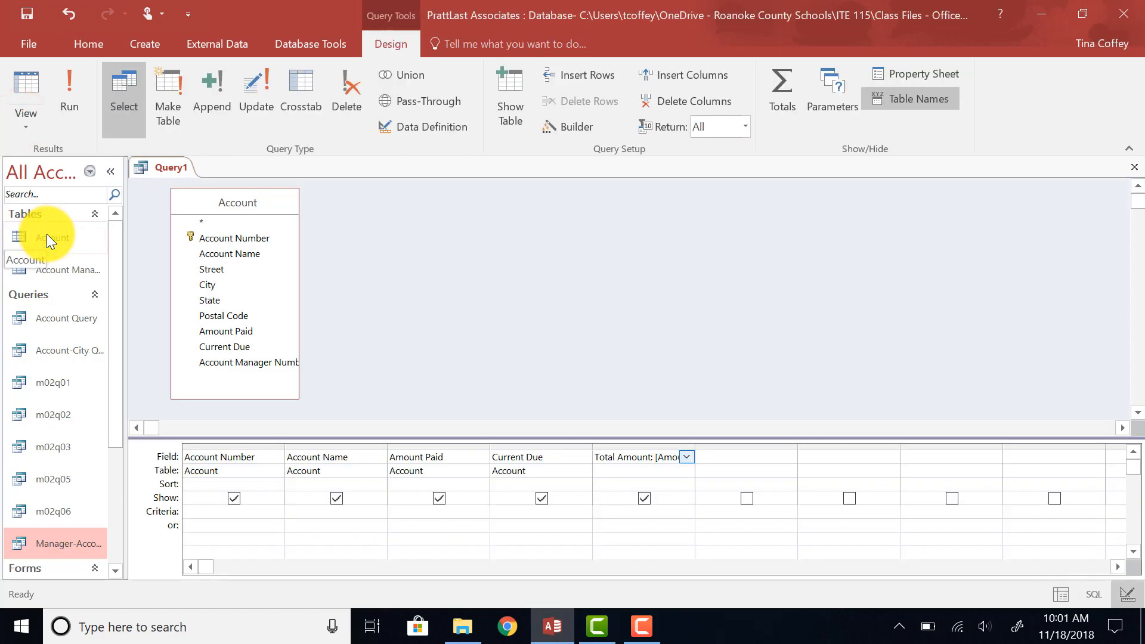
click(473, 459)
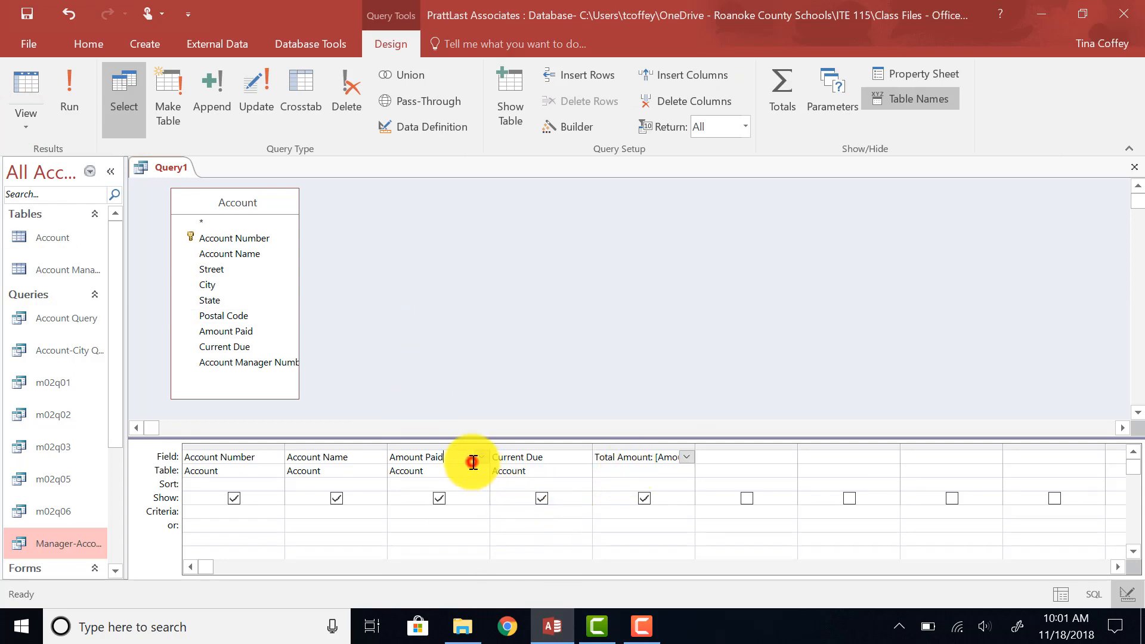
click(913, 76)
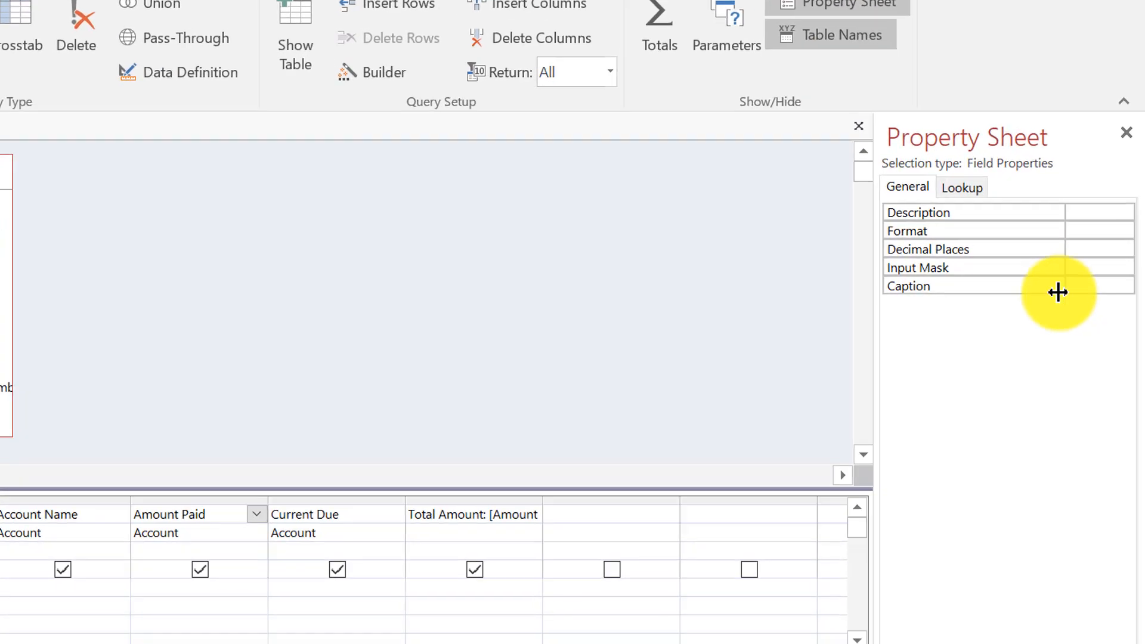
click(1094, 287)
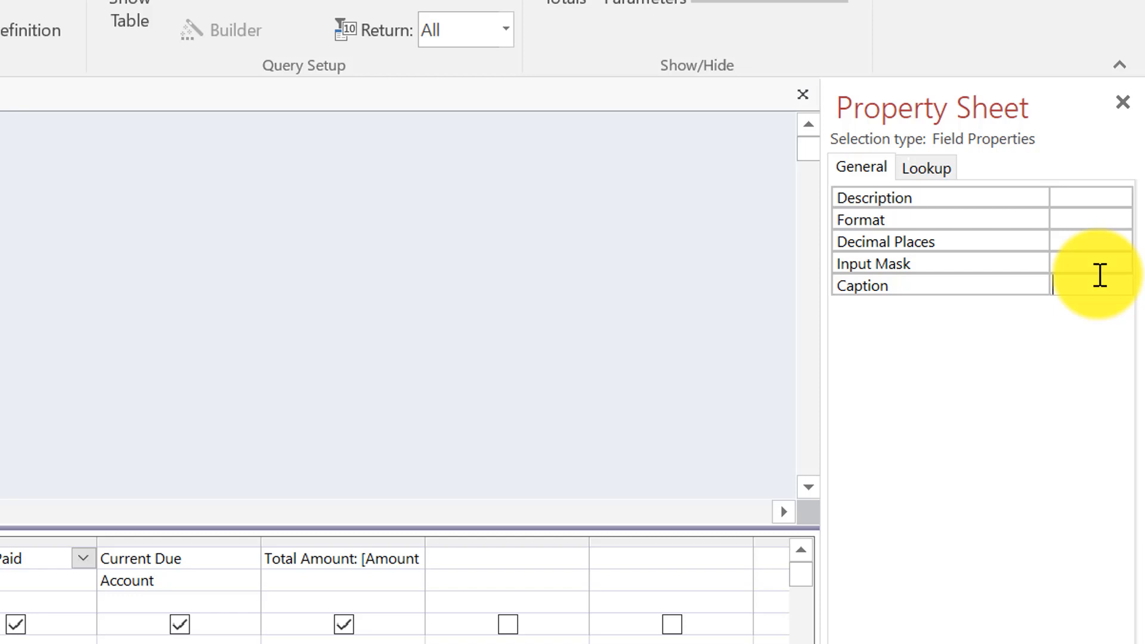
text(Paid)
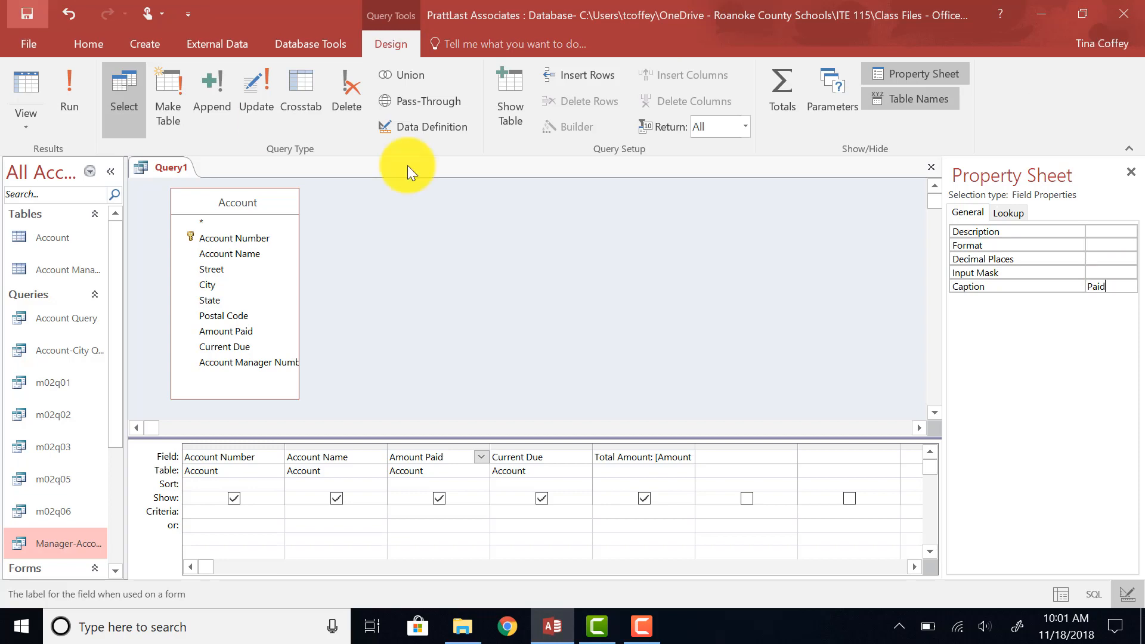
- Set the Current Due field's caption to Due and run the query
click(555, 459)
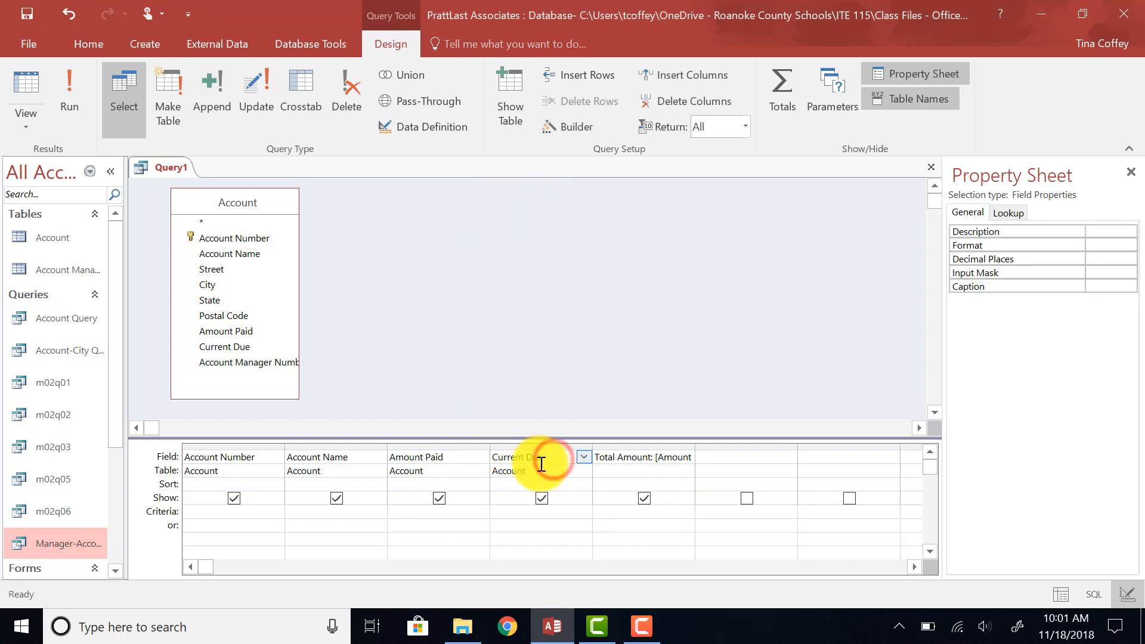
click(1096, 287)
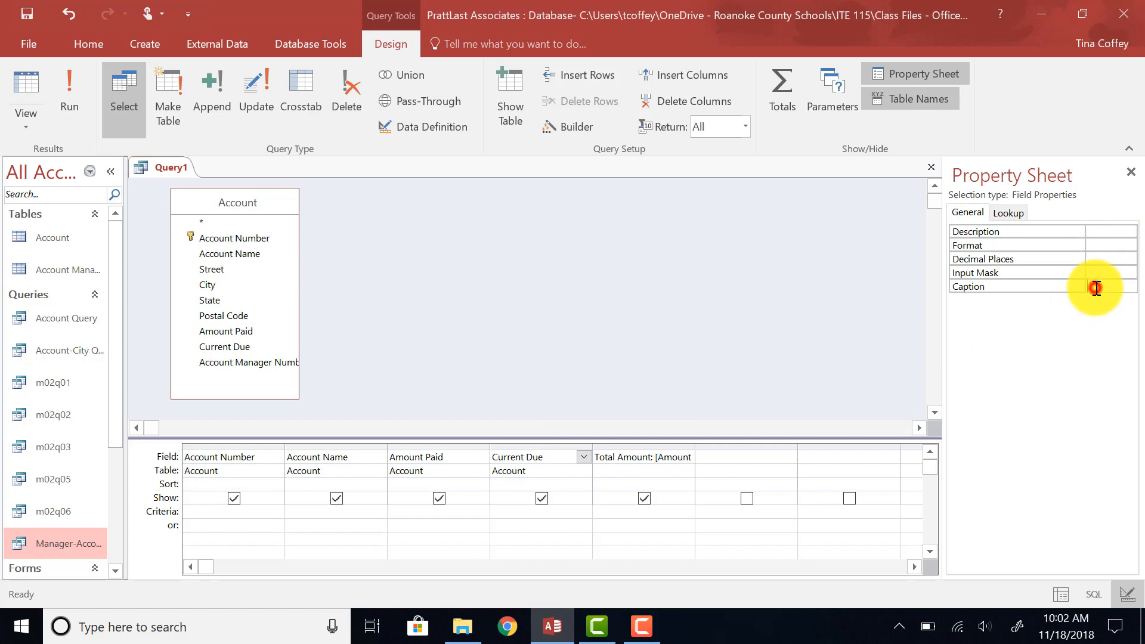
text(Due)
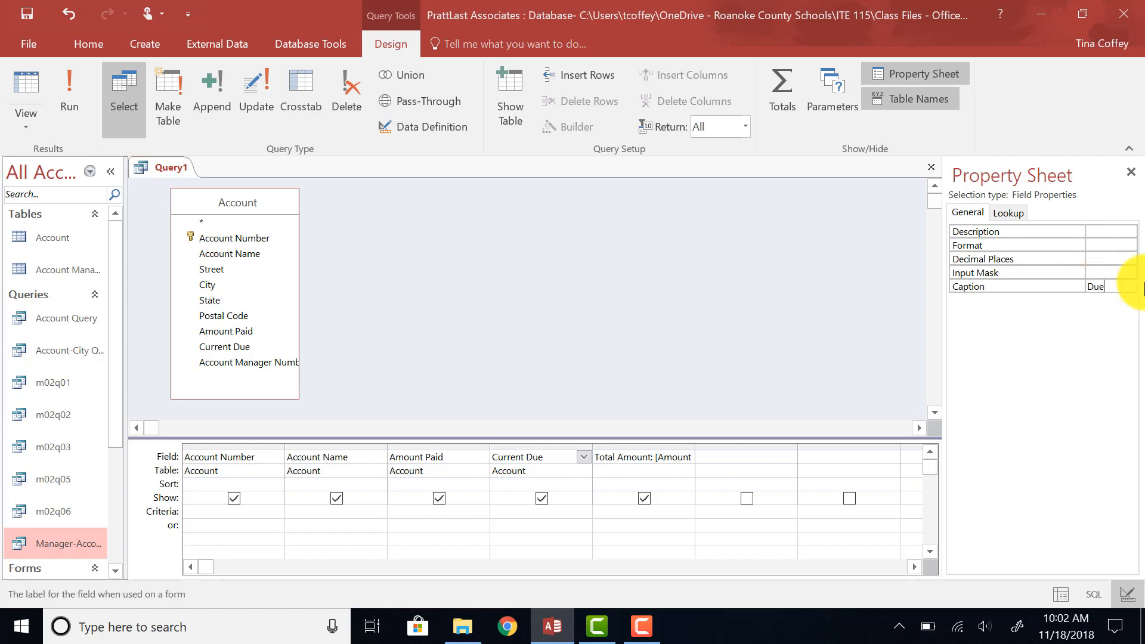
click(69, 122)
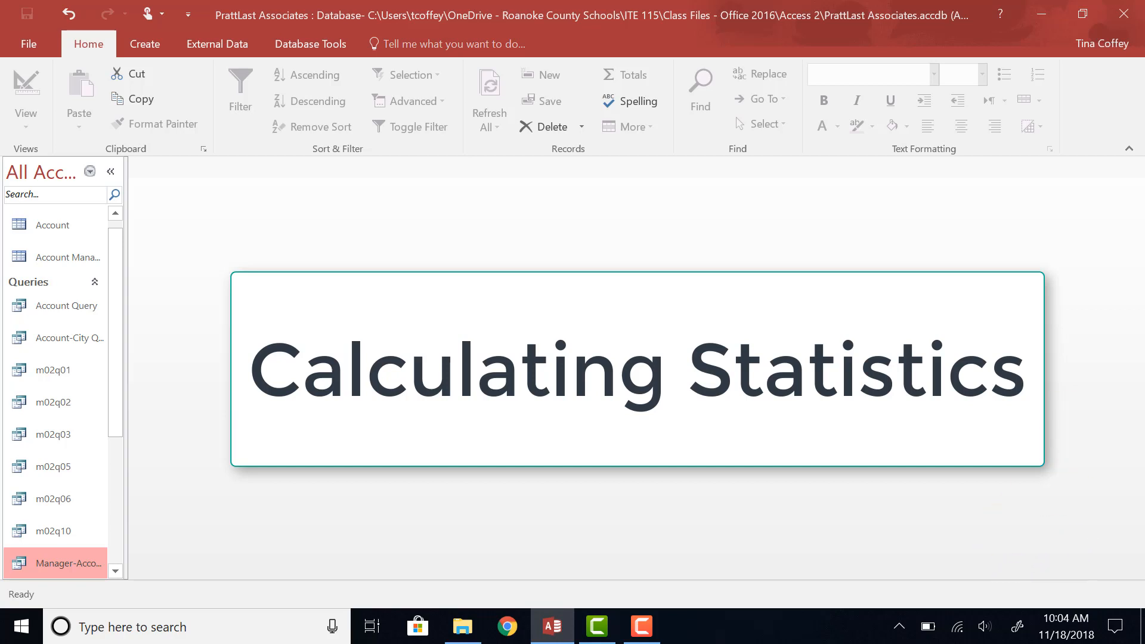
- Create a query in Design View based on the Account table, enlarge its field list, and add the Amount Paid field
click(141, 40)
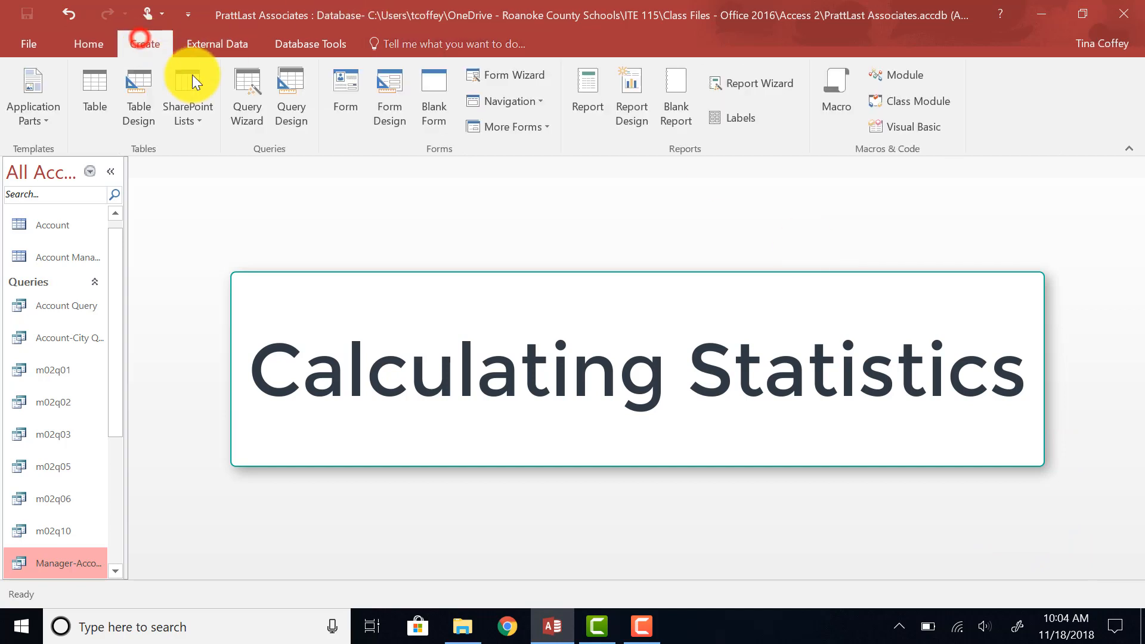
click(275, 106)
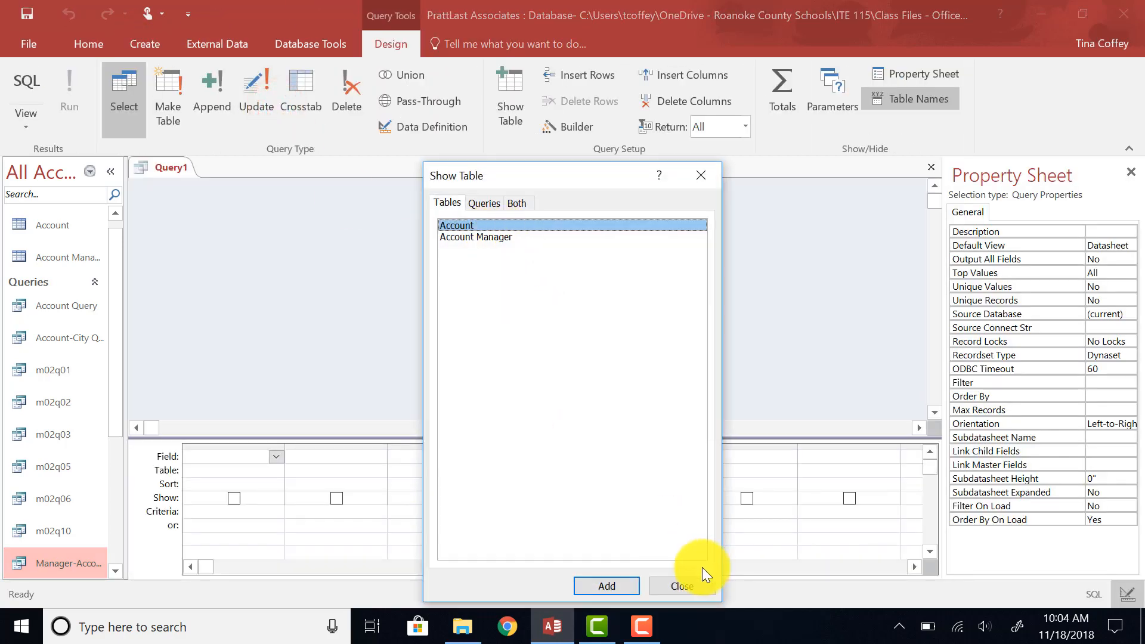
click(599, 593)
click(694, 582)
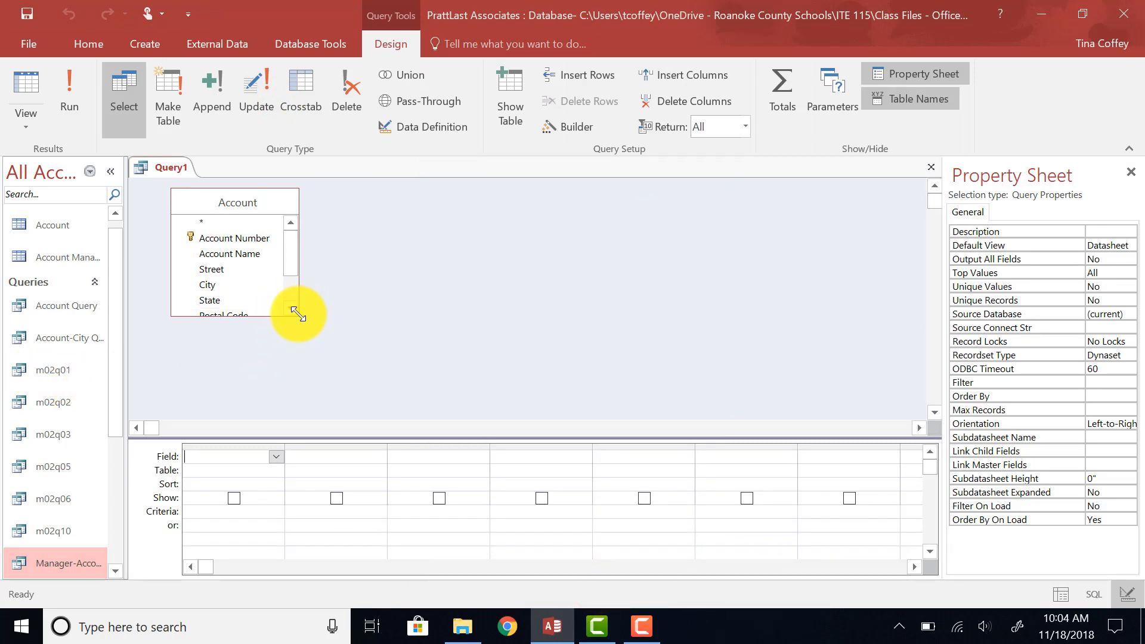
drag(296, 315, 352, 421)
double_click(248, 332)
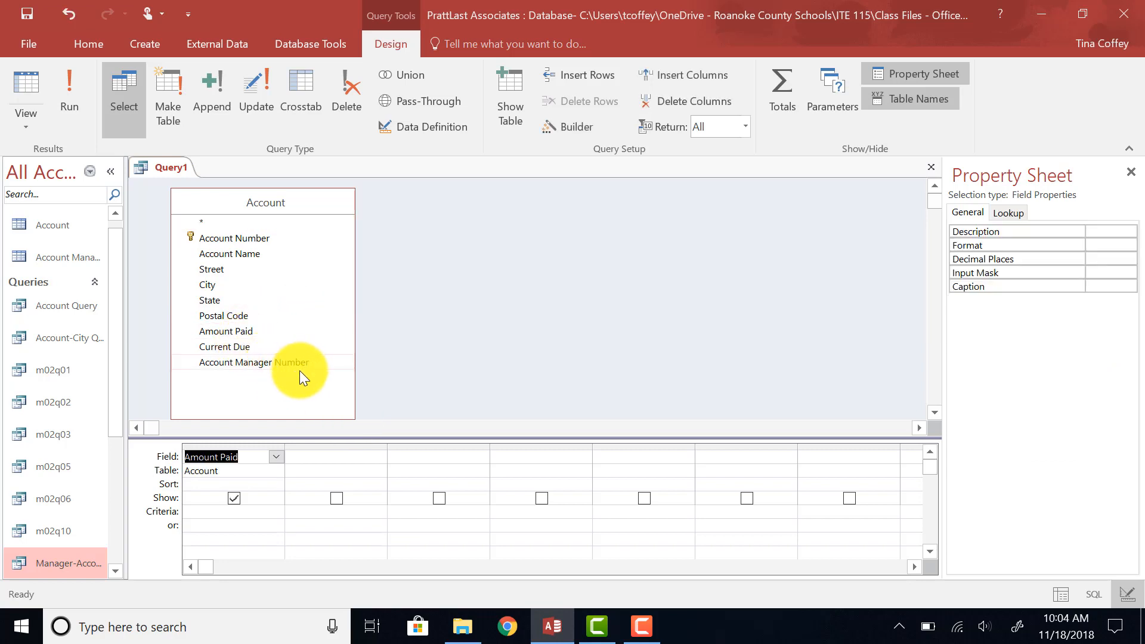
click(275, 457)
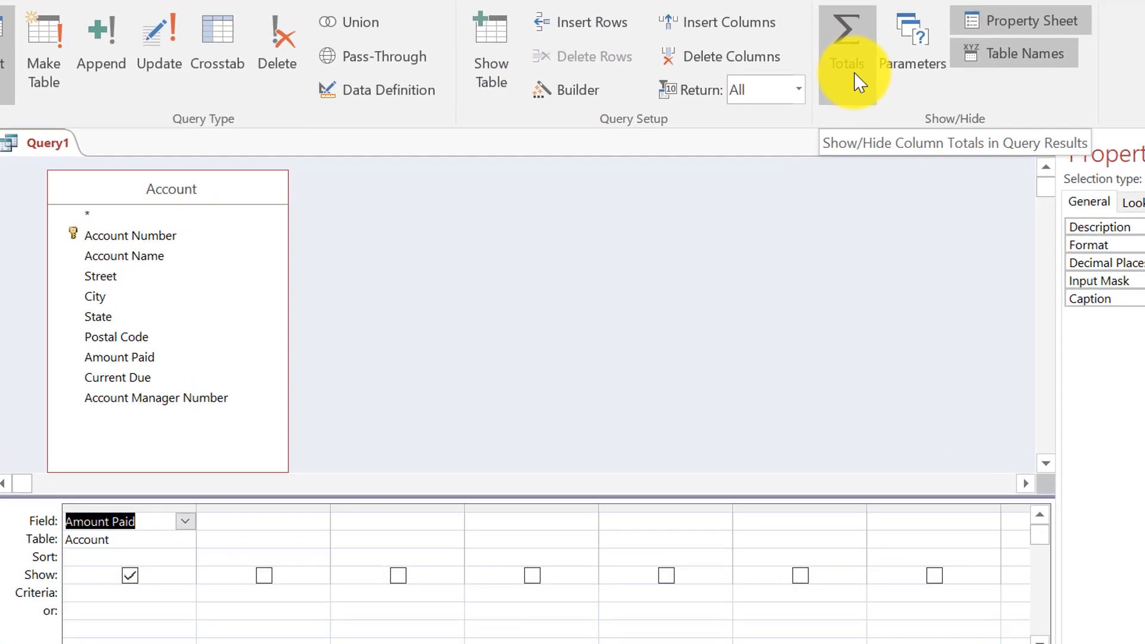
- Show the Total row in the design grid and close the Property Sheet
click(858, 81)
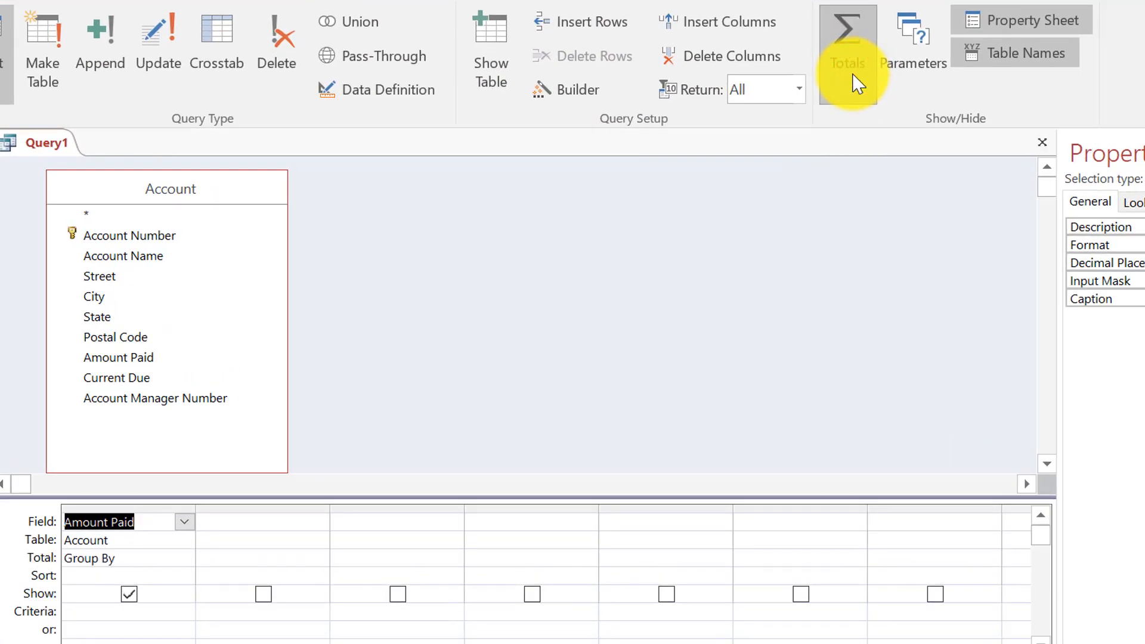
click(1137, 153)
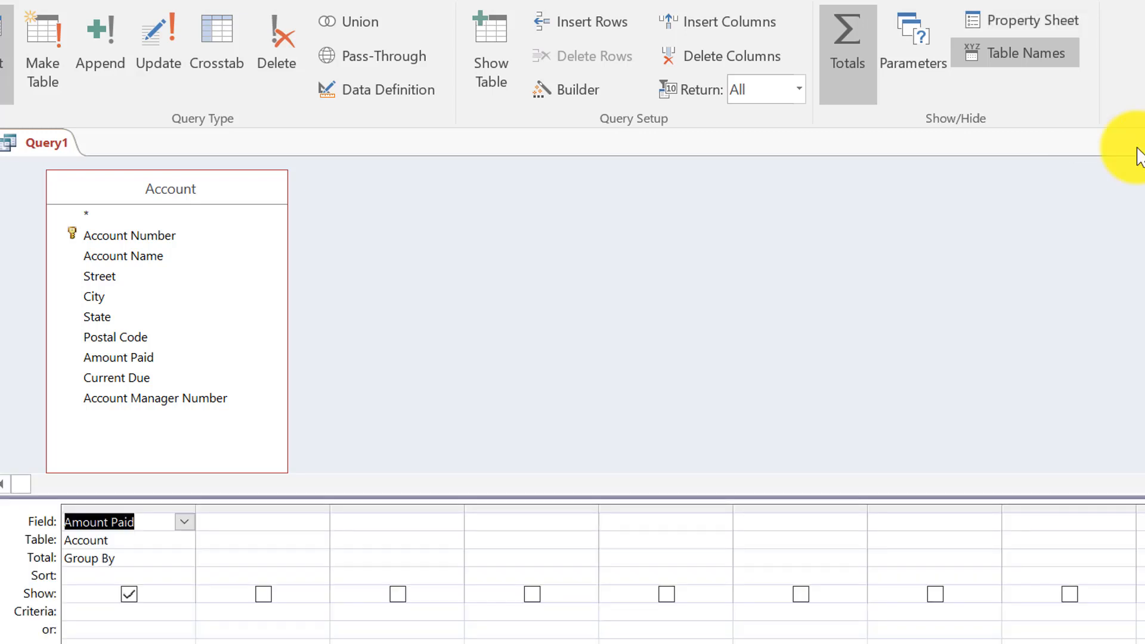
click(839, 49)
click(840, 48)
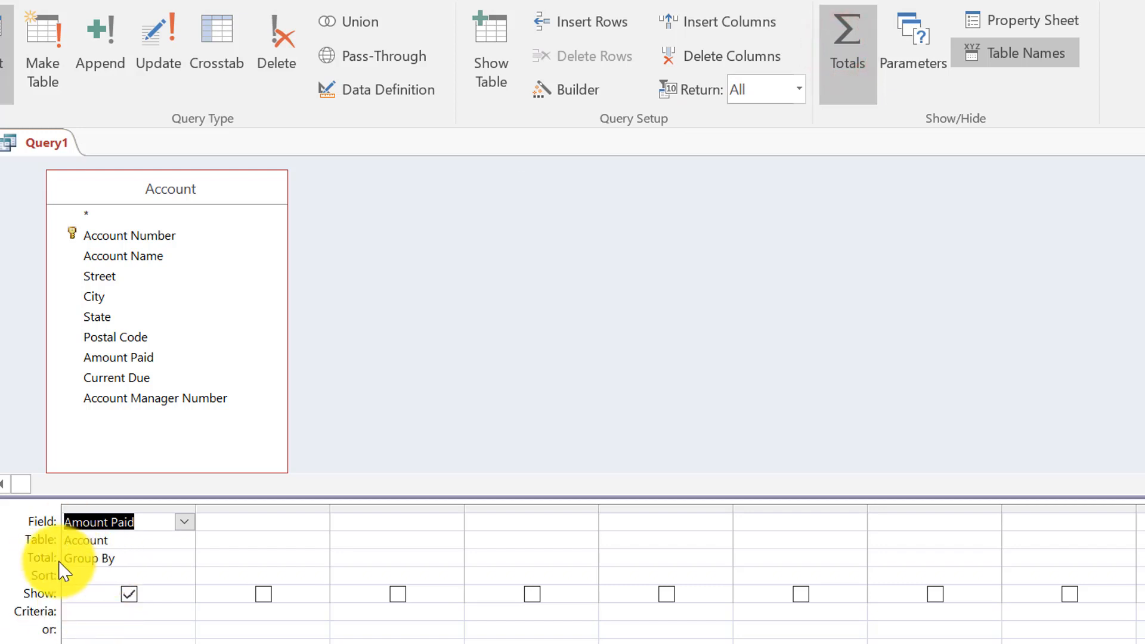
- Set the Amount Paid field's total calculation to Avg and run the query
click(161, 557)
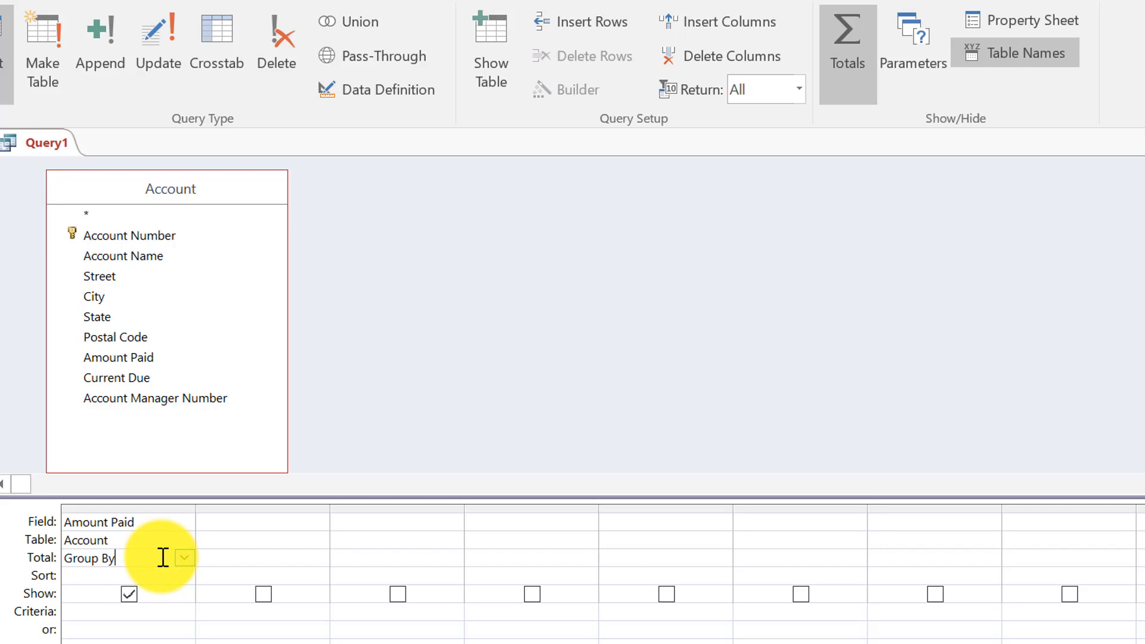
click(184, 560)
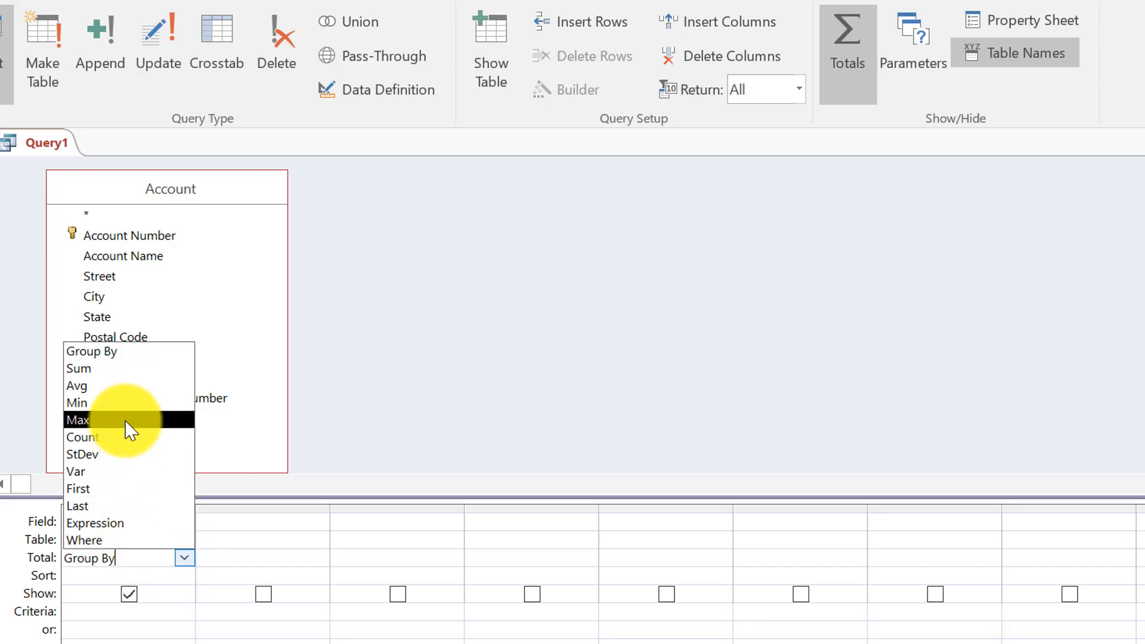
click(93, 387)
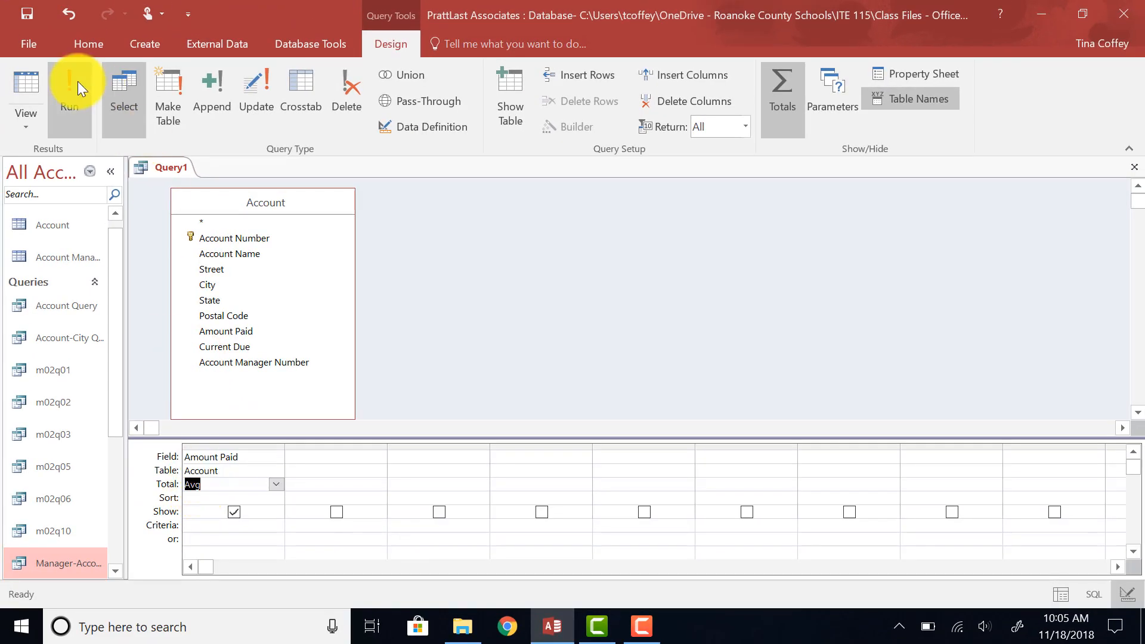
click(68, 105)
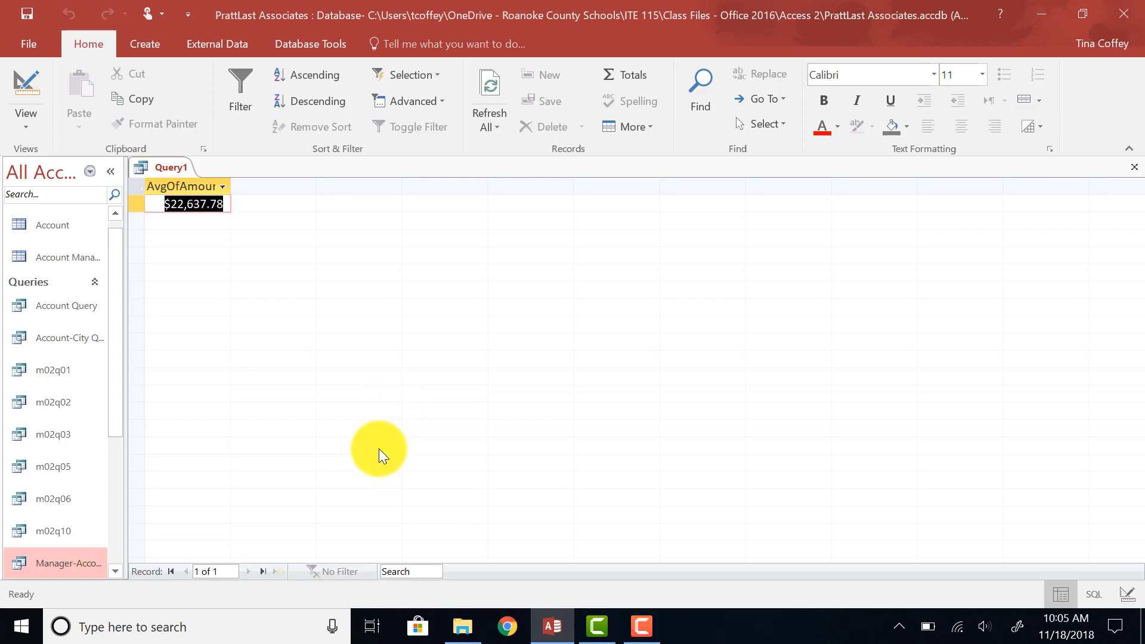
- Return to Design View and add the Account Manager Number field with its Total entry set to Where
click(18, 120)
click(37, 227)
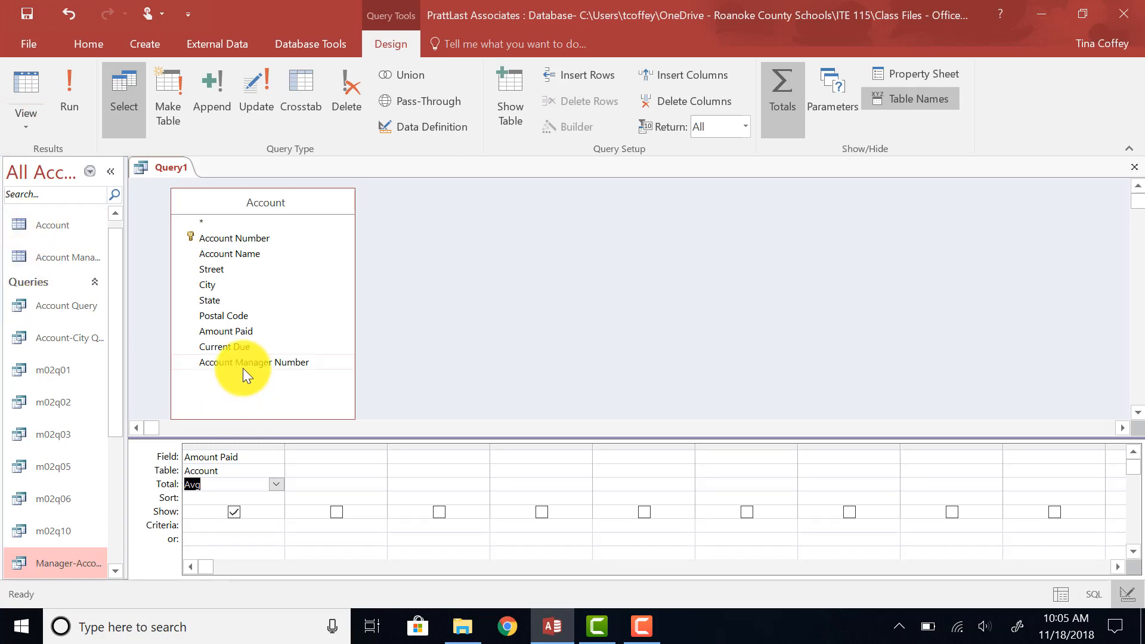
double_click(270, 363)
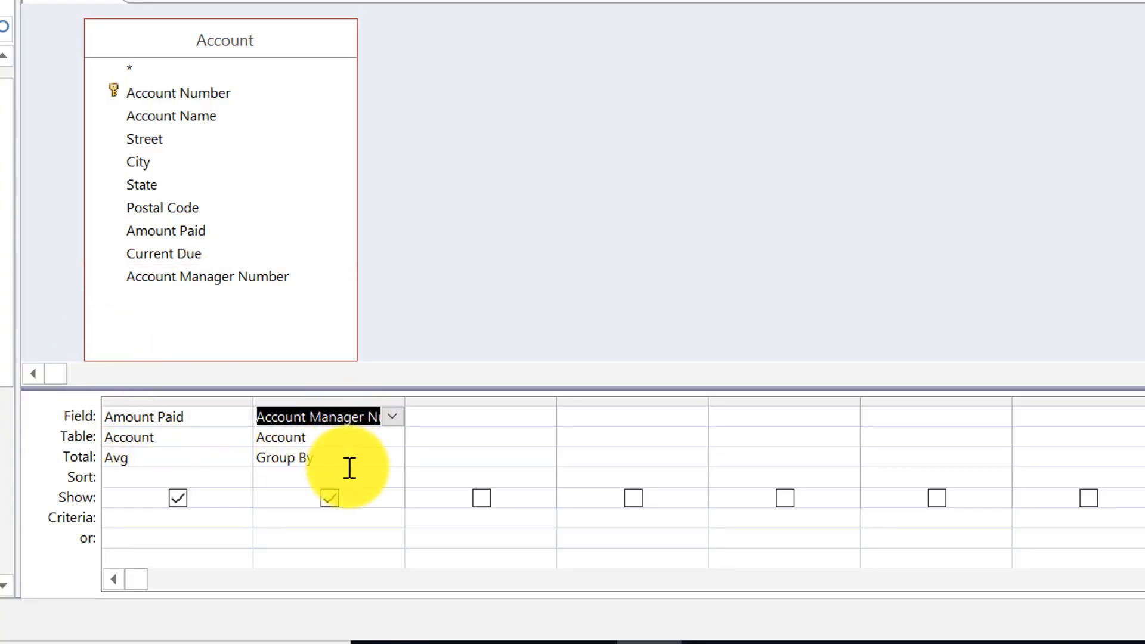
click(348, 466)
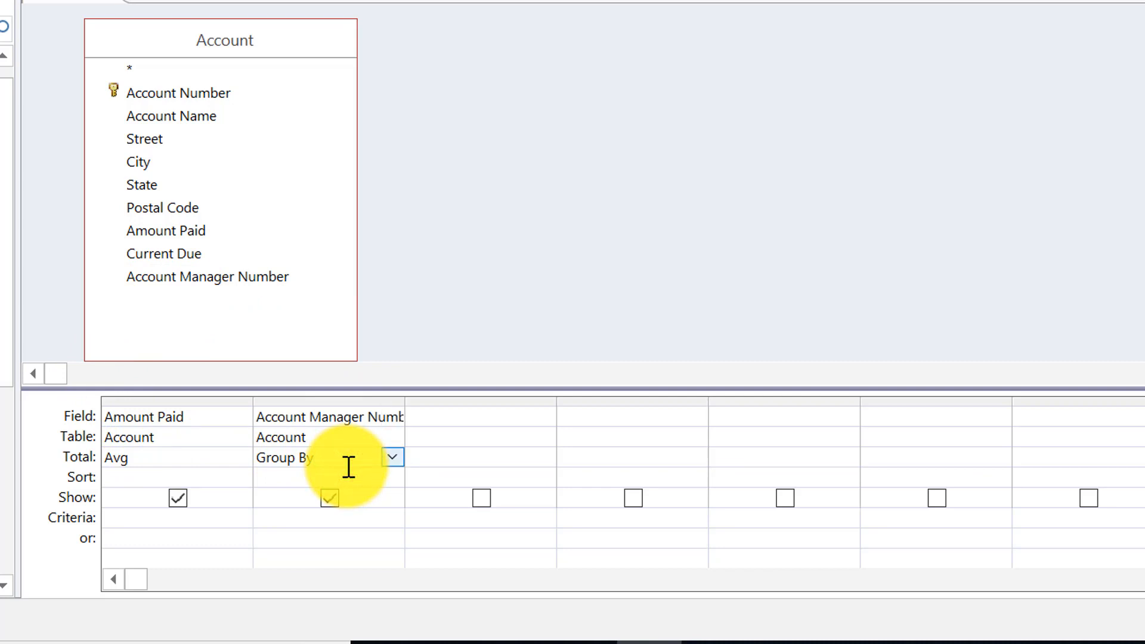
click(392, 457)
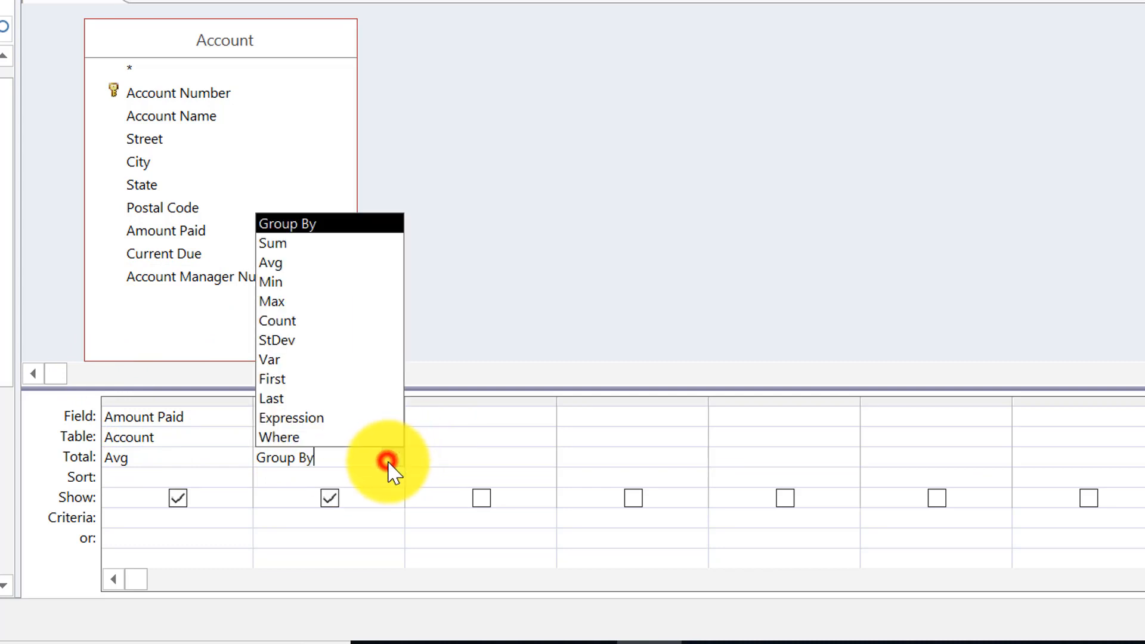
click(304, 441)
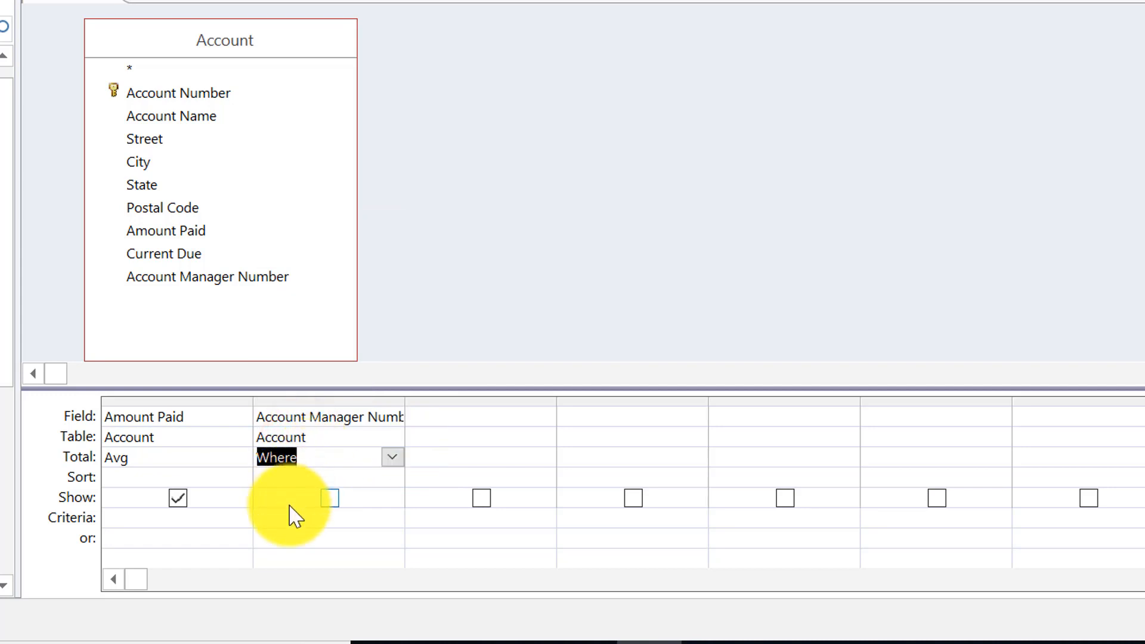
- Enter 31 as the criterion for Account Manager Number and run the query
click(312, 519)
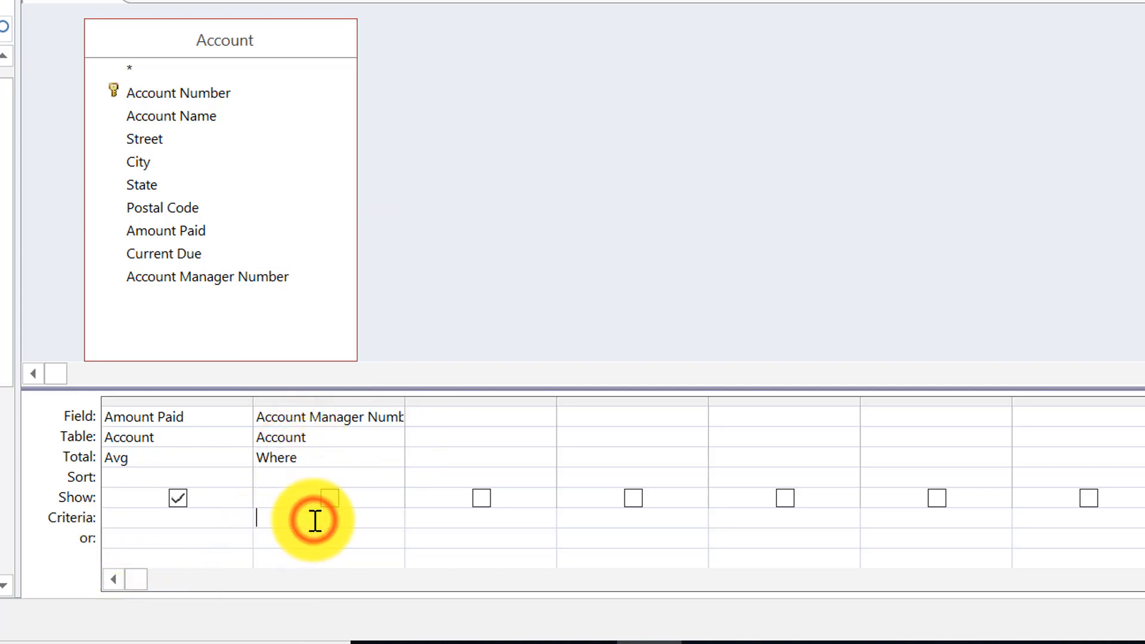
text(31)
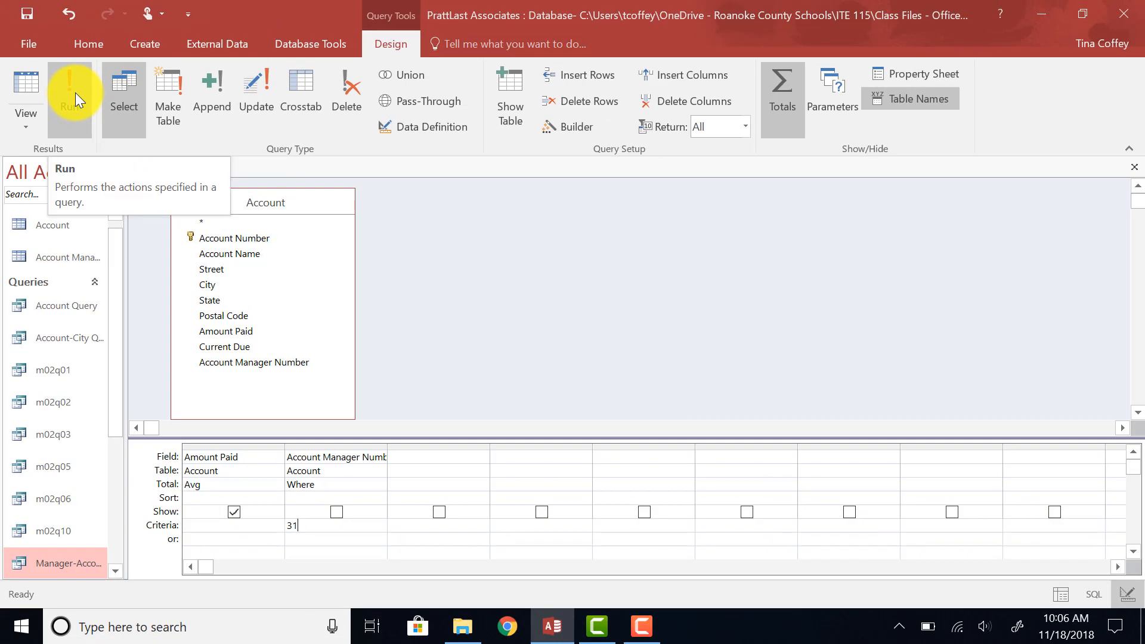
click(75, 91)
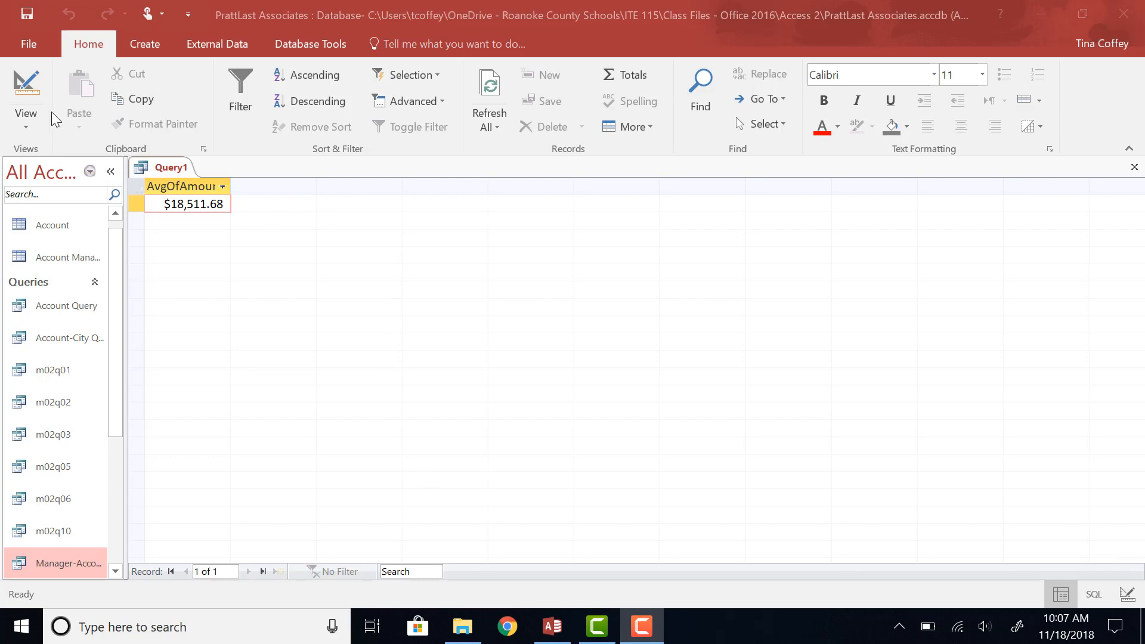
- Return the query to Design View and clear all field columns from the design grid
click(31, 118)
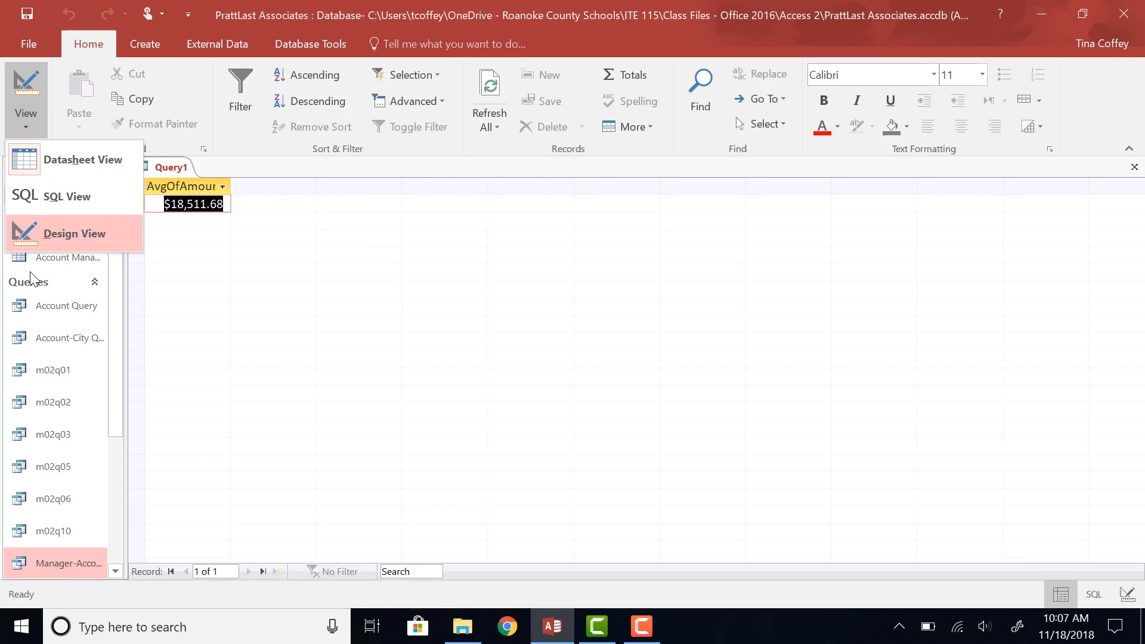
click(56, 240)
drag(204, 442, 423, 447)
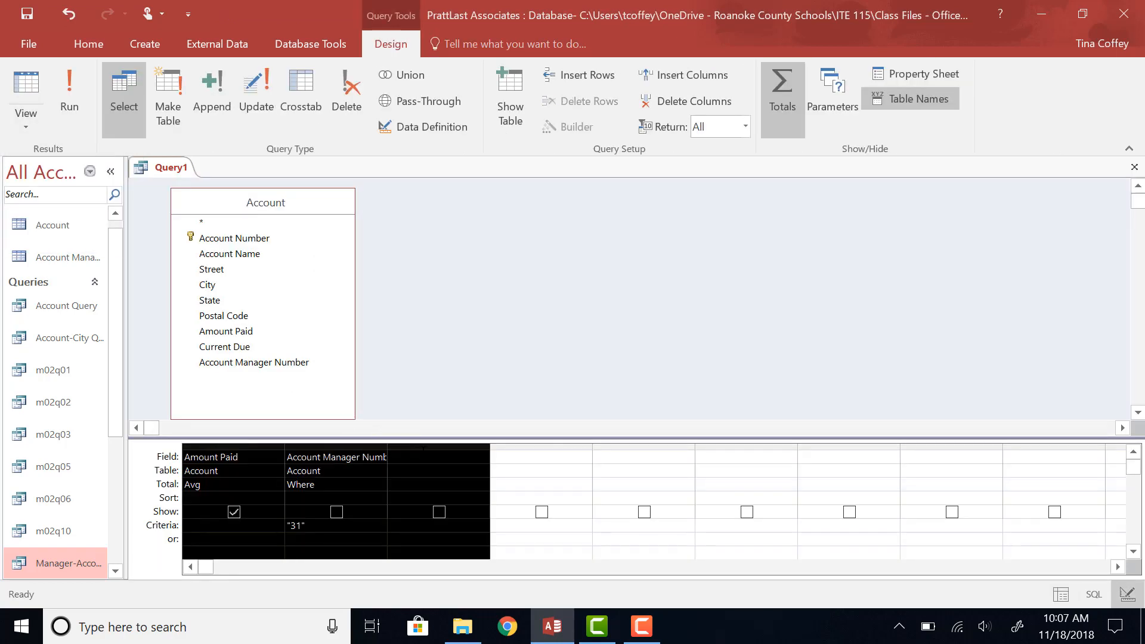
key(Delete)
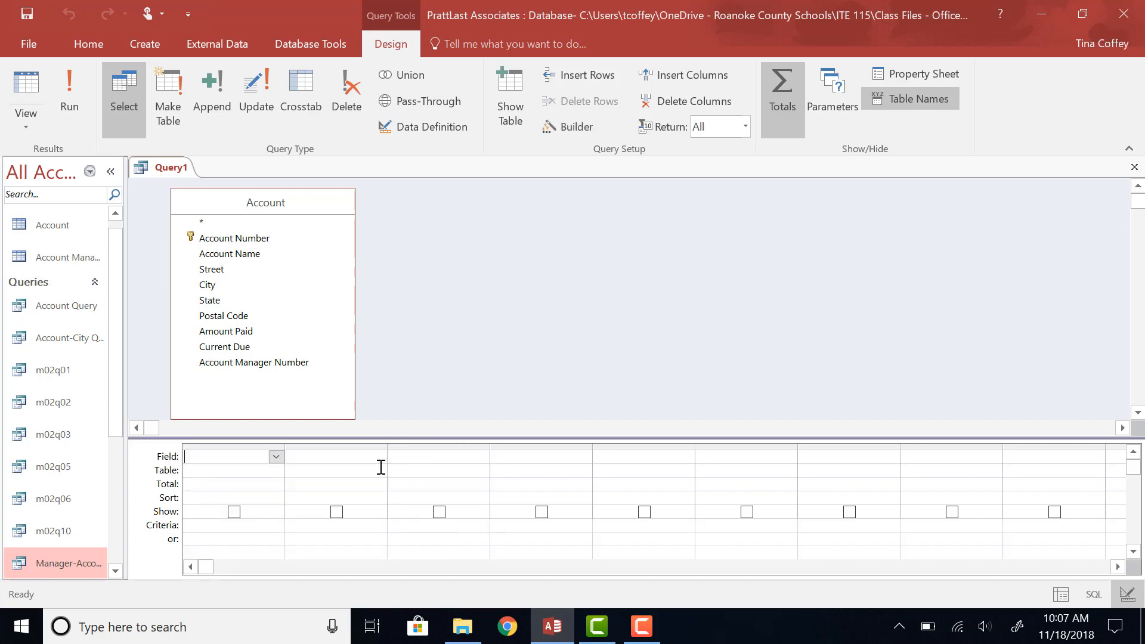
- Add the Account Manager Number and Amount Paid fields to the empty design grid
click(198, 462)
double_click(256, 365)
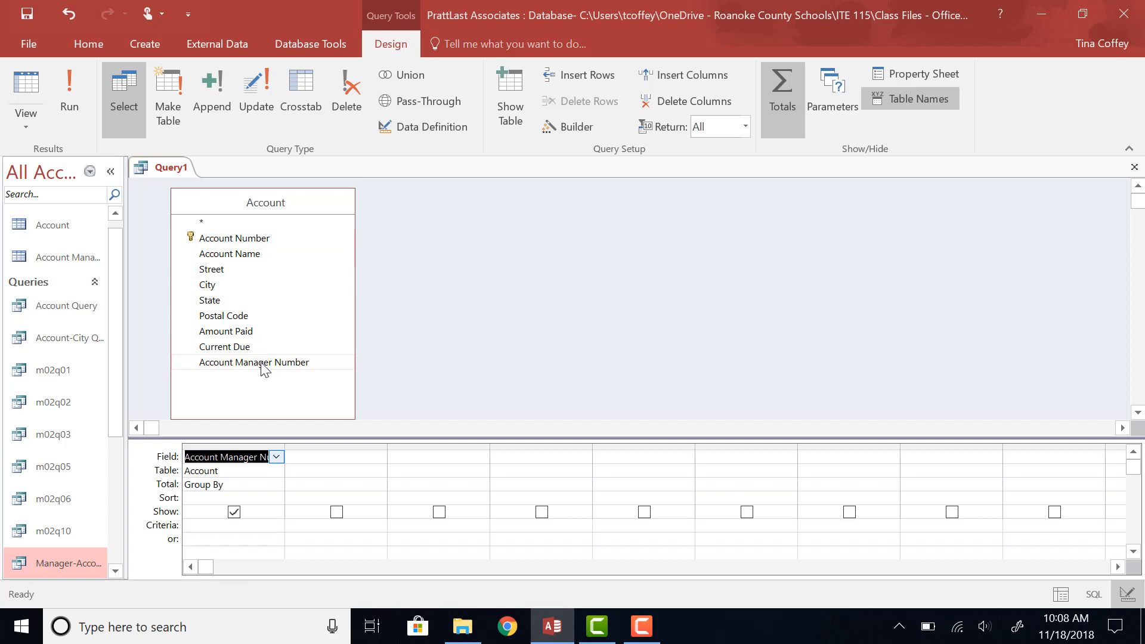
click(249, 331)
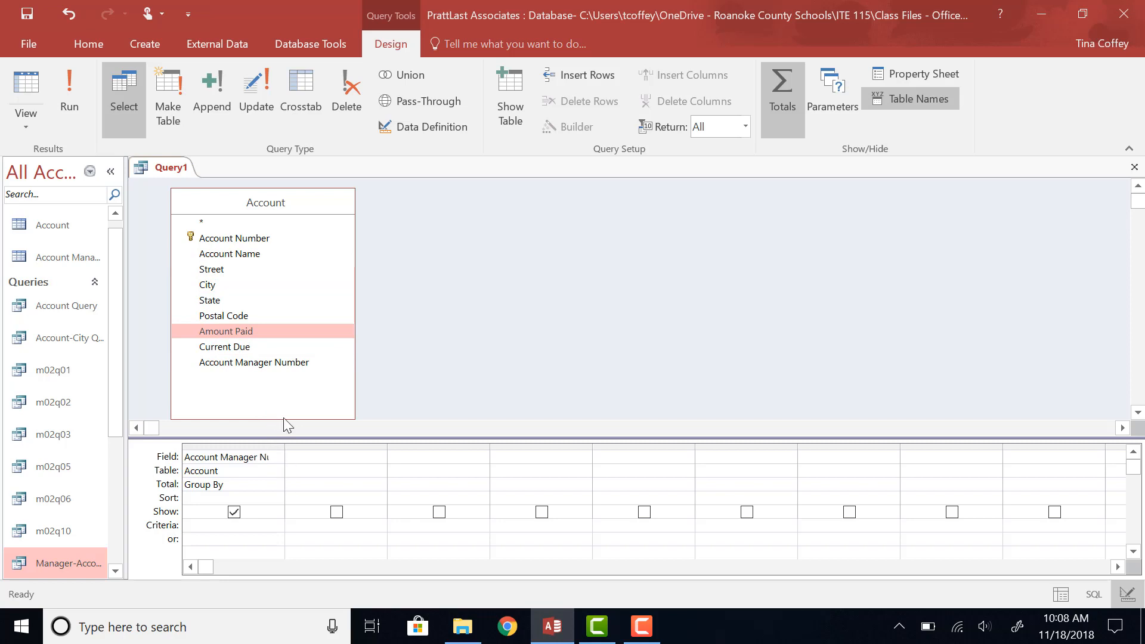
double_click(237, 332)
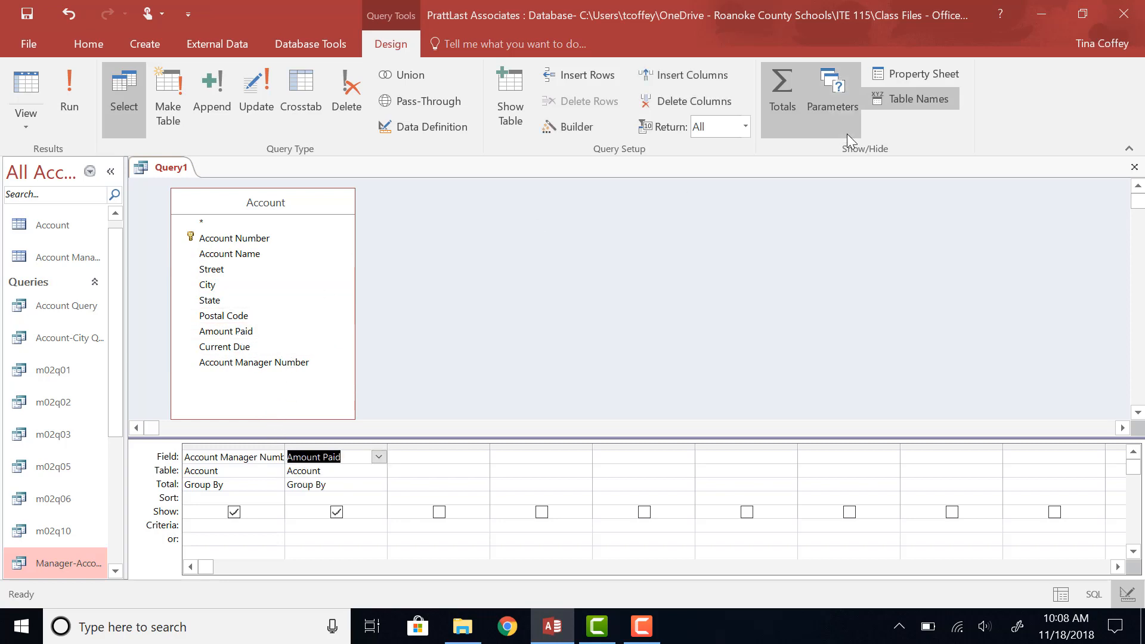
- Set Amount Paid's Total entry to Avg, keeping Account Manager Number as Group By
click(342, 481)
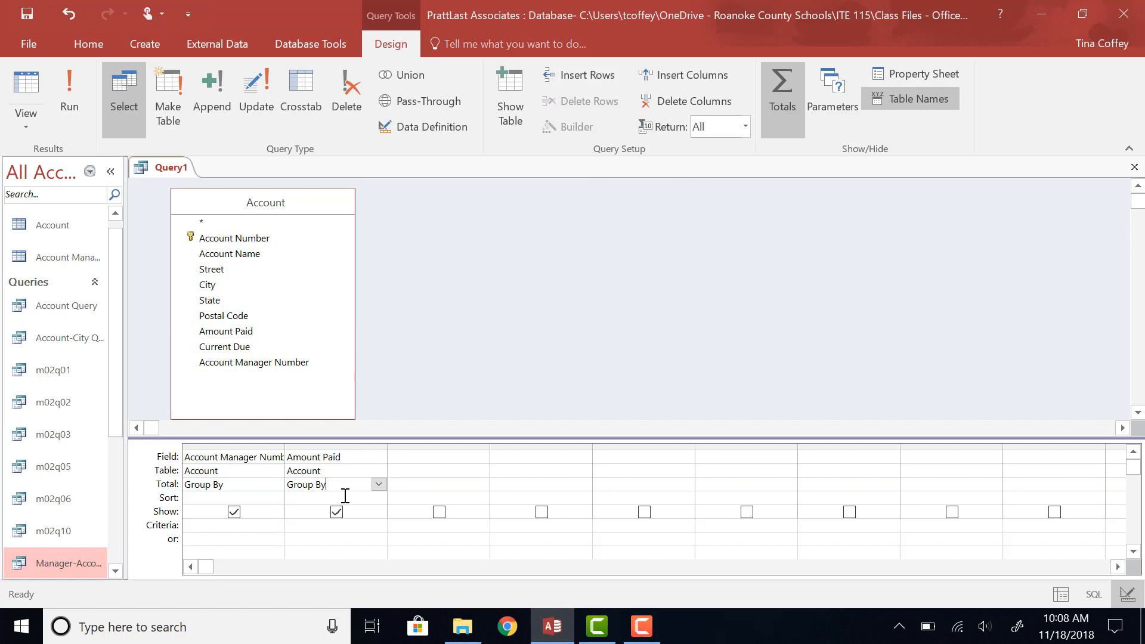
click(230, 496)
click(244, 484)
click(337, 484)
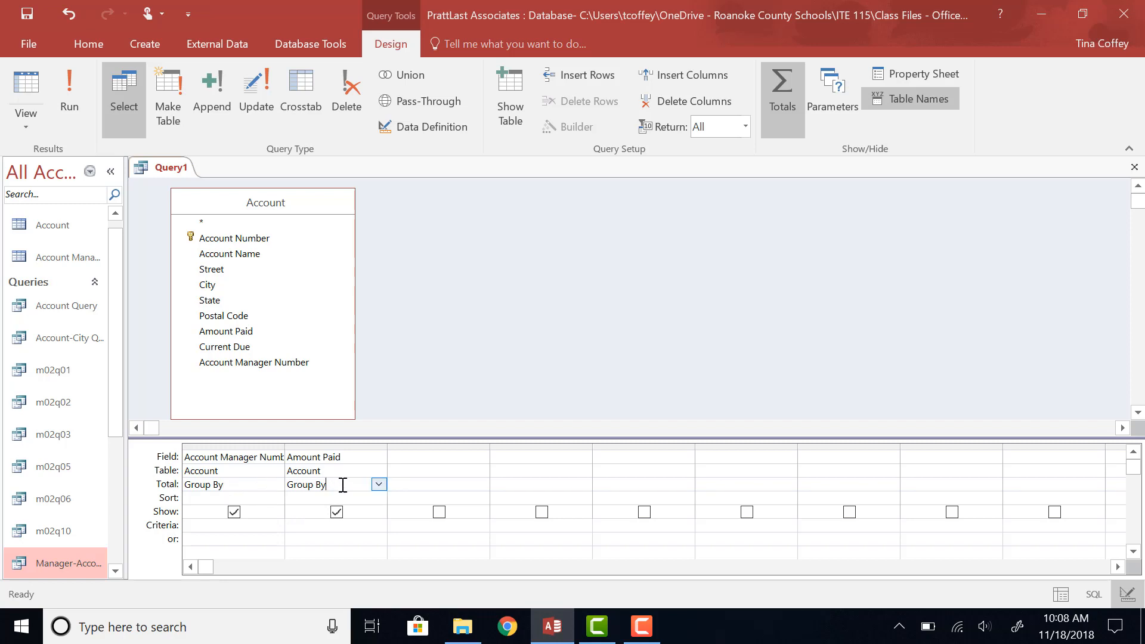
click(380, 485)
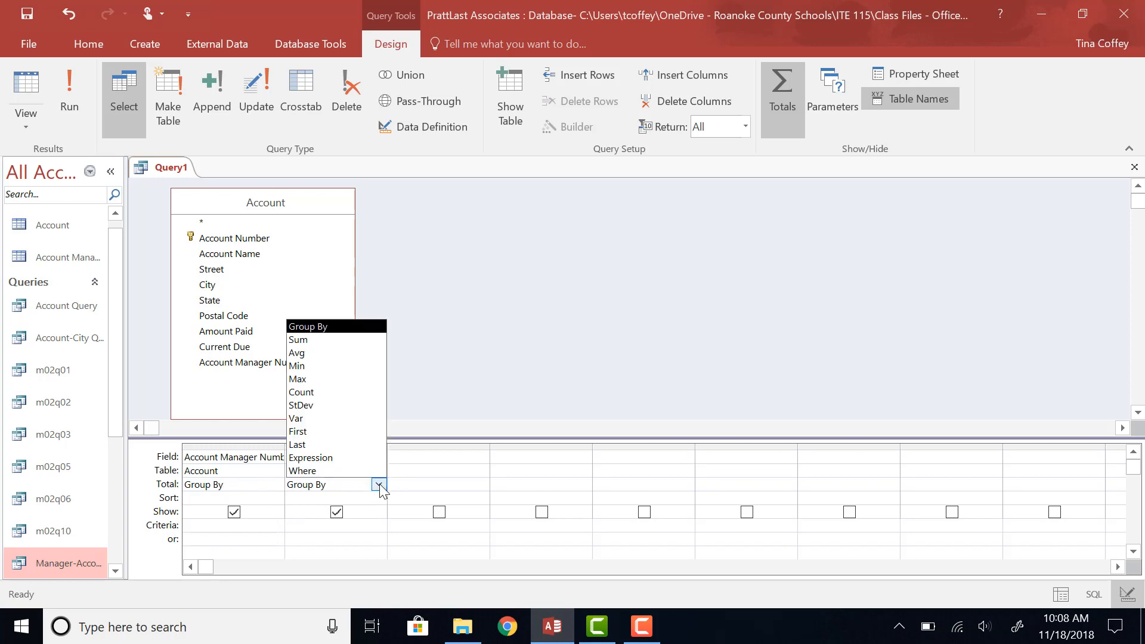
click(325, 352)
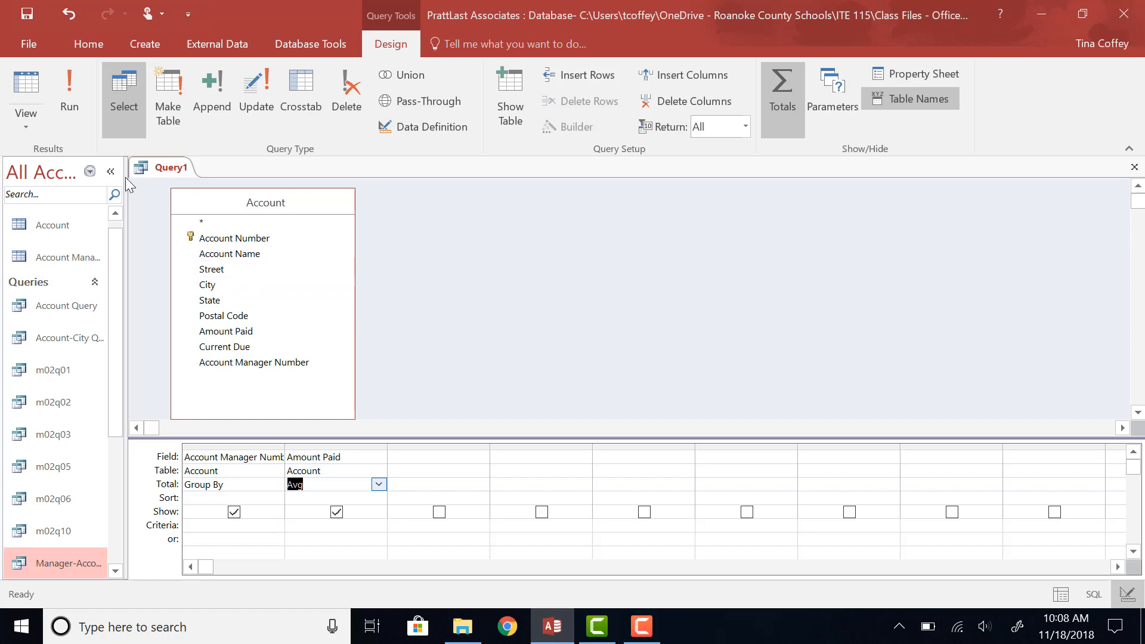
- Run the grouped average query and close it without saving
click(64, 113)
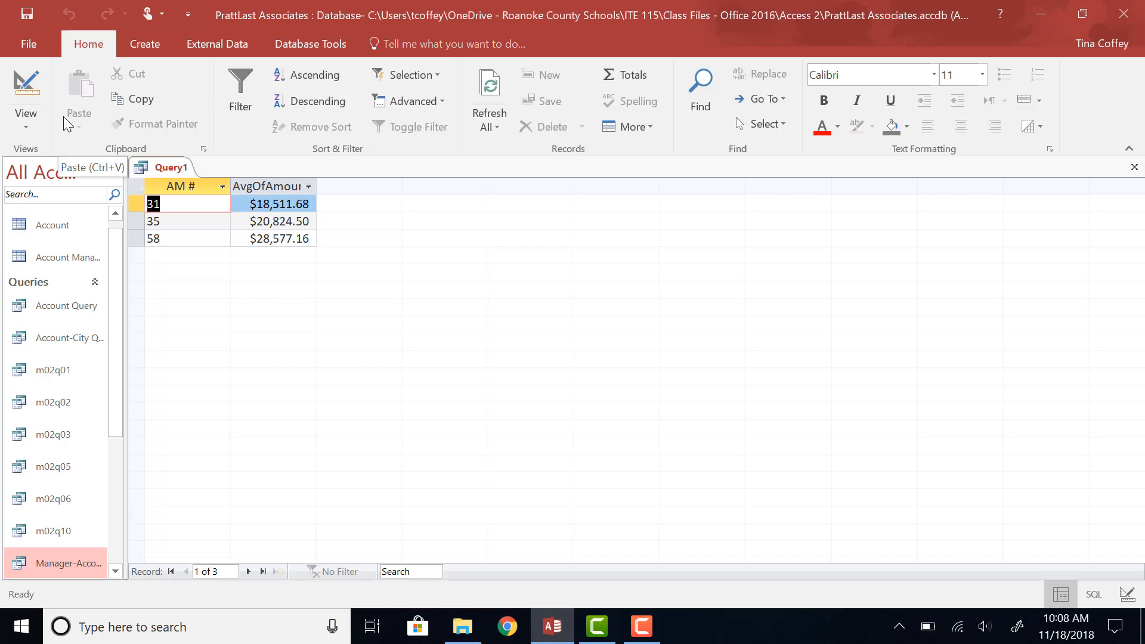
click(1132, 168)
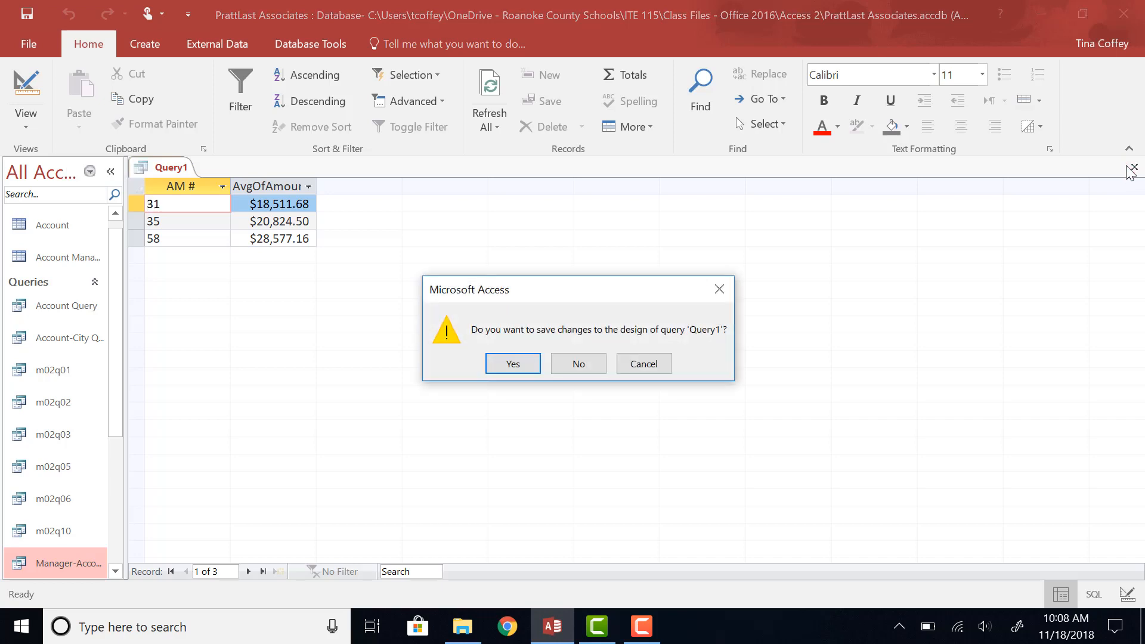
click(567, 365)
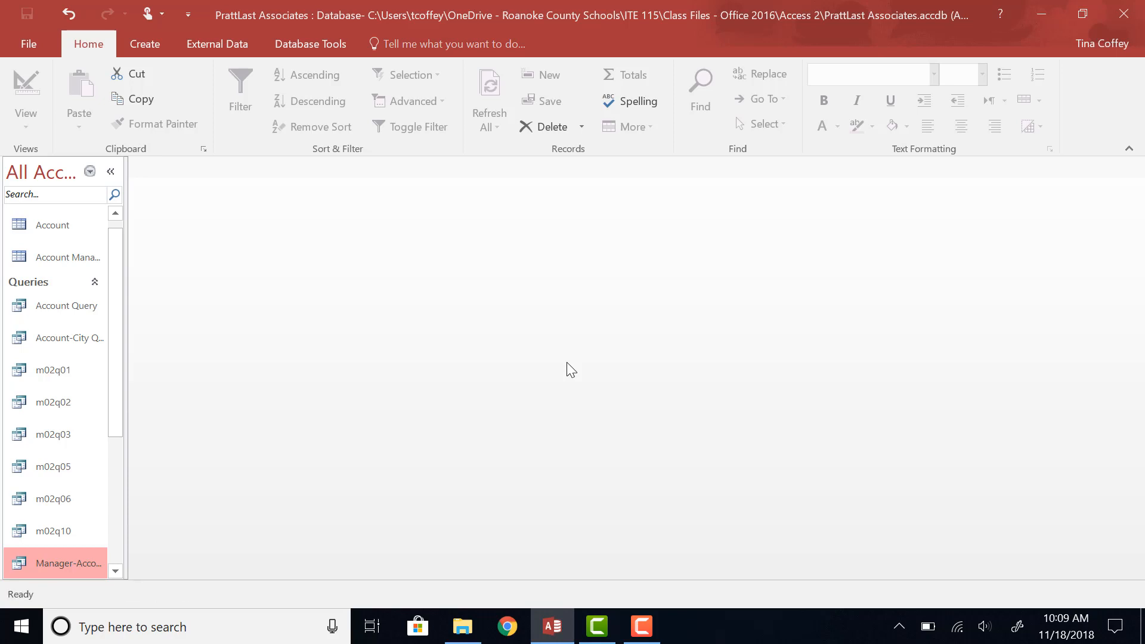
- Start a new crosstab query with the Crosstab Query Wizard, using the Account table as its source
click(139, 44)
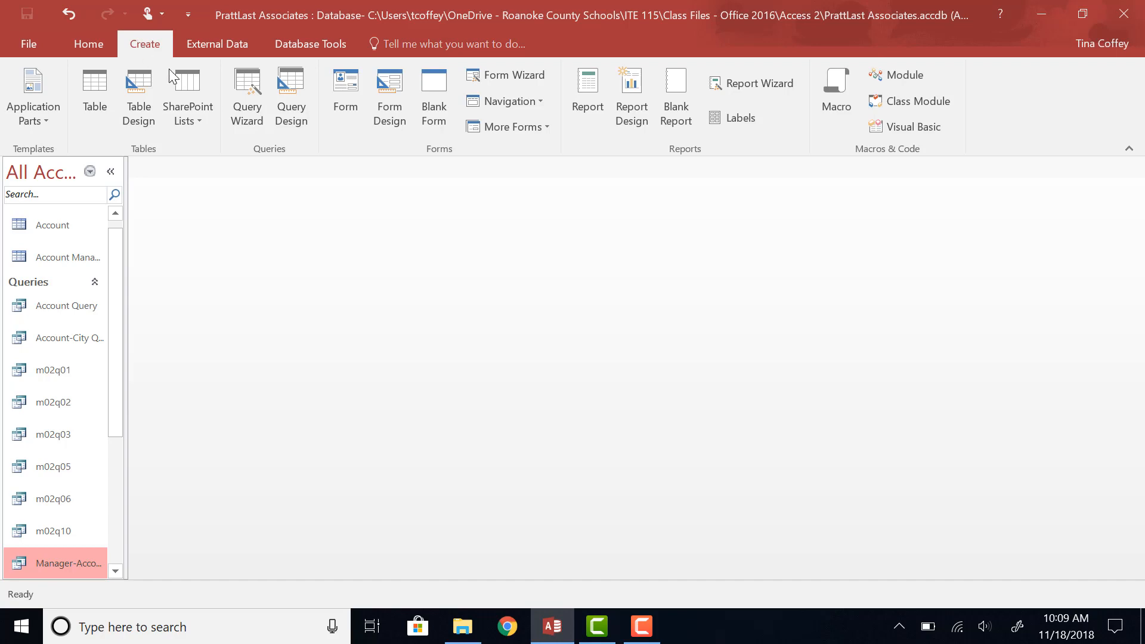
click(247, 122)
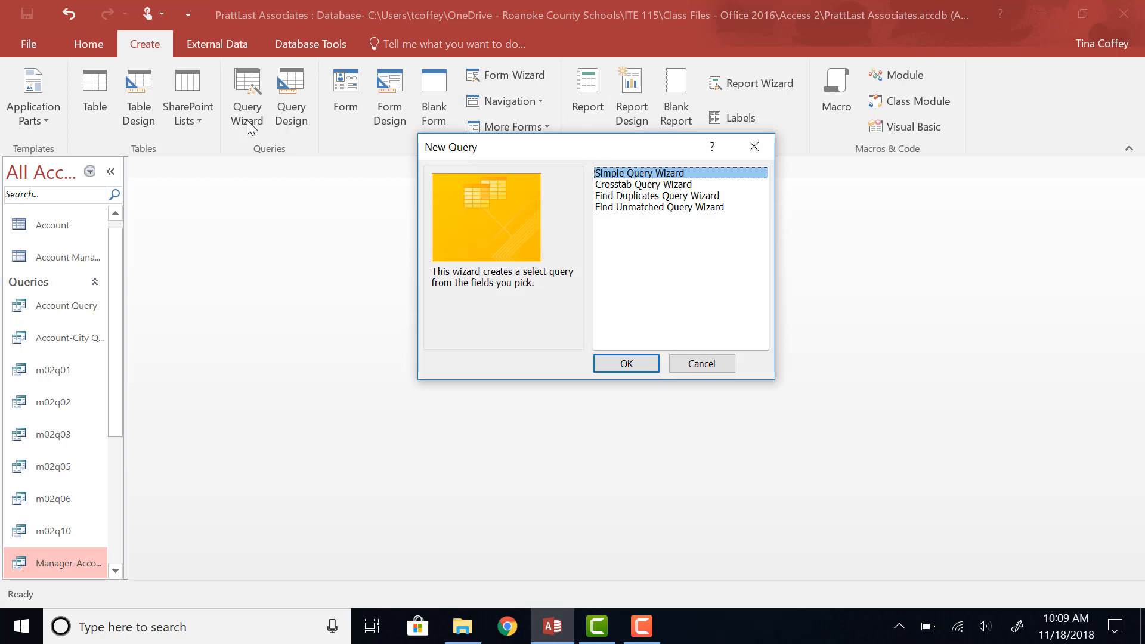
click(659, 184)
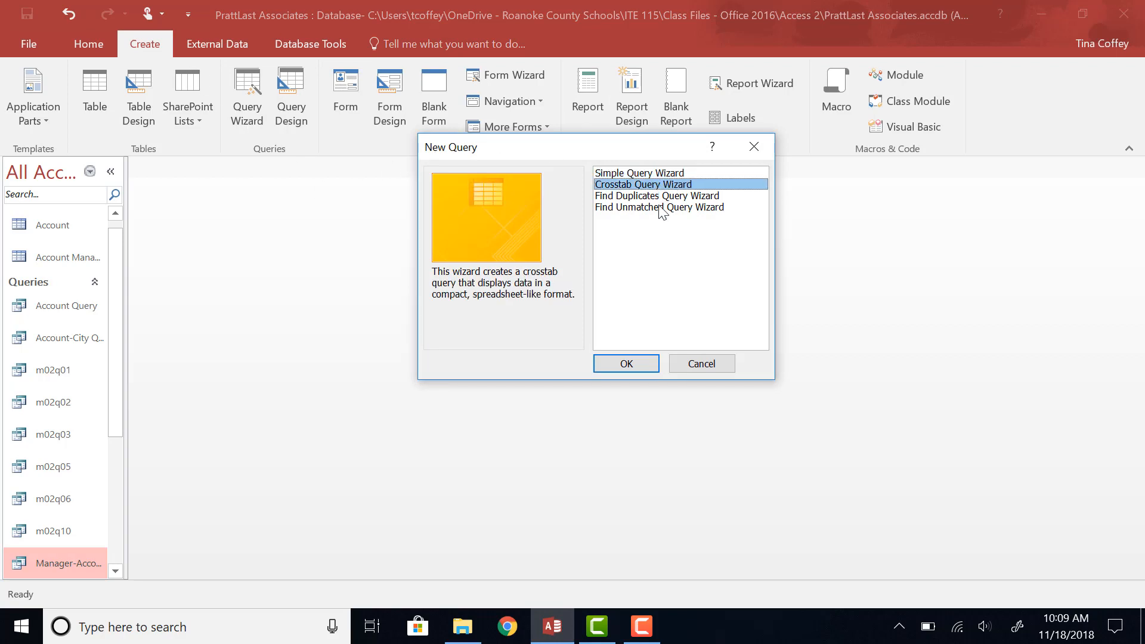
click(626, 364)
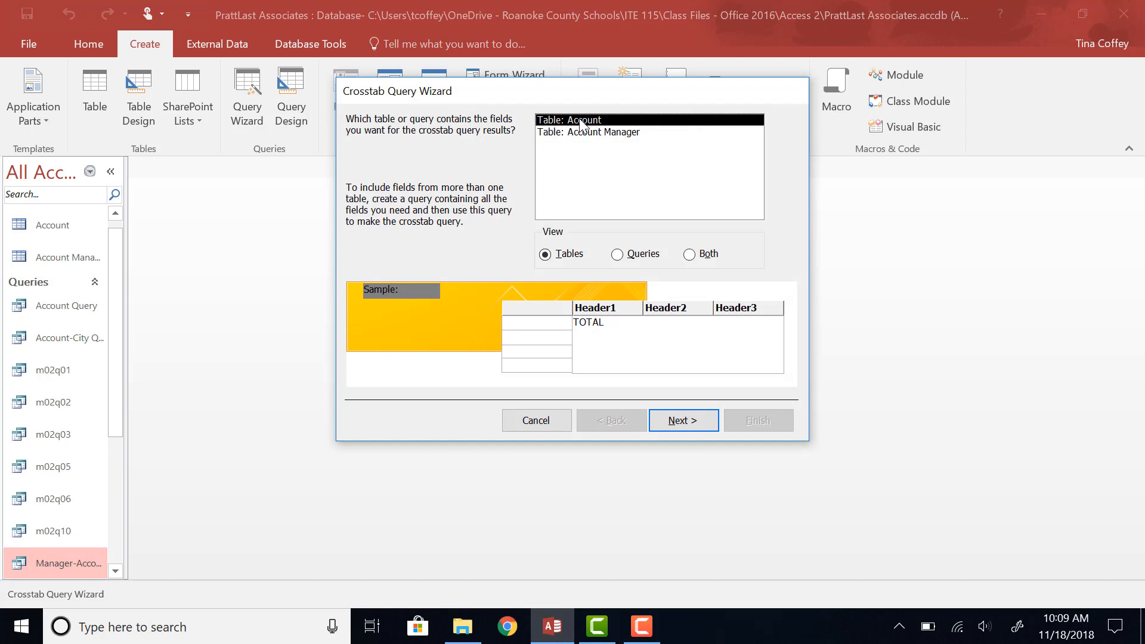
click(661, 423)
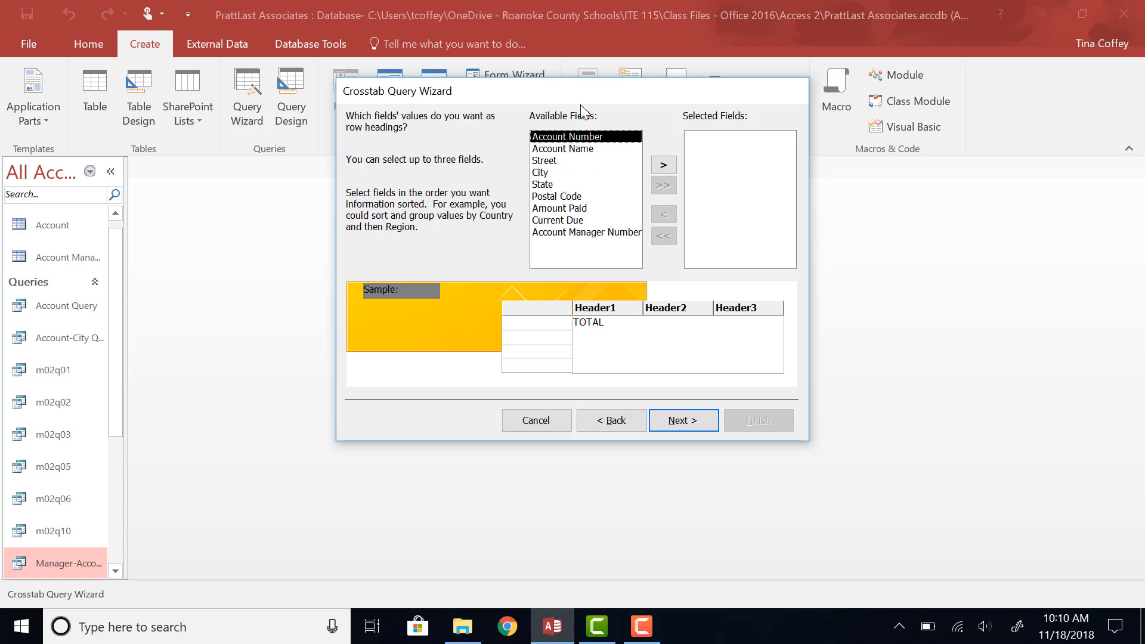
- Use State as the crosstab's row heading and Account Manager Number as its column heading
click(546, 184)
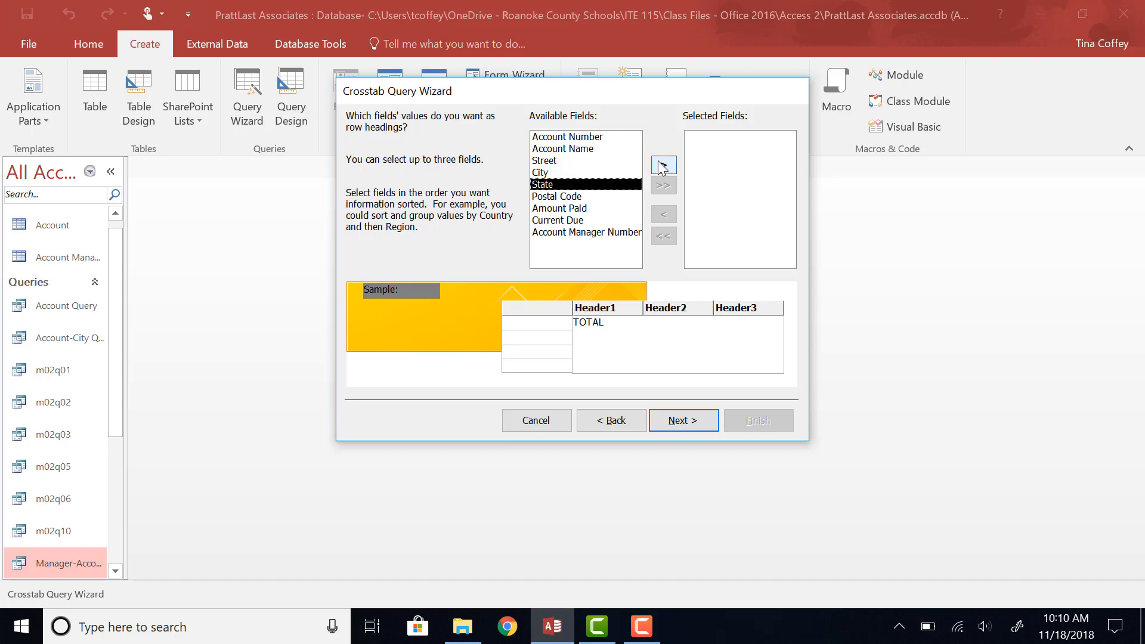
click(663, 167)
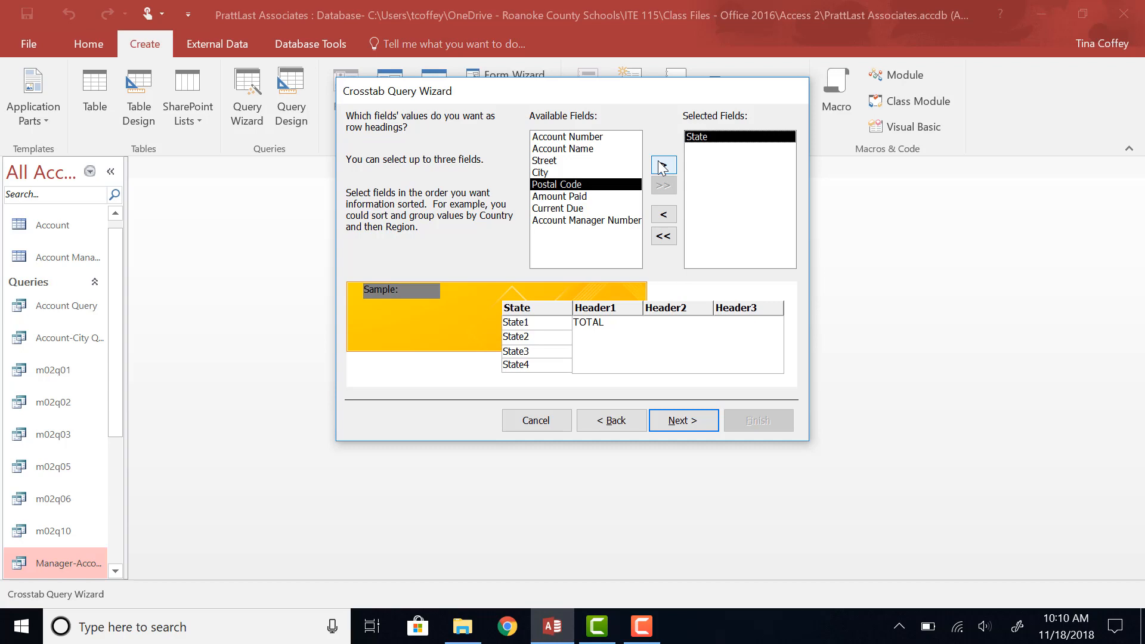
click(684, 425)
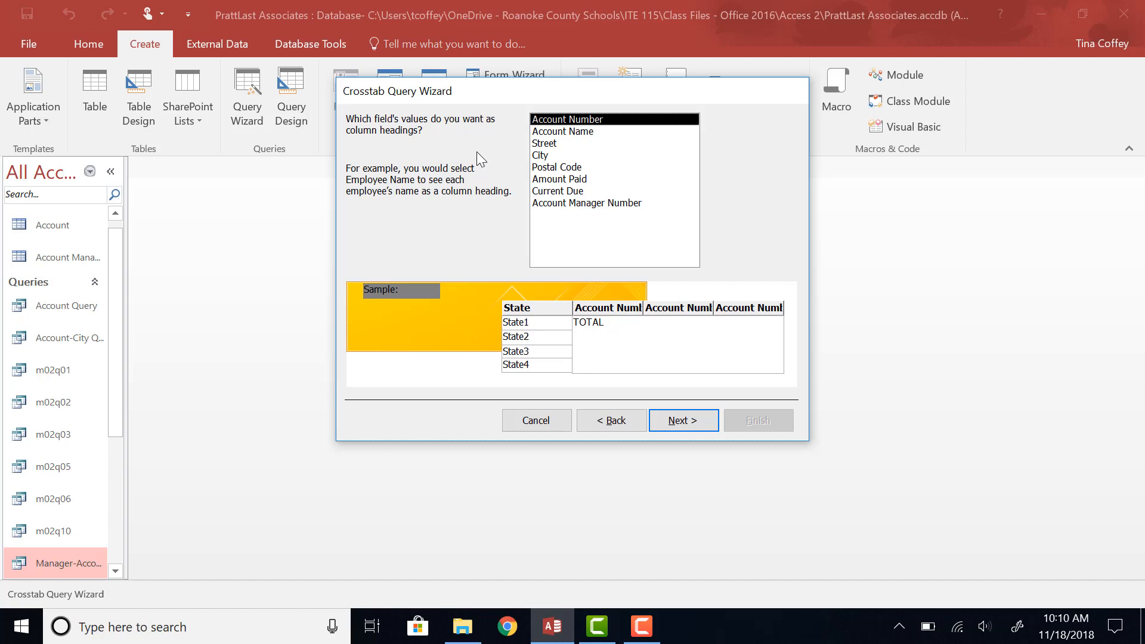
click(602, 204)
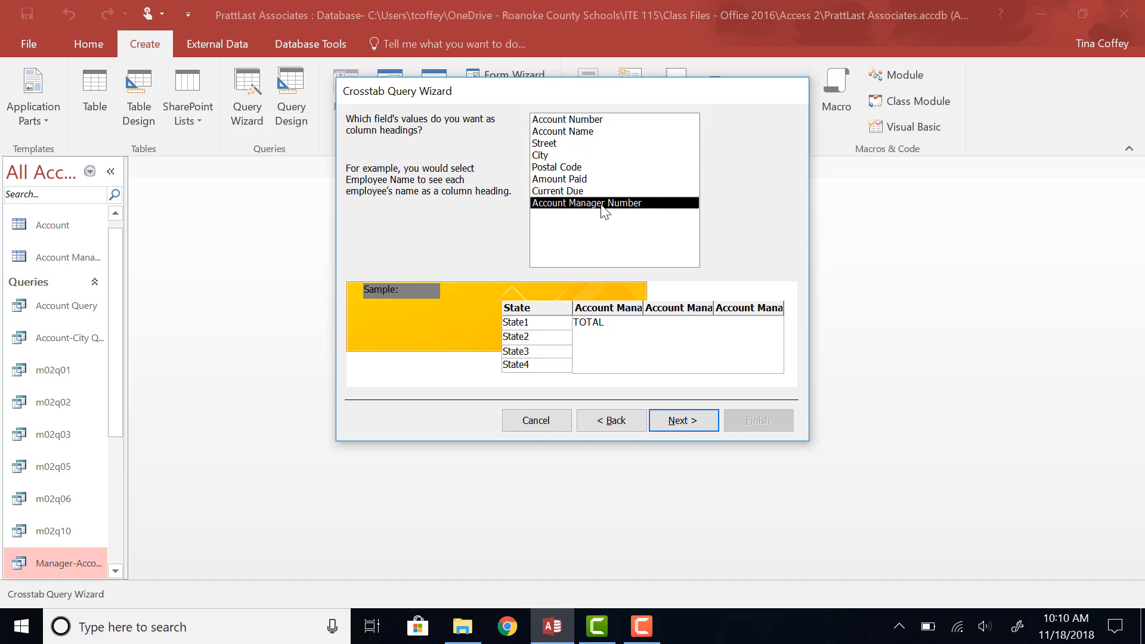
click(715, 422)
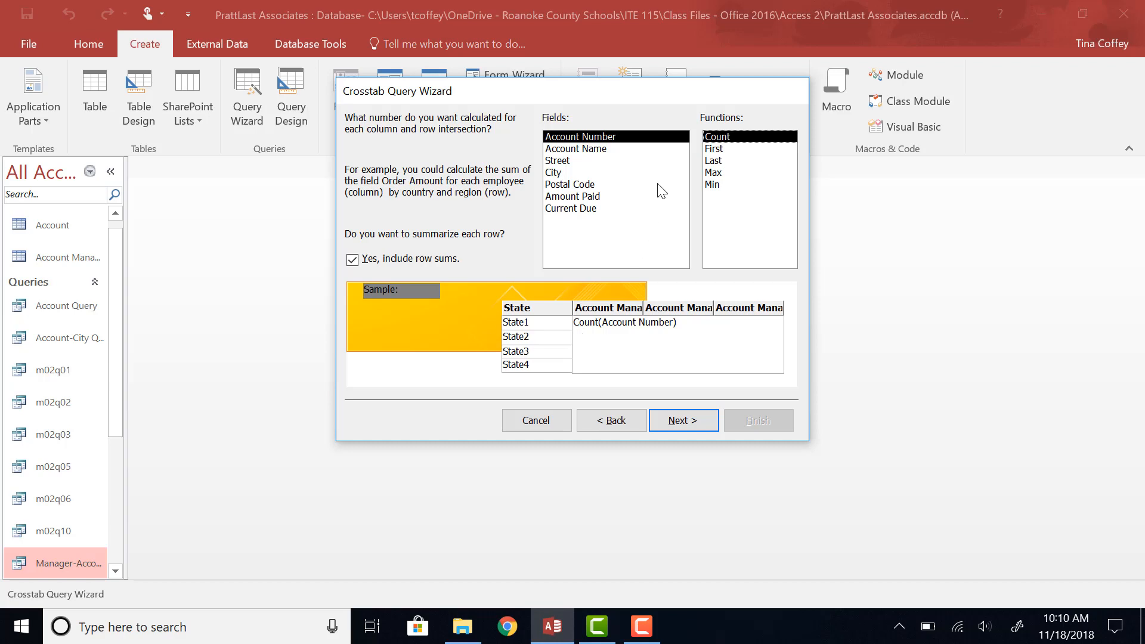
- Calculate the Sum of Current Due at each row and column intersection, keeping row sums included
click(588, 210)
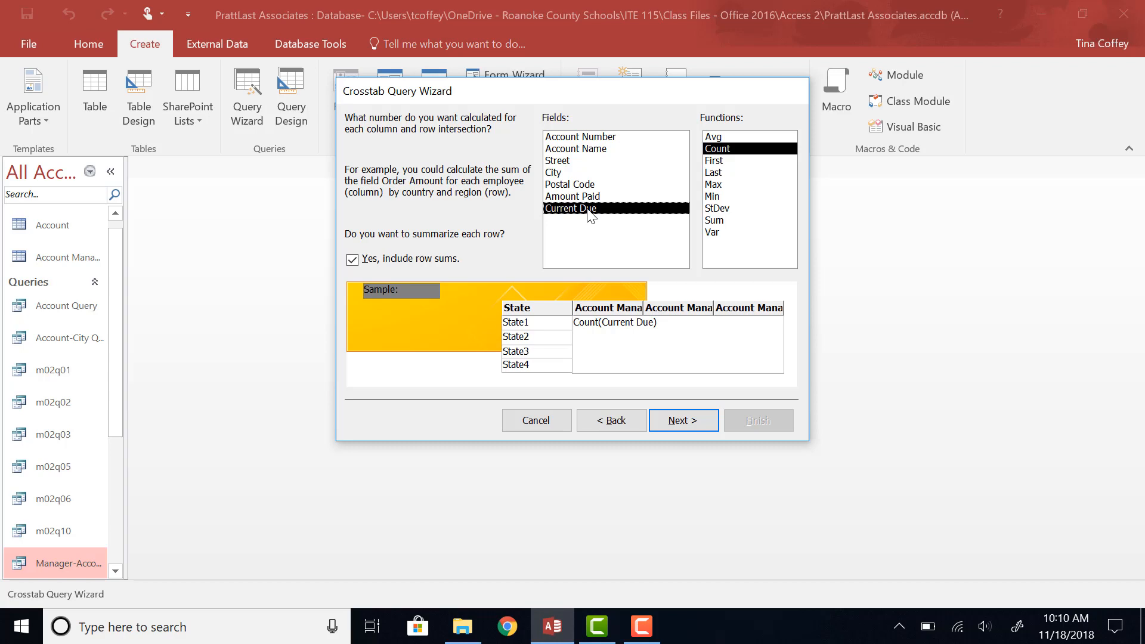
click(715, 221)
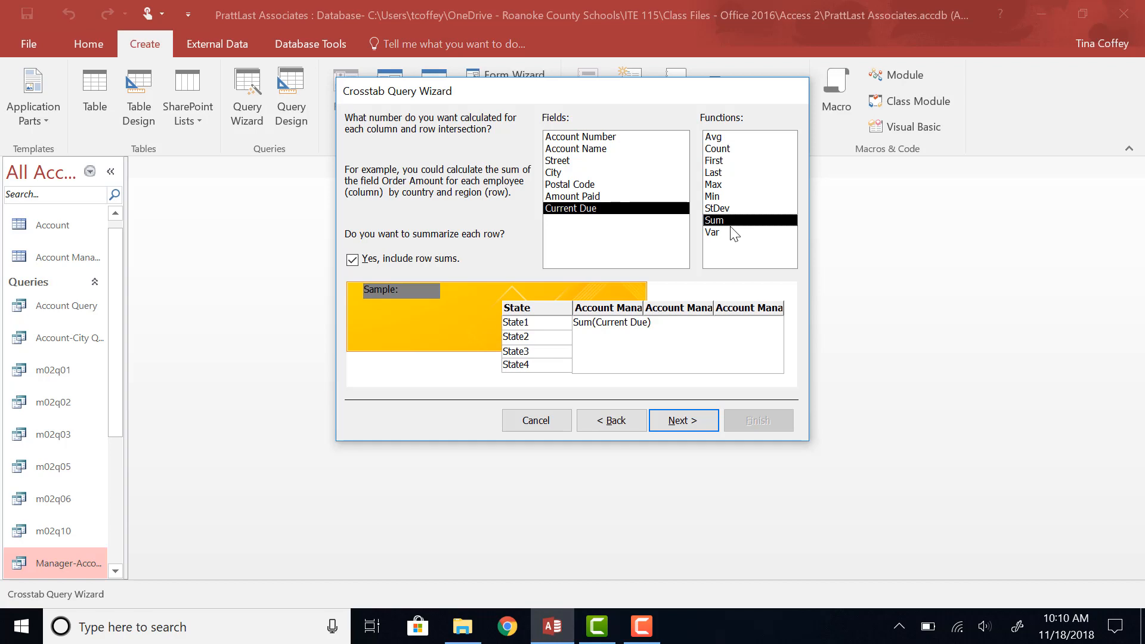
click(662, 422)
- Name the query State-Manager Crosstab, finish the wizard to view its results, and close the datasheet
click(588, 142)
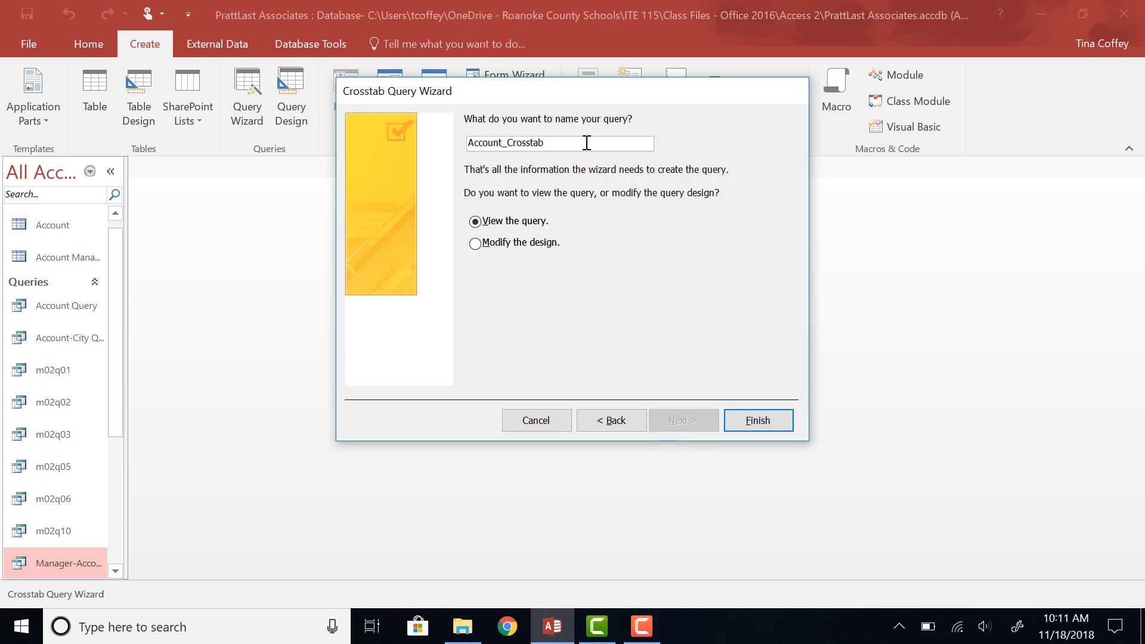
key(BackSpace)
key(BackSpace)
key(BackSpace)
key(BackSpace)
key(BackSpace)
key(BackSpace)
key(BackSpace)
key(BackSpace)
key(BackSpace)
key(BackSpace)
key(BackSpace)
key(BackSpace)
key(BackSpace)
key(BackSpace)
key(BackSpace)
key(BackSpace)
text(State-Manager Crosstab)
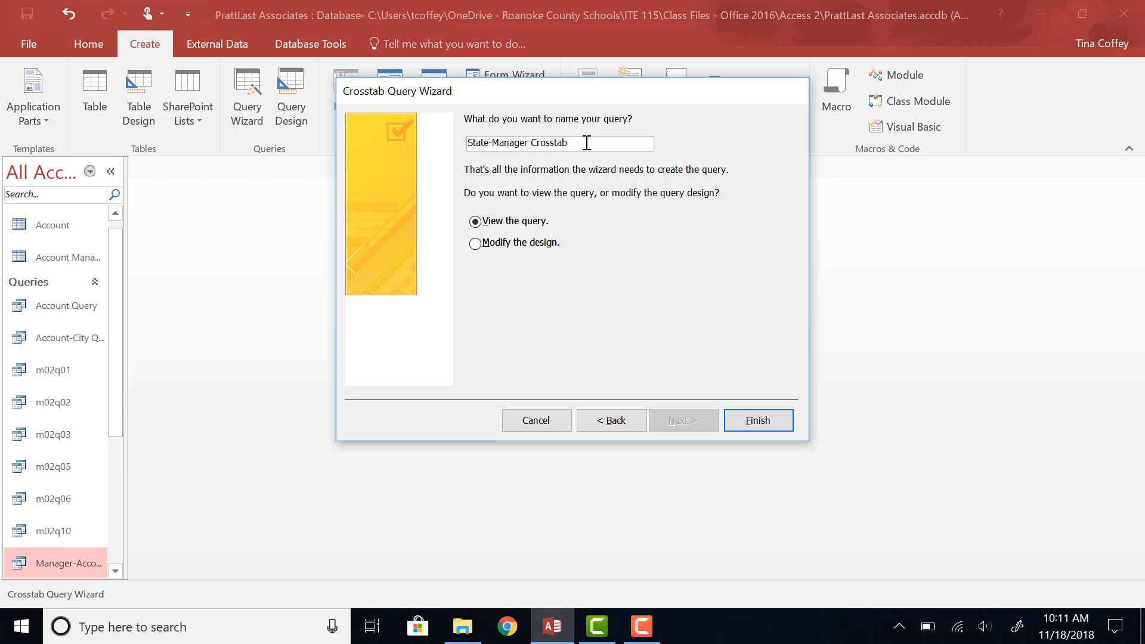
click(743, 424)
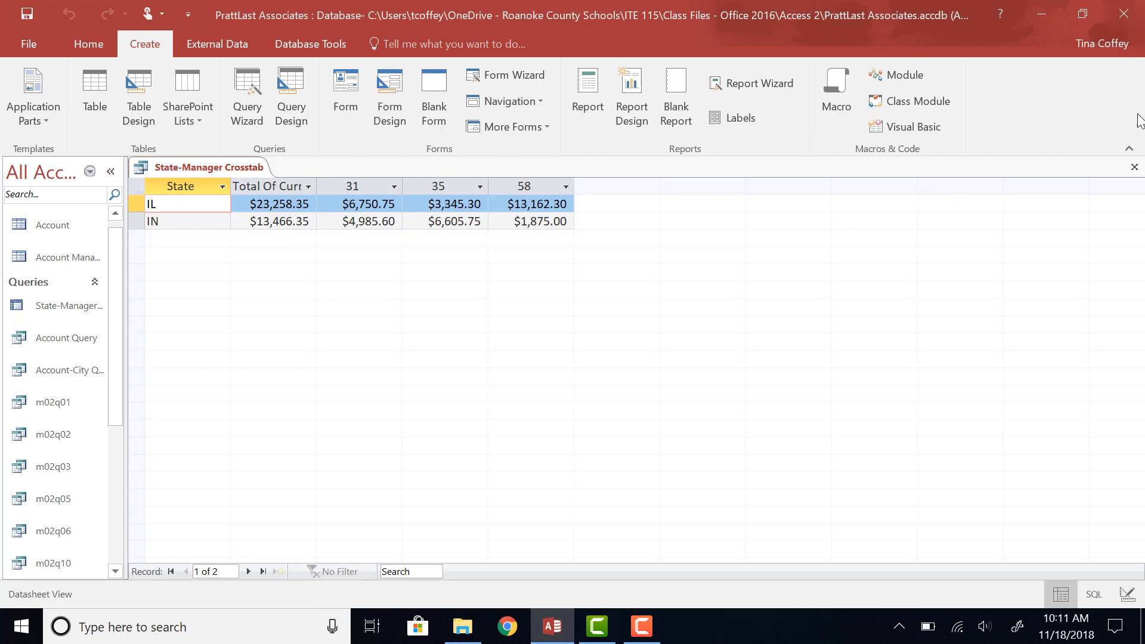
click(1134, 167)
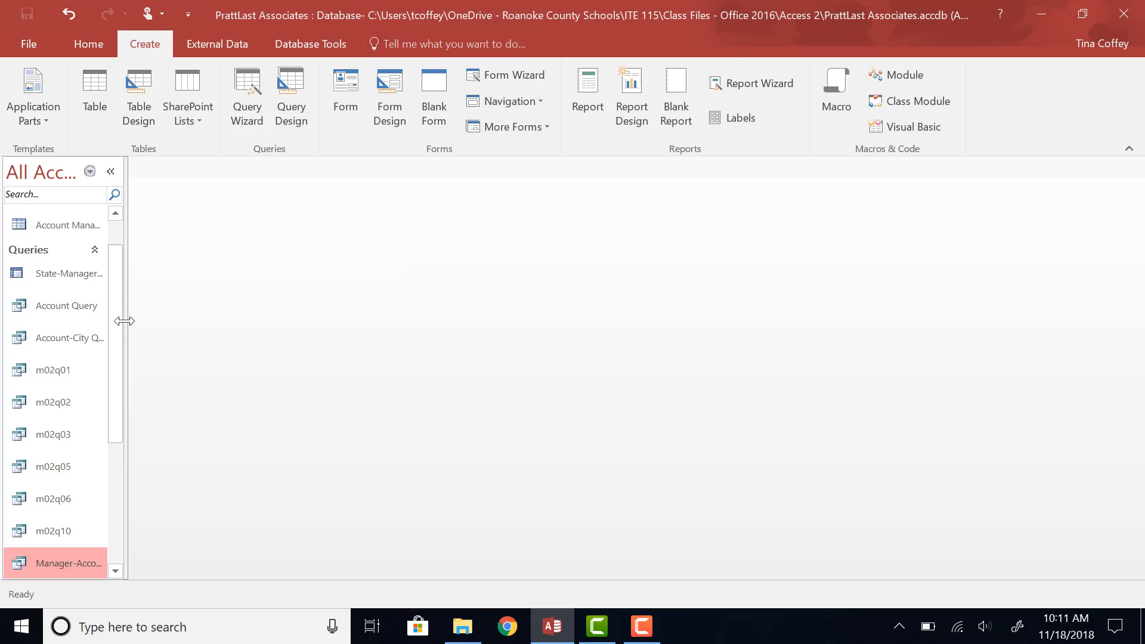
- Widen the Navigation Pane so full object names fit, and look through the list of database objects
drag(124, 321, 244, 321)
scroll(102, 391, down, 3)
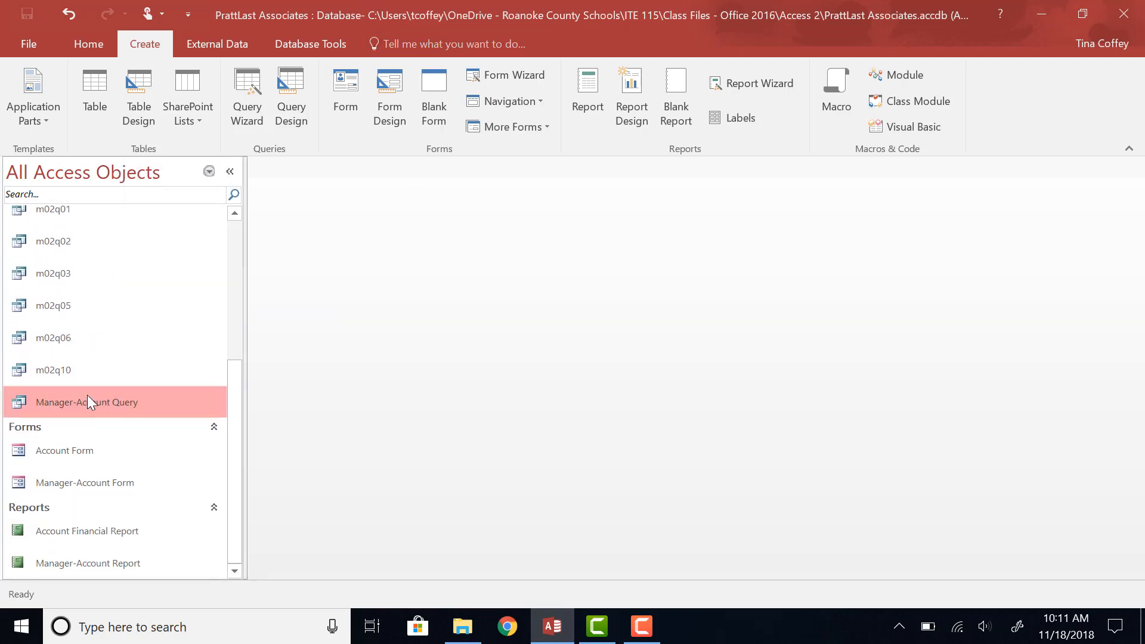
scroll(87, 395, up, 3)
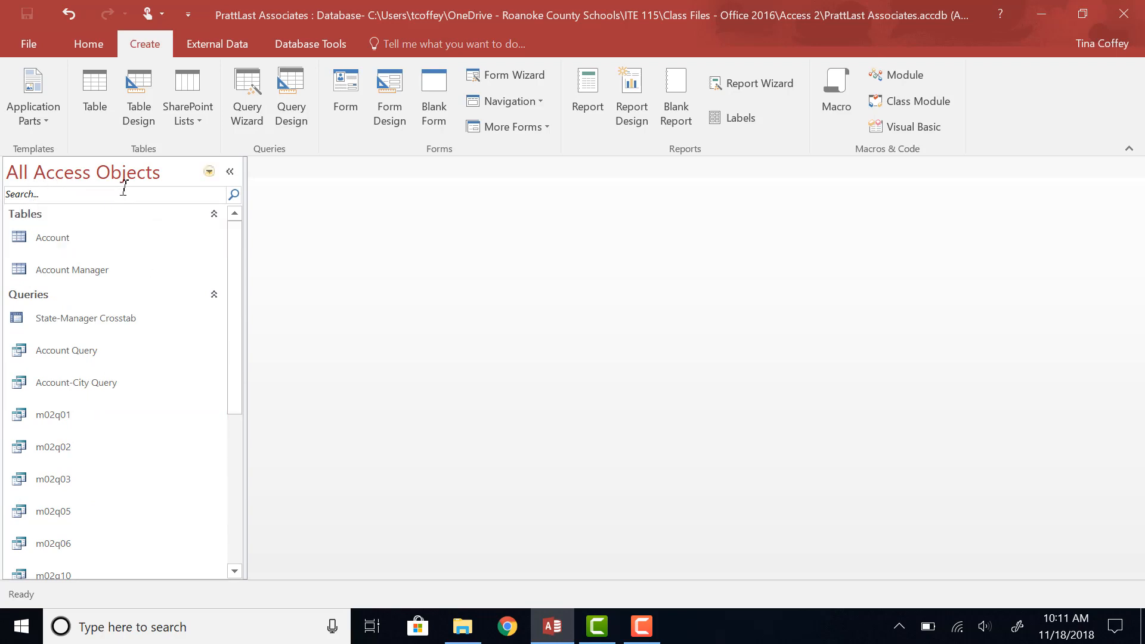
- Organize the Navigation Pane by Tables and Related Views and filter it to the Account Manager group
click(209, 171)
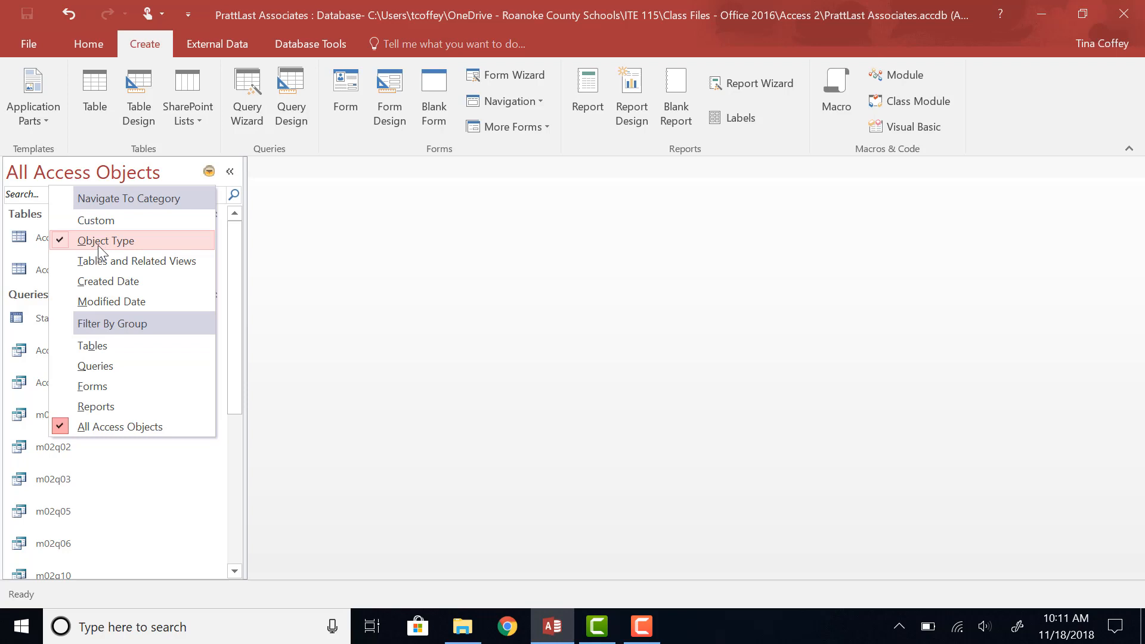
click(103, 262)
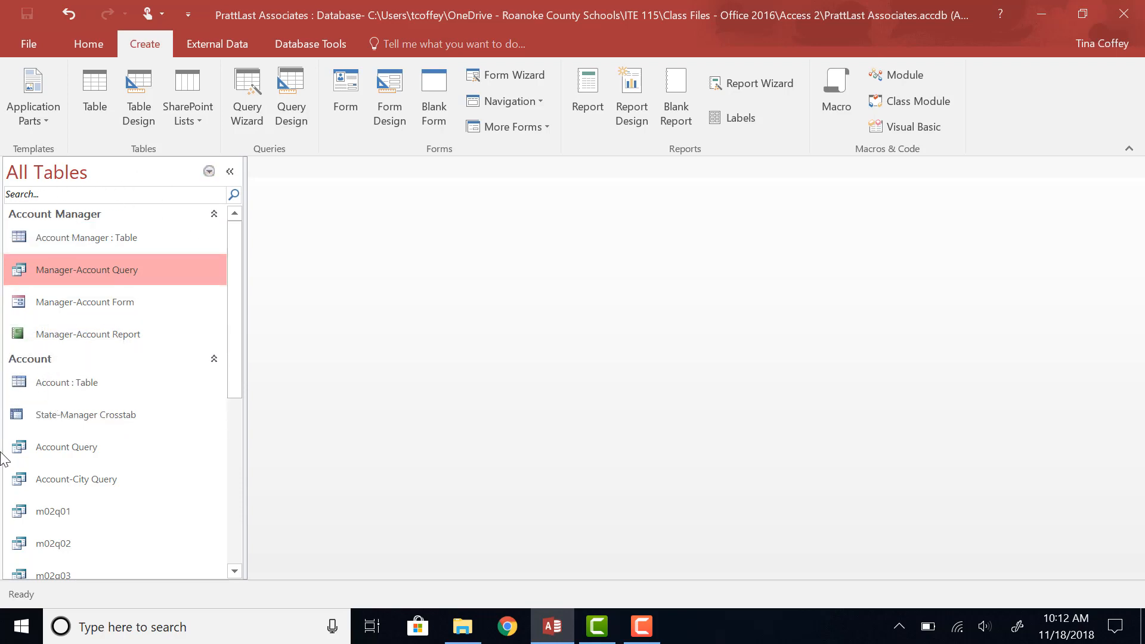
click(209, 172)
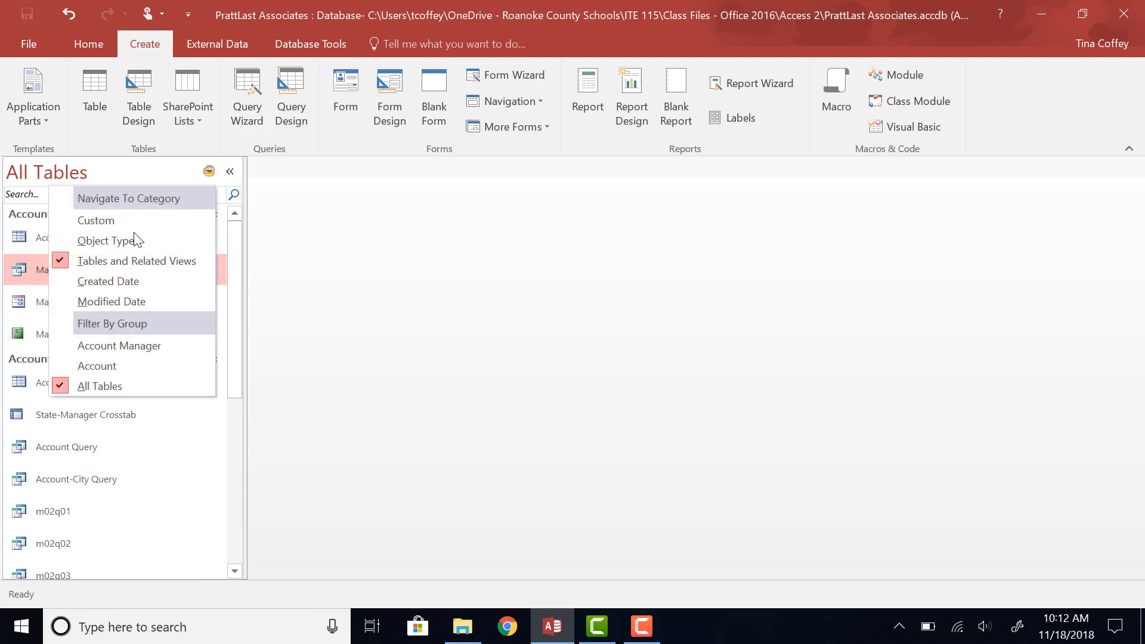
click(124, 347)
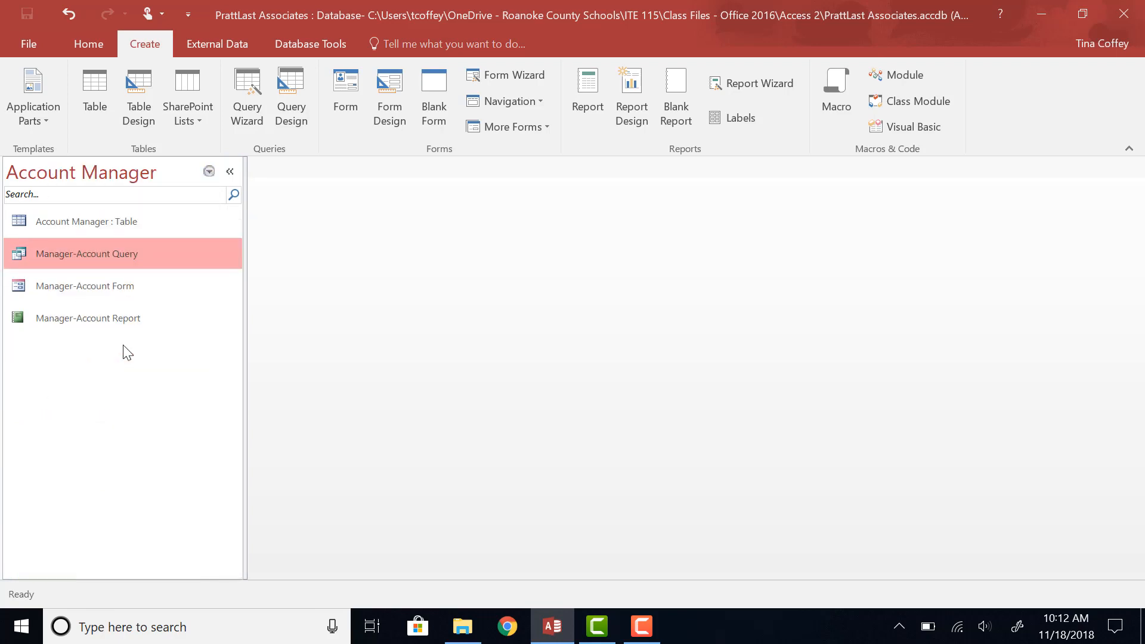
- Organize the Navigation Pane by Object Type and search its objects for "ma"
click(209, 172)
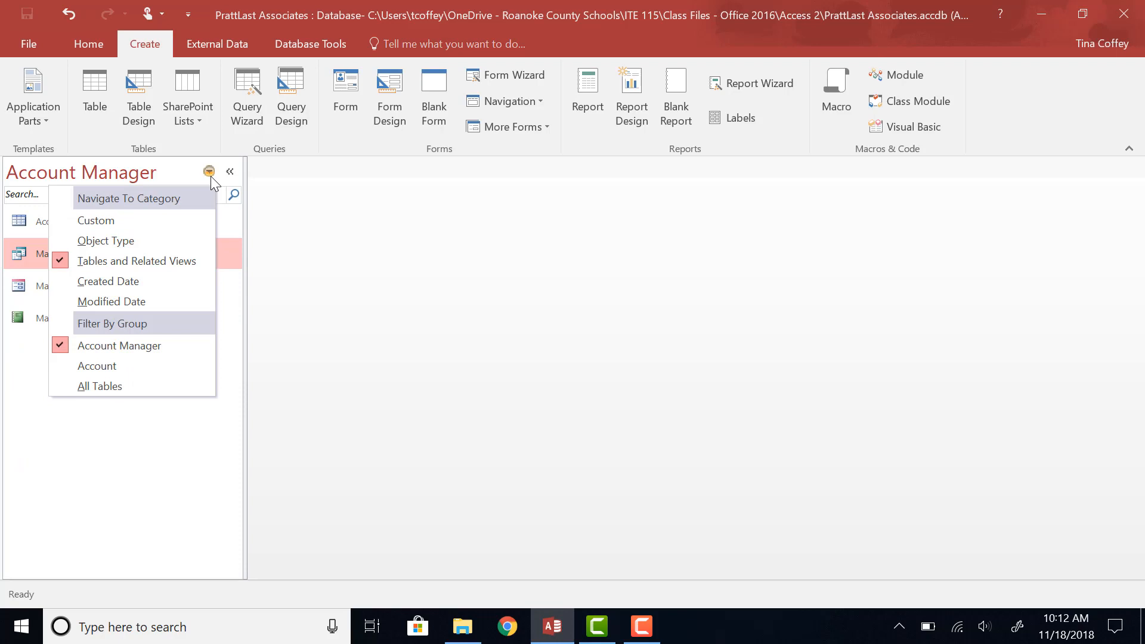
click(104, 241)
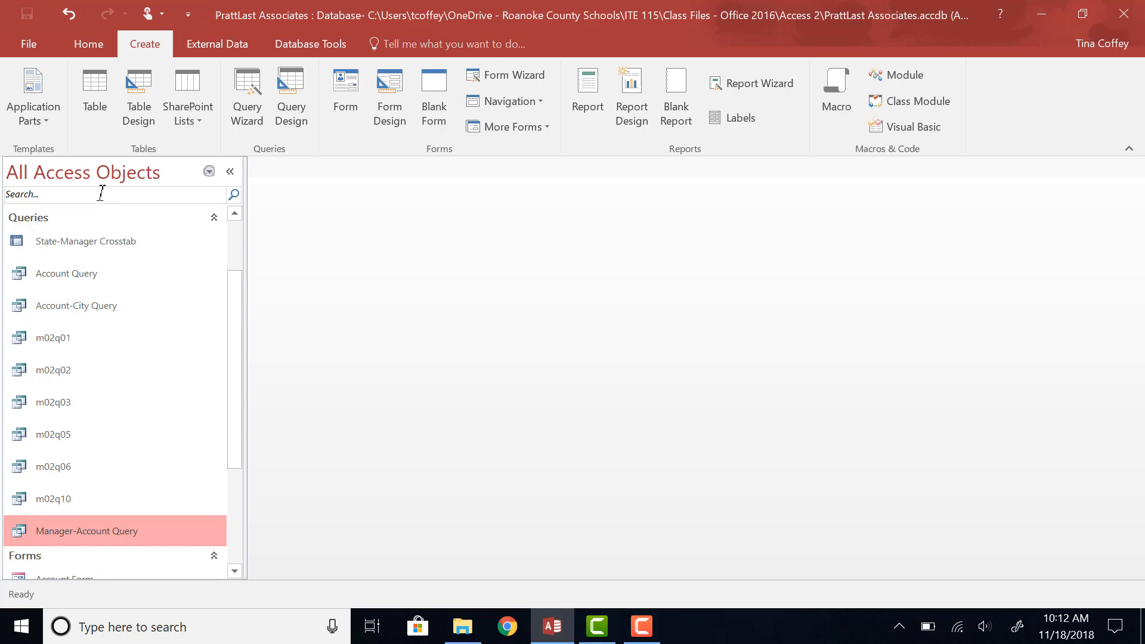
click(106, 194)
text(ma)
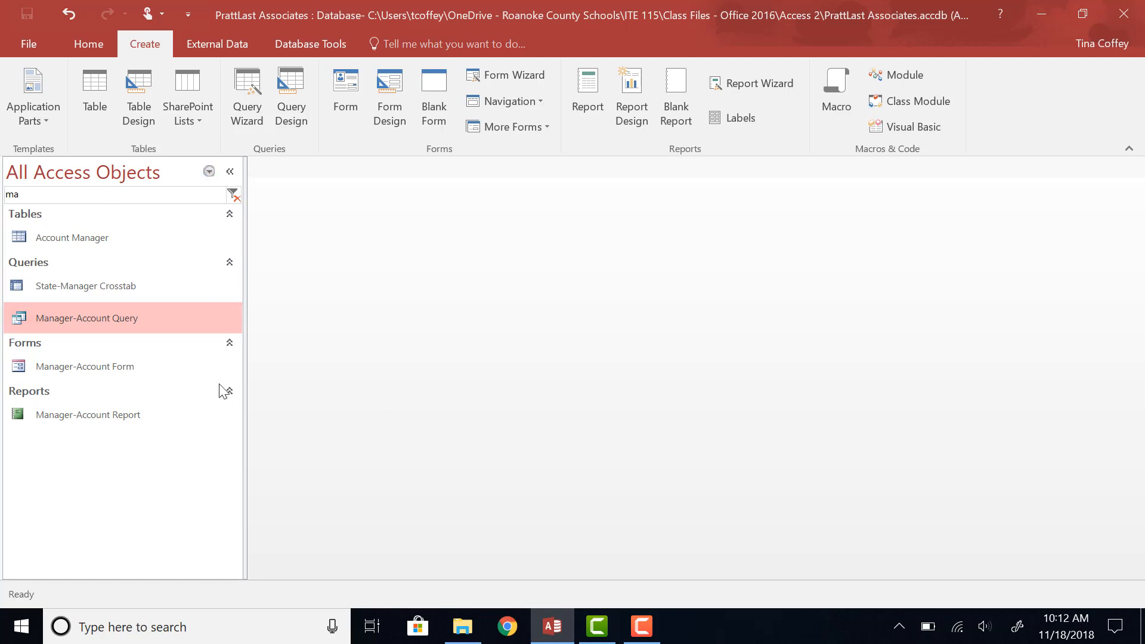
click(639, 636)
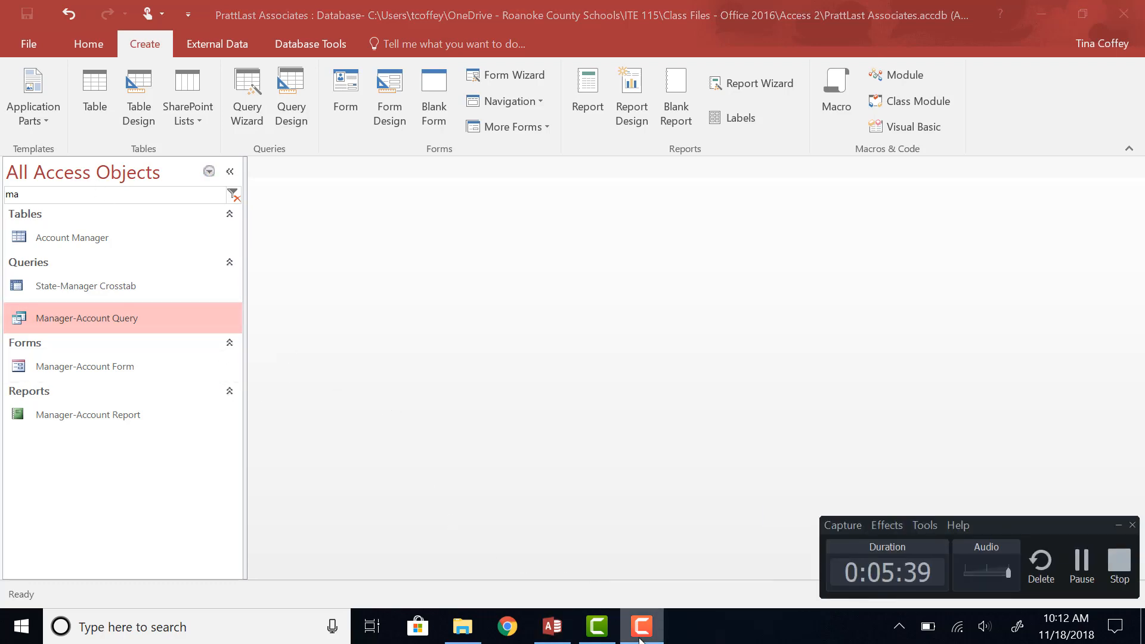